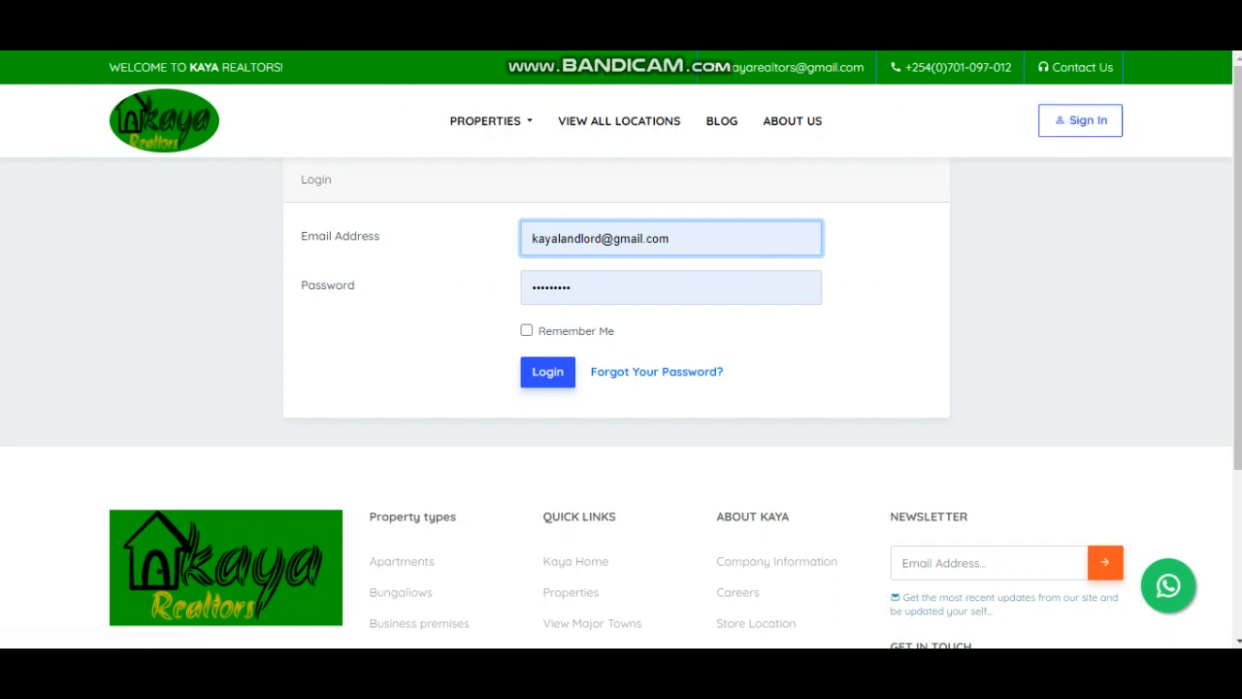
- Re-enter the landlord account password and log in to Kaya Realtors
{"action": "left_click", "coordinate": [596, 282]}
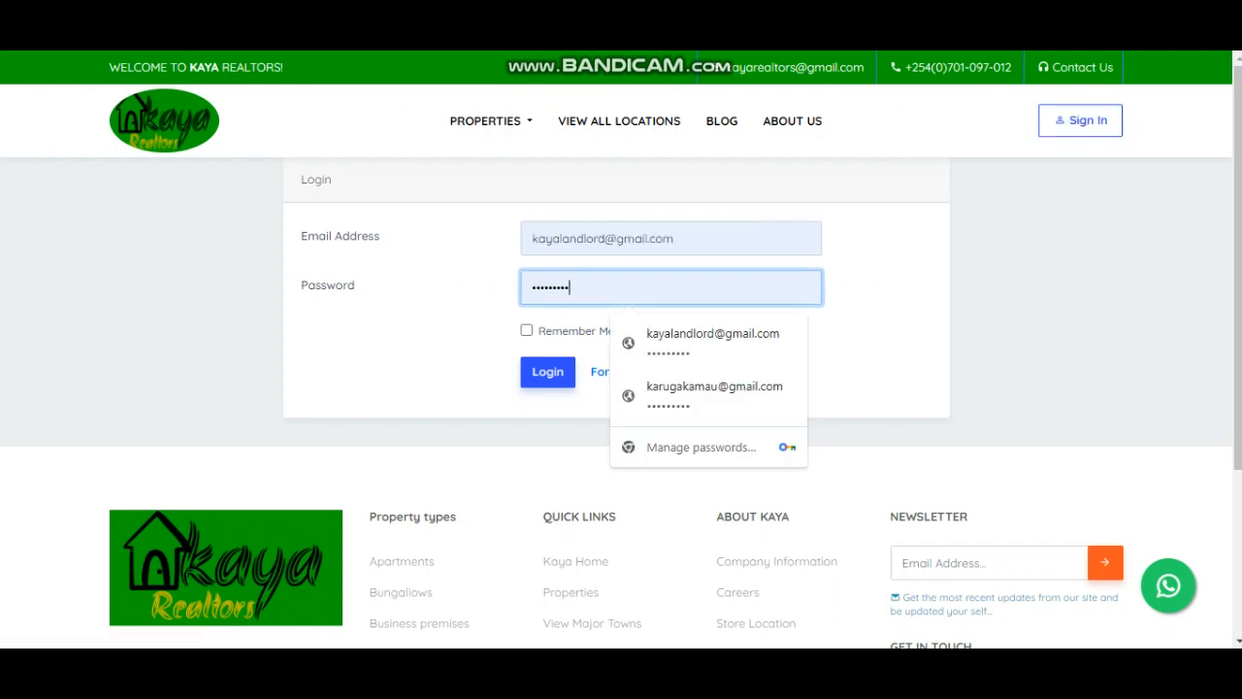
{"action": "key", "text": "ctrl+a"}
{"action": "type", "text": "•••••••••"}
{"action": "left_click", "coordinate": [547, 373]}
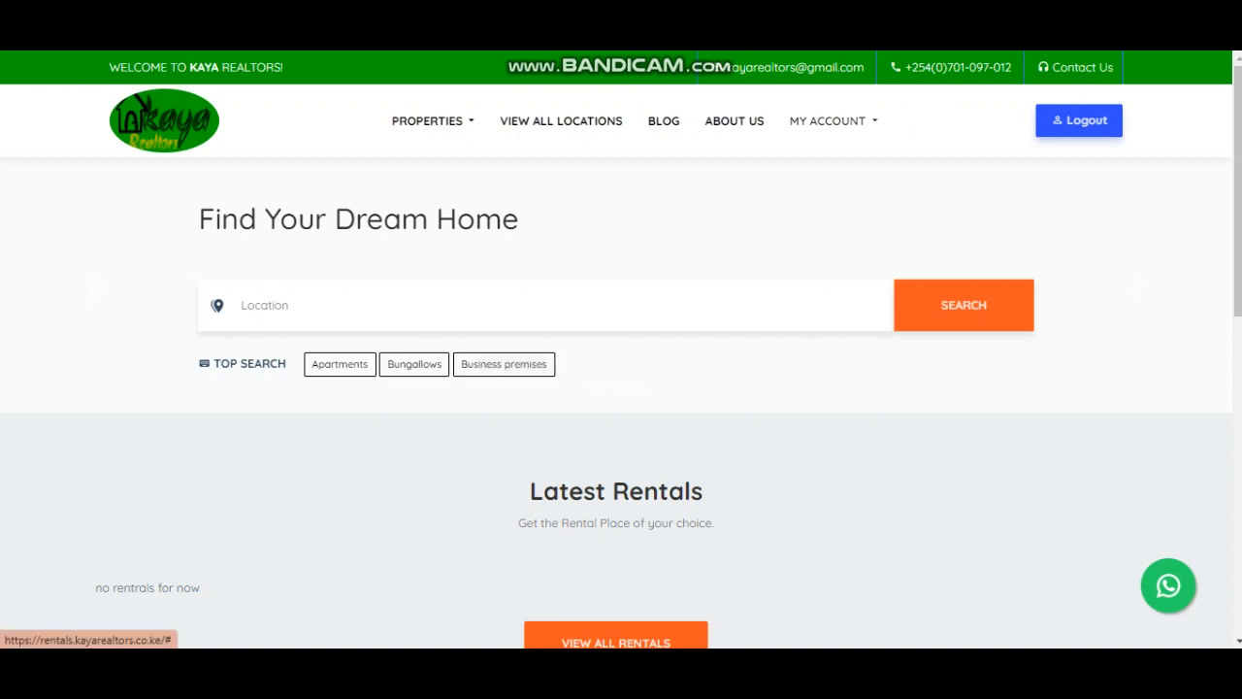
- Open My Account and review the landlord's name, email, role and empty My Properties list
{"action": "left_click", "coordinate": [833, 121]}
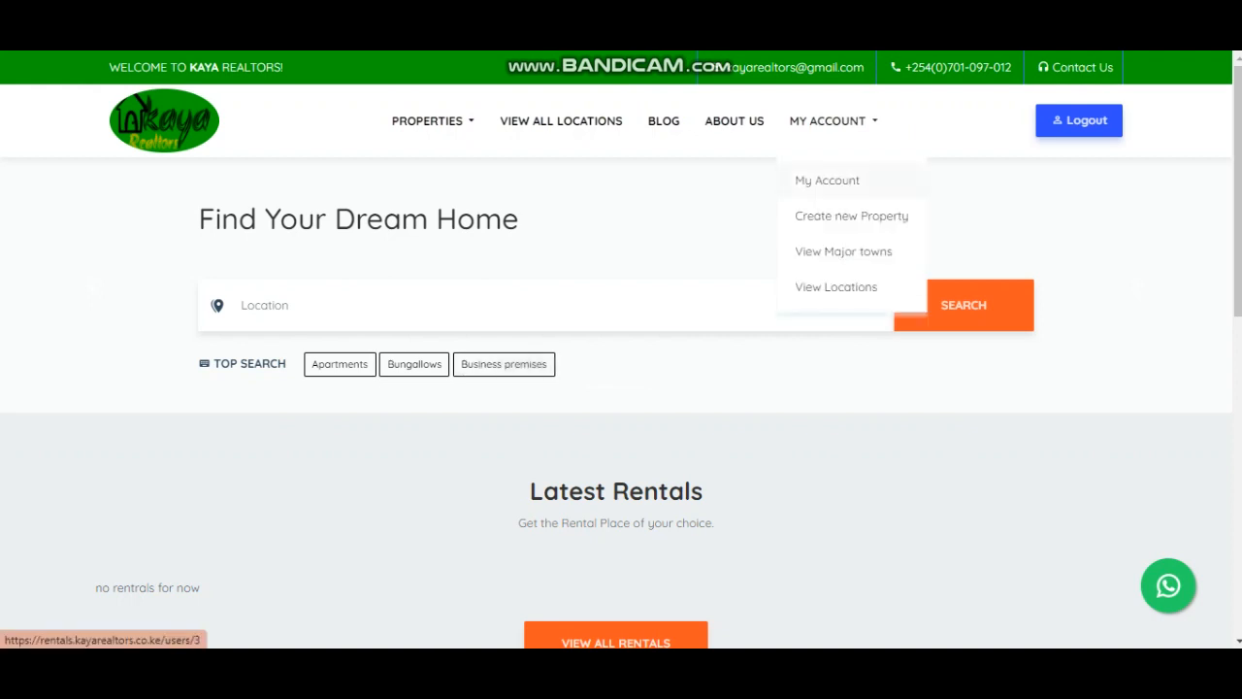
{"action": "left_click", "coordinate": [827, 180]}
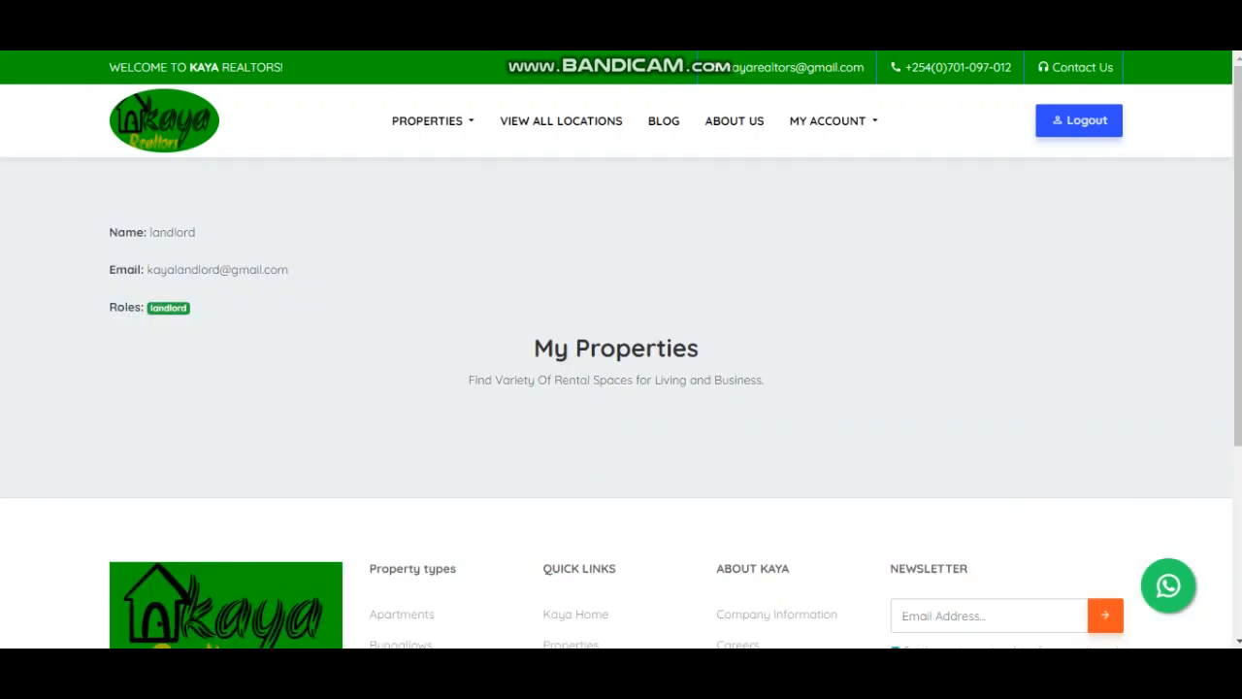
{"action": "left_click_drag", "start_coordinate": [108, 229], "coordinate": [417, 373]}
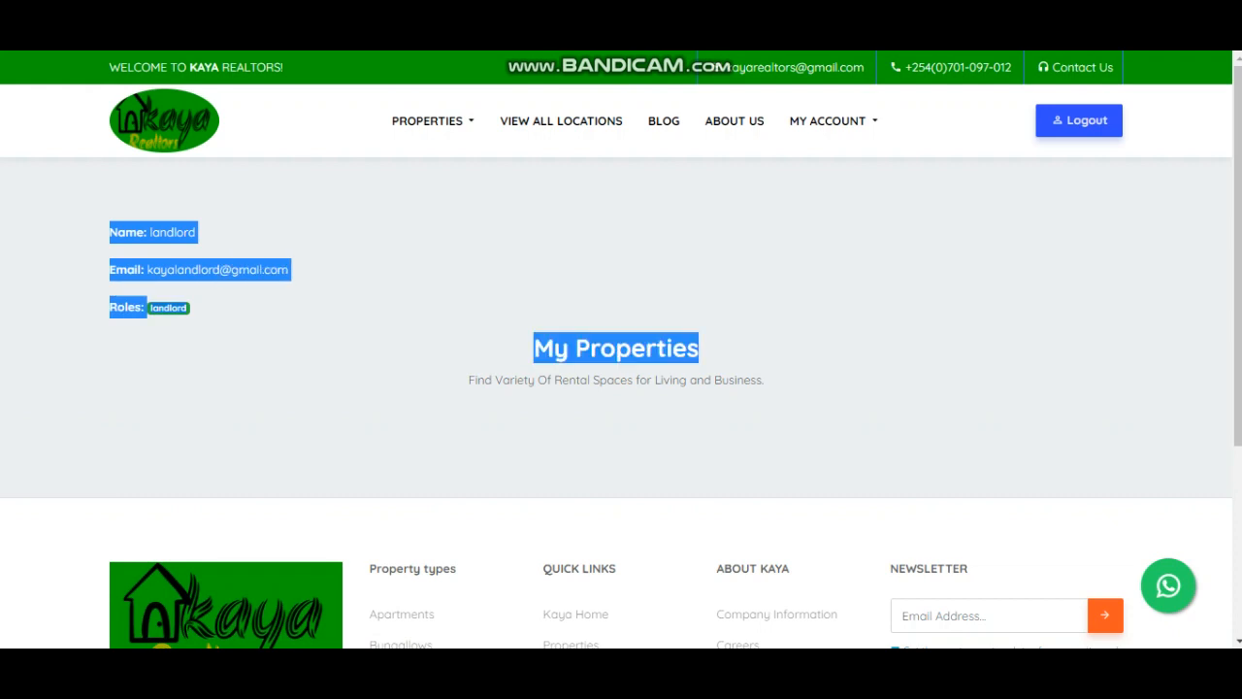
{"action": "left_click", "coordinate": [417, 372]}
{"action": "left_click_drag", "start_coordinate": [199, 310], "coordinate": [108, 231]}
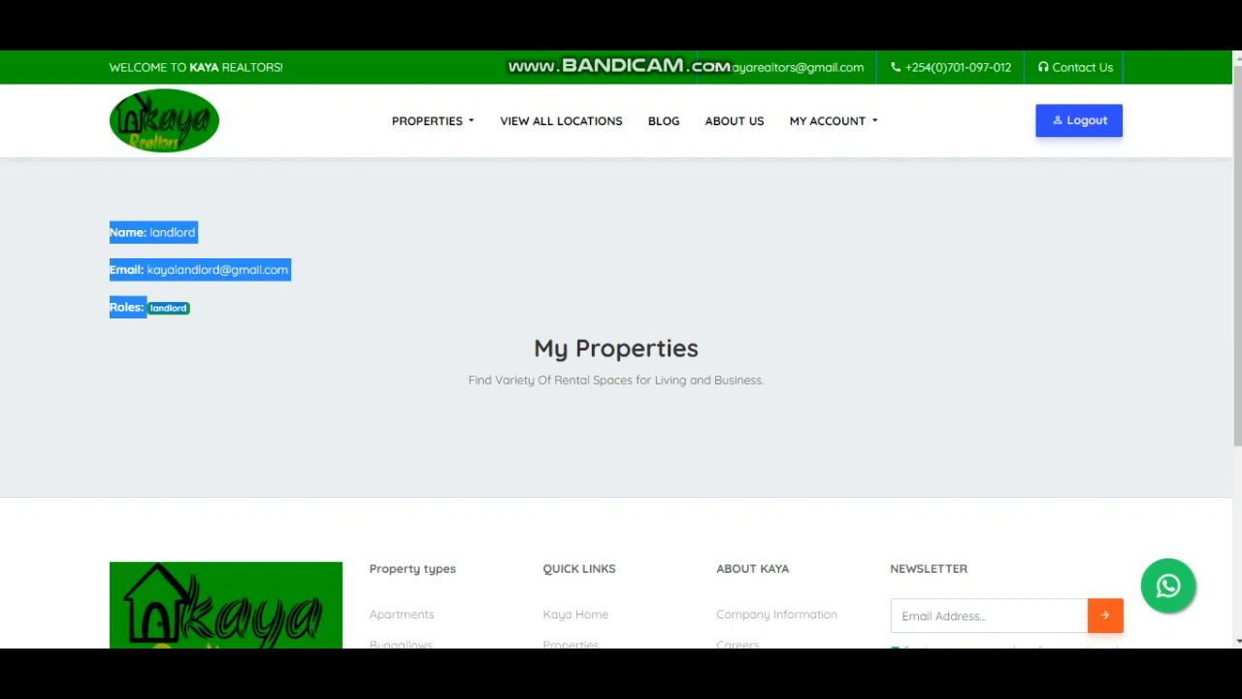
{"action": "left_click", "coordinate": [224, 313]}
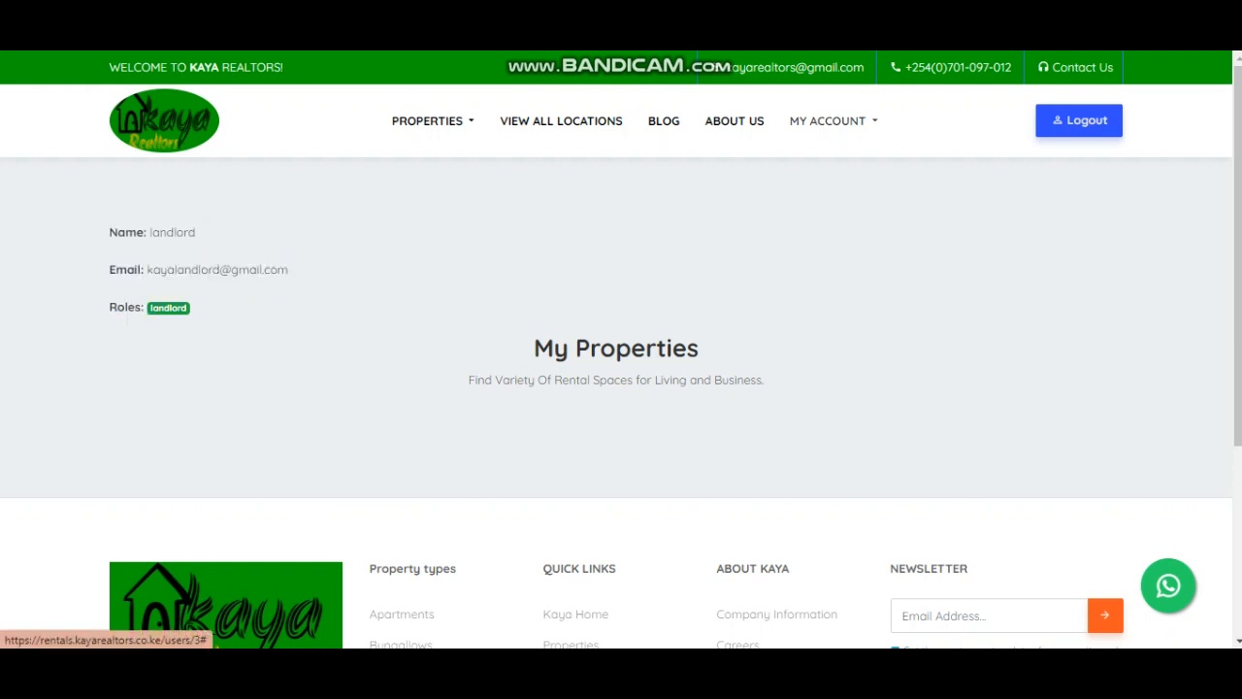
{"action": "left_click", "coordinate": [830, 120]}
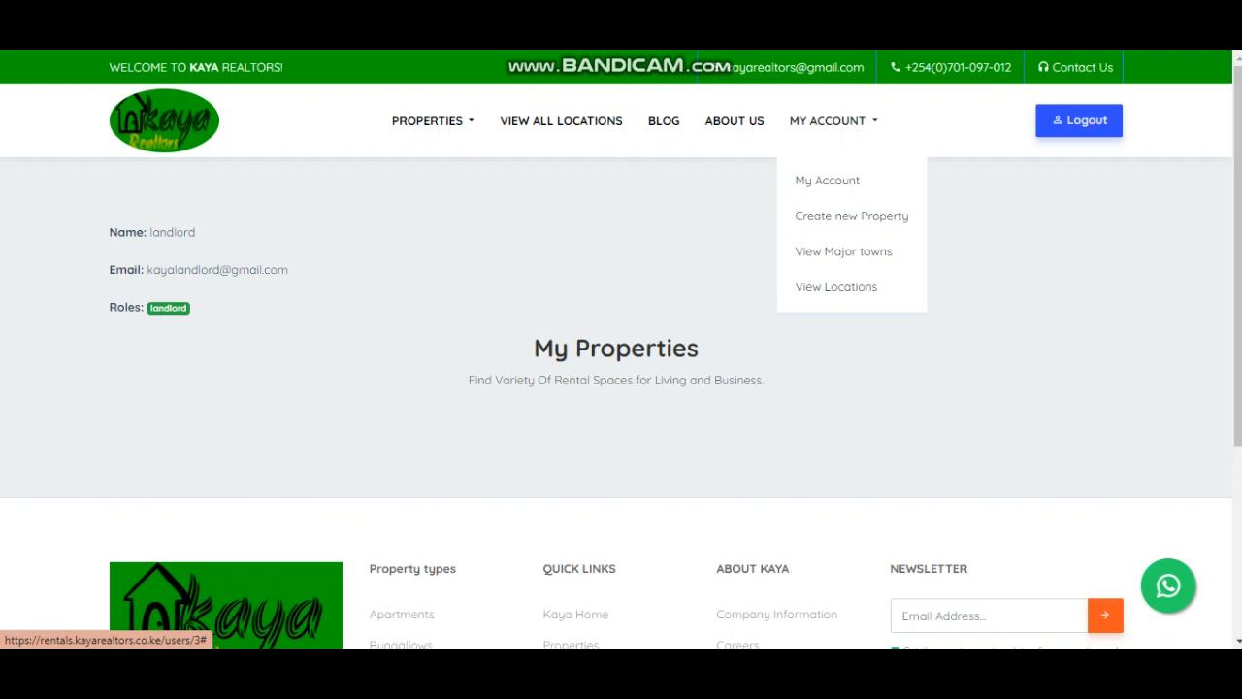
- Start a new property and enter the project name 'Kaya project 1 flats'
{"action": "left_click", "coordinate": [851, 215]}
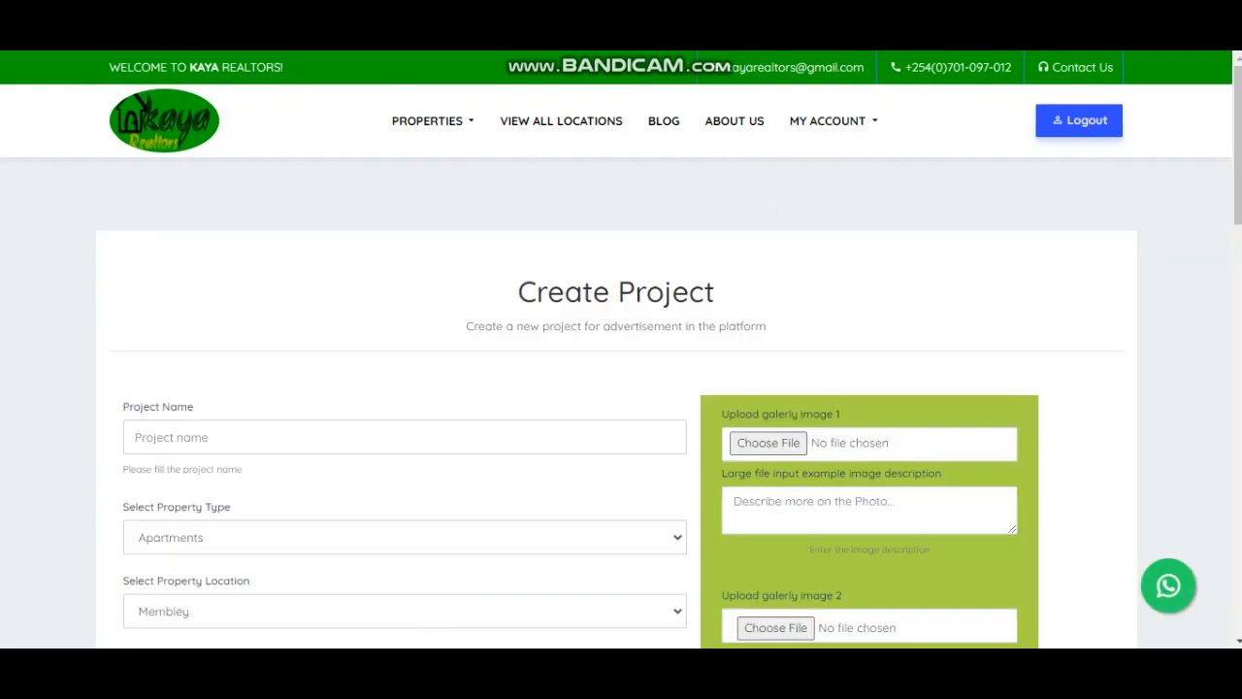
{"action": "scroll", "coordinate": [621, 388], "scroll_direction": "down", "scroll_amount": 1}
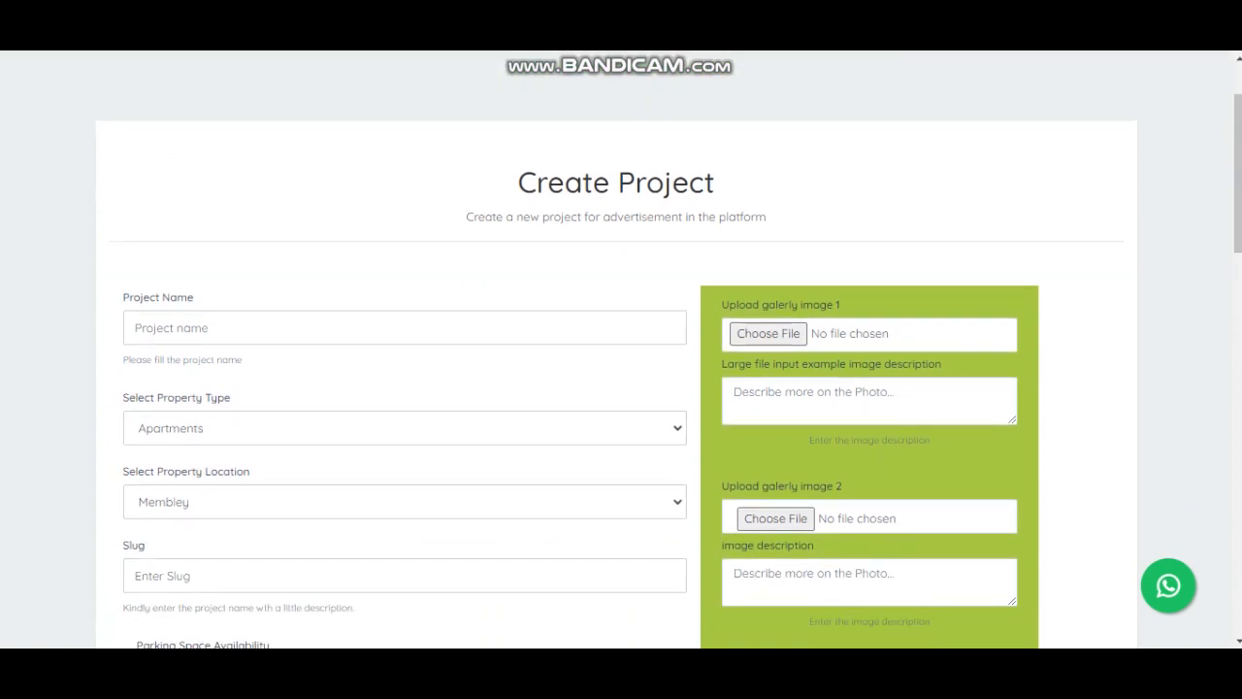
{"action": "scroll", "coordinate": [621, 389], "scroll_direction": "down", "scroll_amount": 1}
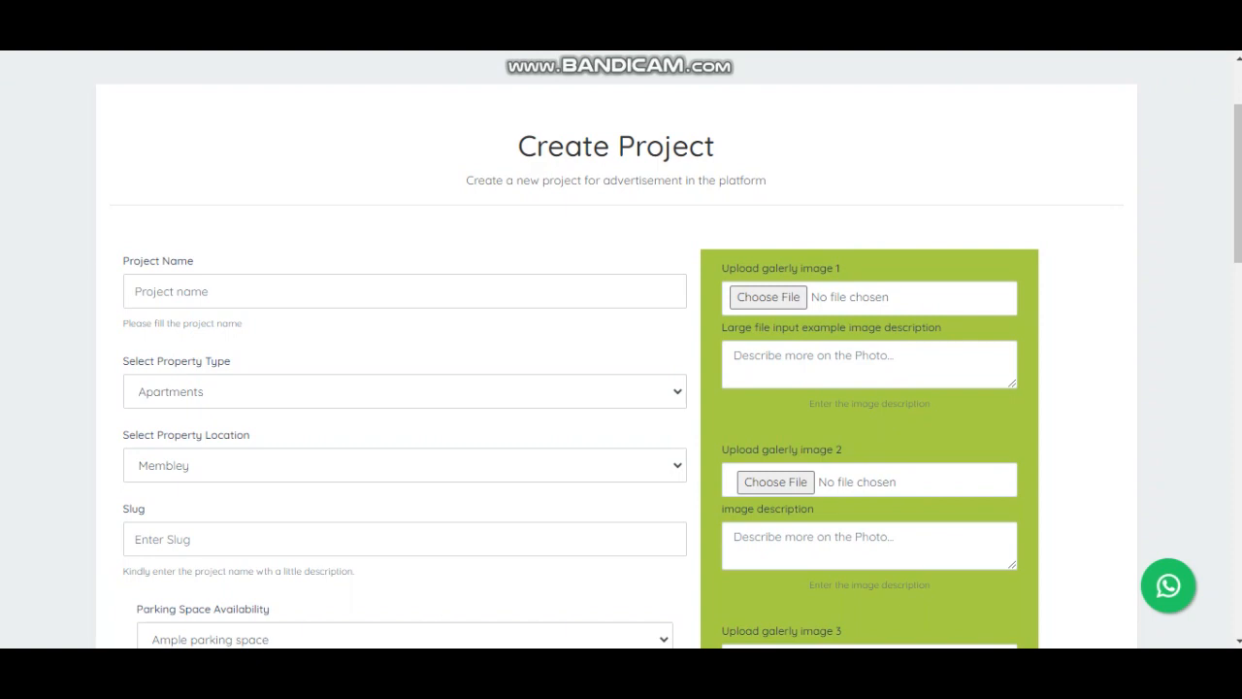
{"action": "left_click", "coordinate": [172, 291]}
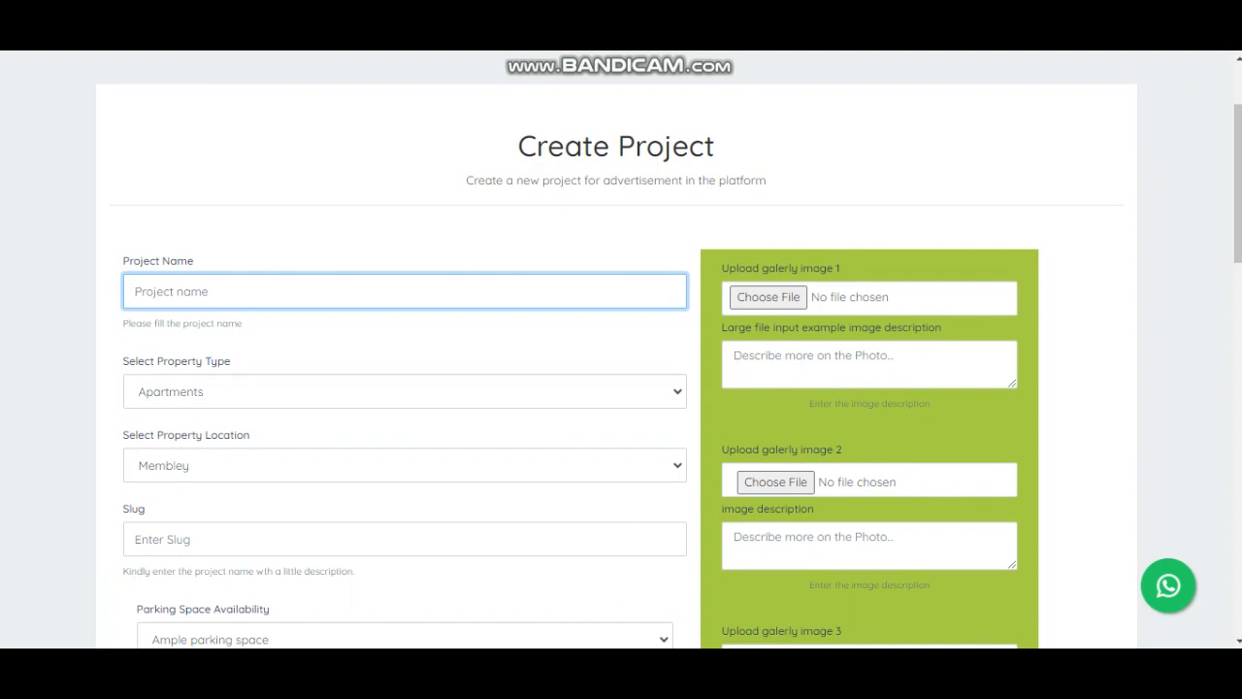
{"action": "type", "text": "Koya pro"}
{"action": "type", "text": "ject 1"}
{"action": "type", "text": " flats"}
- Set the property type to Apartments and the location to Membley
{"action": "left_click", "coordinate": [405, 391]}
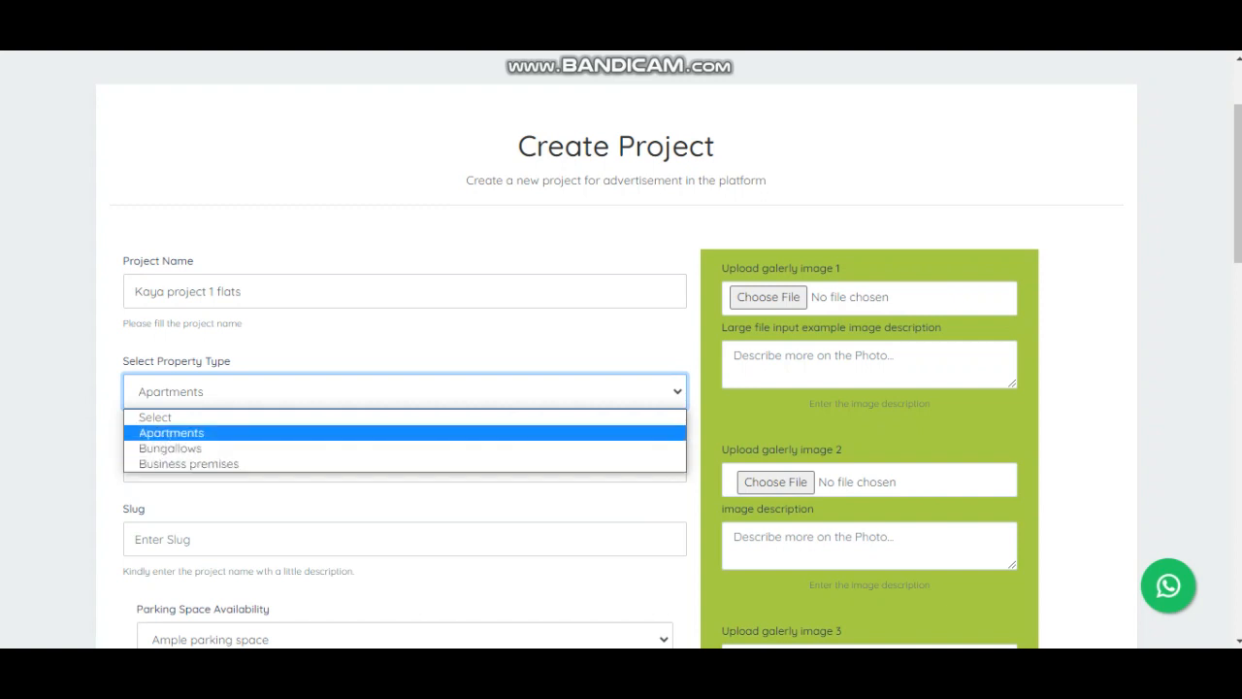
{"action": "key", "text": "Return"}
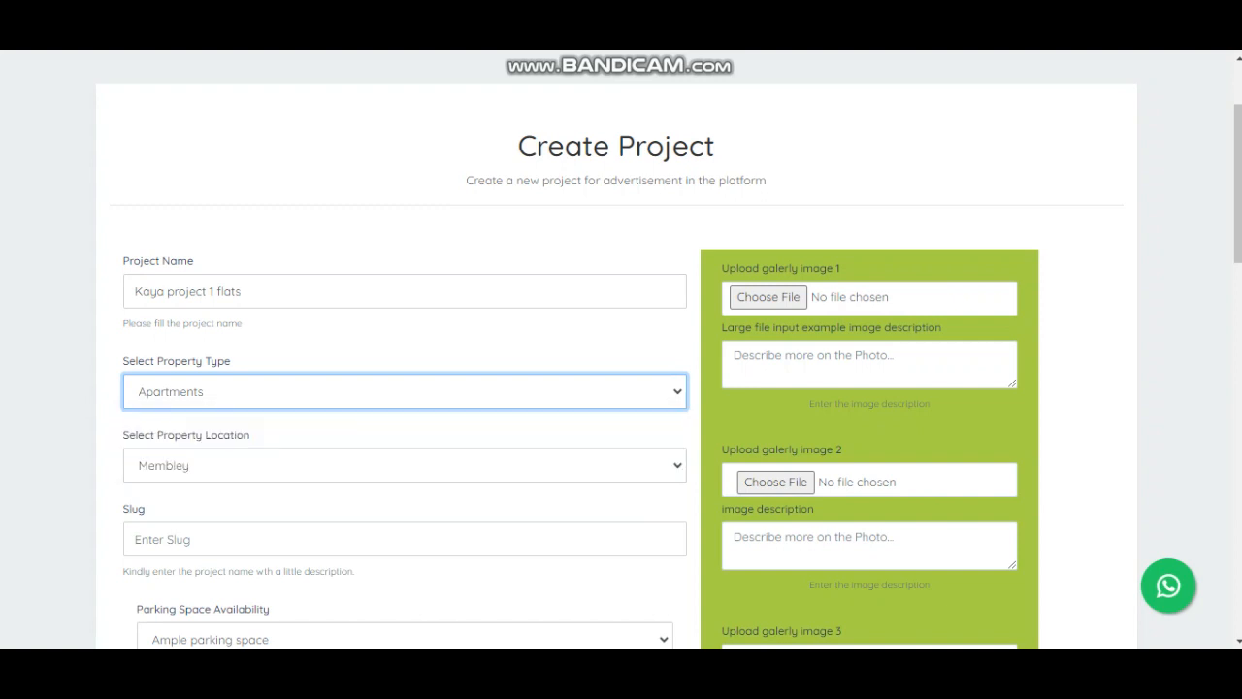
{"action": "left_click", "coordinate": [405, 466]}
{"action": "left_click", "coordinate": [405, 466]}
{"action": "left_click", "coordinate": [404, 465]}
{"action": "left_click", "coordinate": [404, 465]}
{"action": "left_click", "coordinate": [405, 466]}
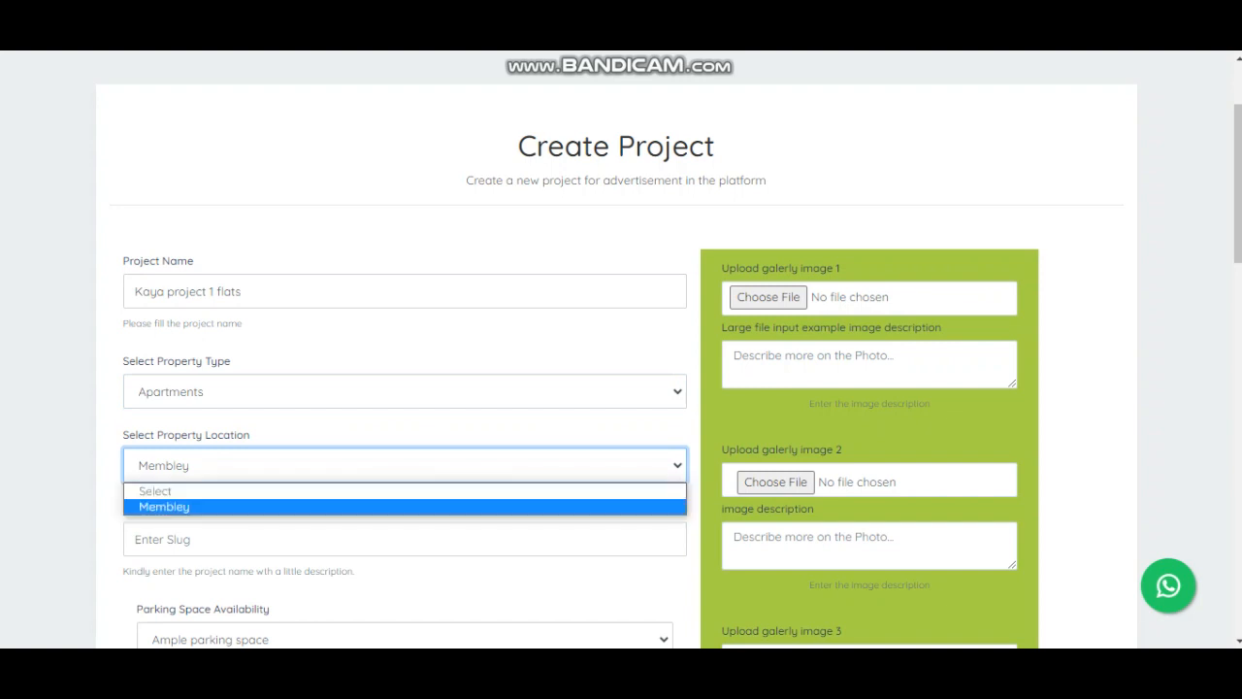
{"action": "left_click", "coordinate": [405, 506]}
{"action": "left_click", "coordinate": [405, 507]}
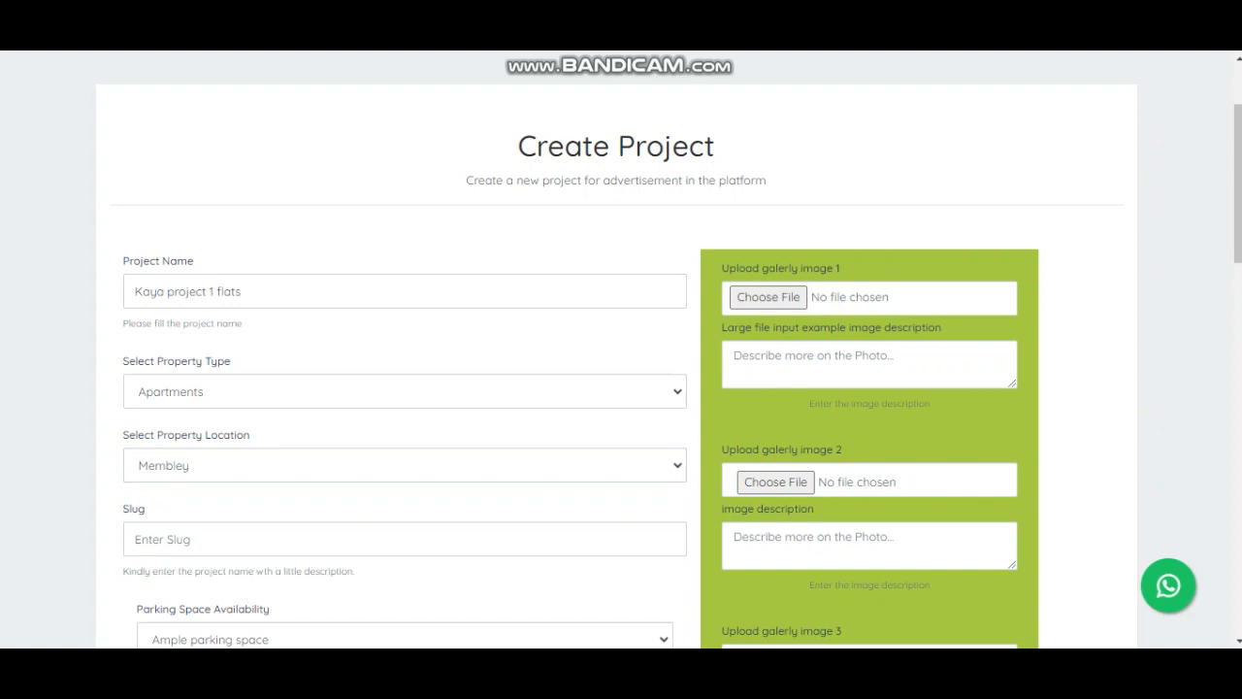
- Copy the project name into the Slug field
{"action": "left_click", "coordinate": [175, 291]}
{"action": "key", "text": "ctrl+a"}
{"action": "key", "text": "ctrl+c"}
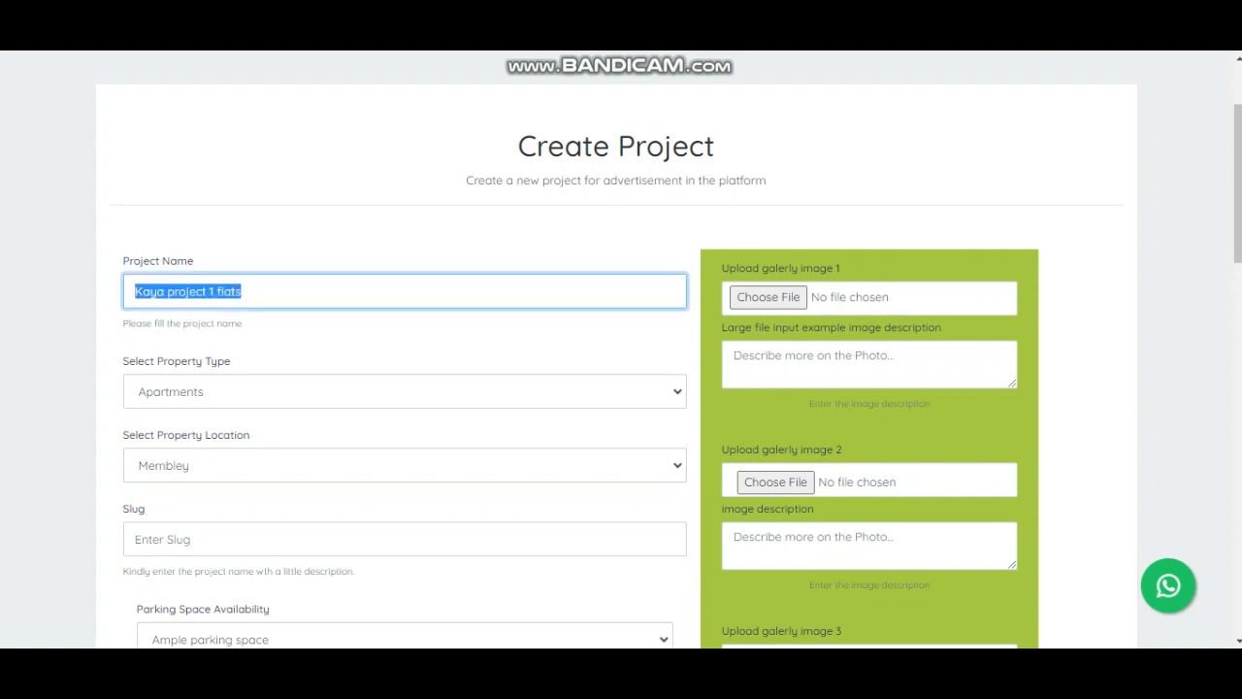
{"action": "left_click", "coordinate": [405, 539]}
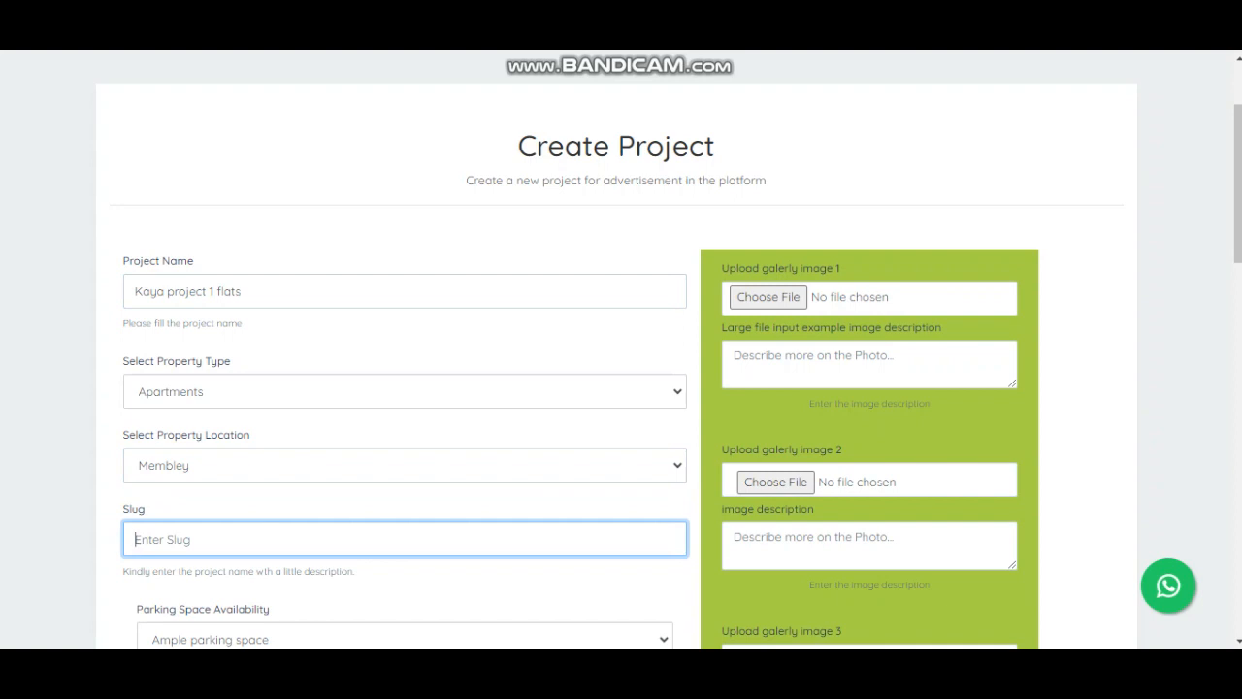
{"action": "key", "text": "ctrl+v"}
- Keep ample parking, ample security, in-room tea and coffee, minibar and wifi available
{"action": "scroll", "coordinate": [621, 350], "scroll_direction": "down", "scroll_amount": 3}
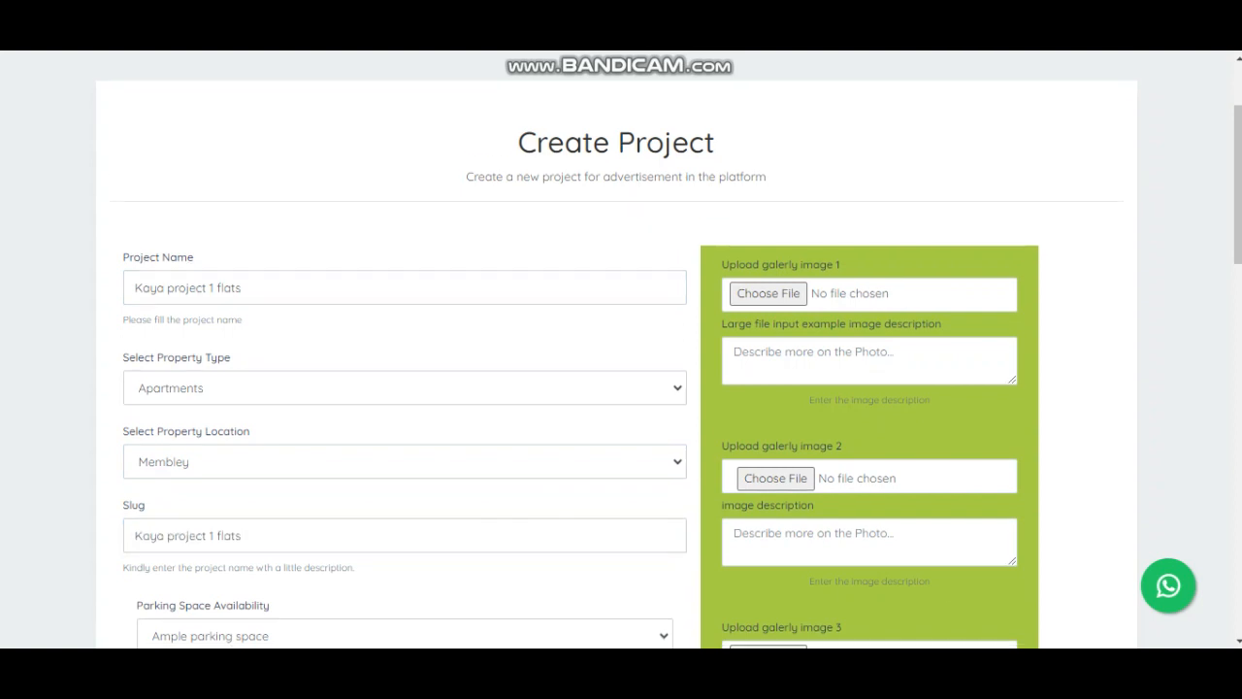
{"action": "scroll", "coordinate": [621, 349], "scroll_direction": "down", "scroll_amount": 2}
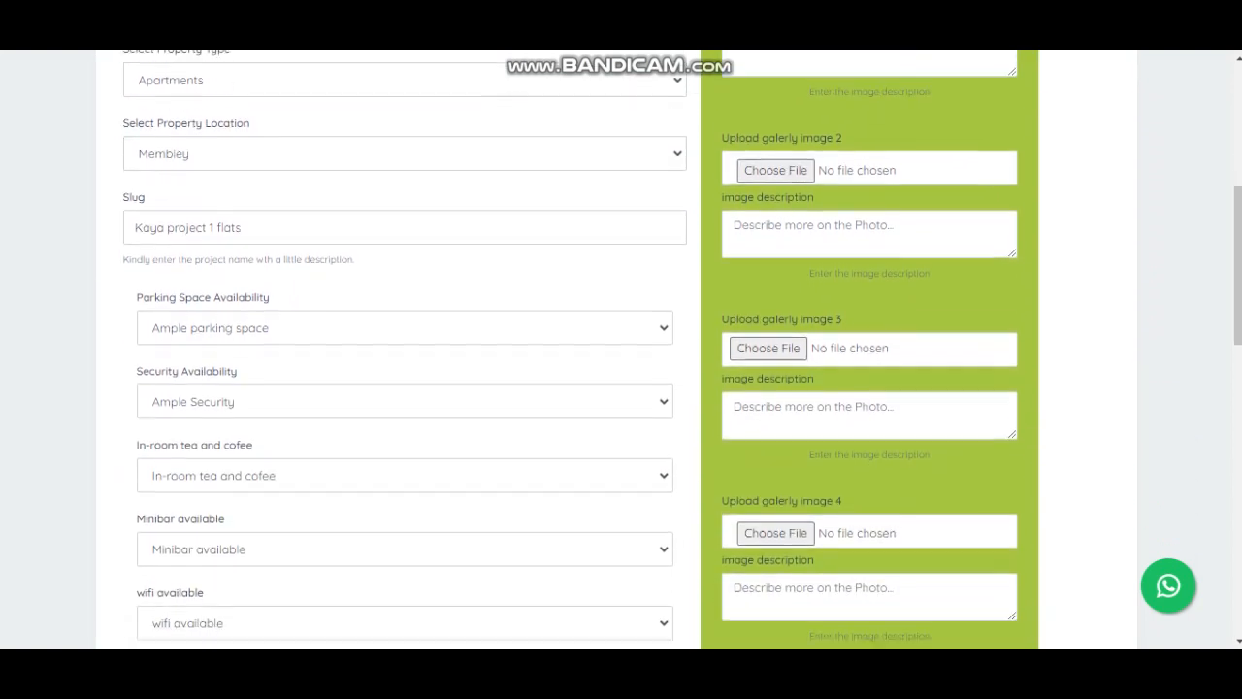
{"action": "scroll", "coordinate": [621, 349], "scroll_direction": "down", "scroll_amount": 1}
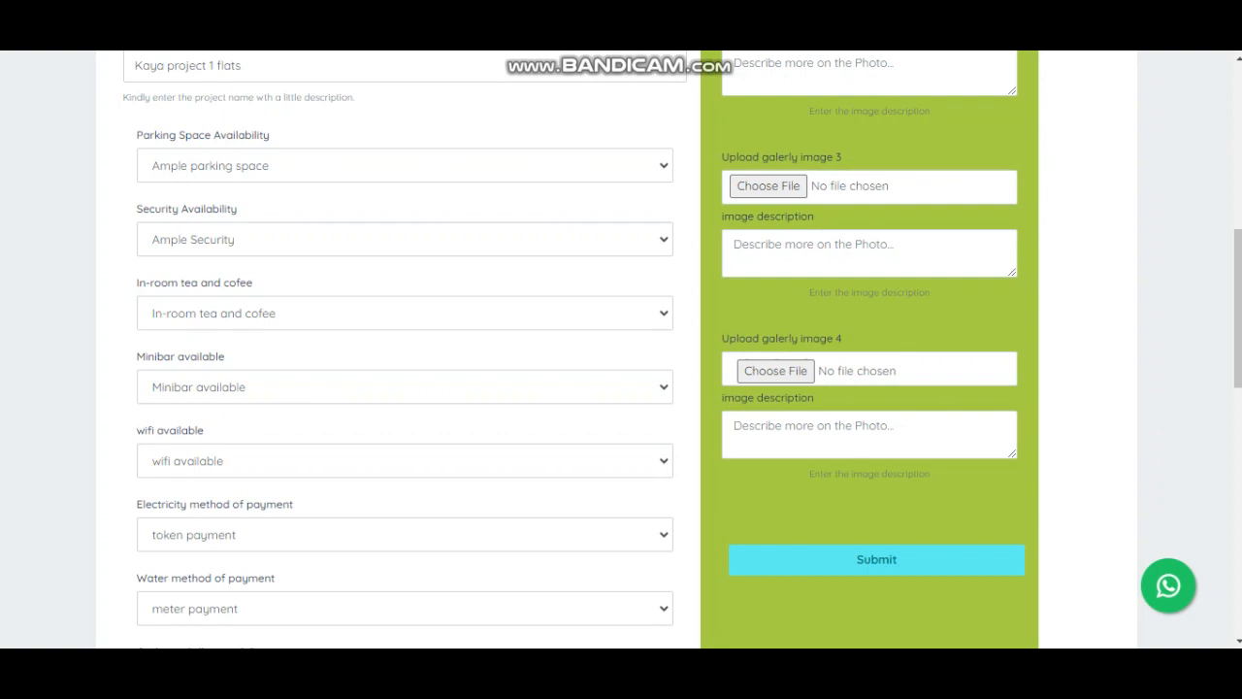
{"action": "left_click", "coordinate": [405, 166]}
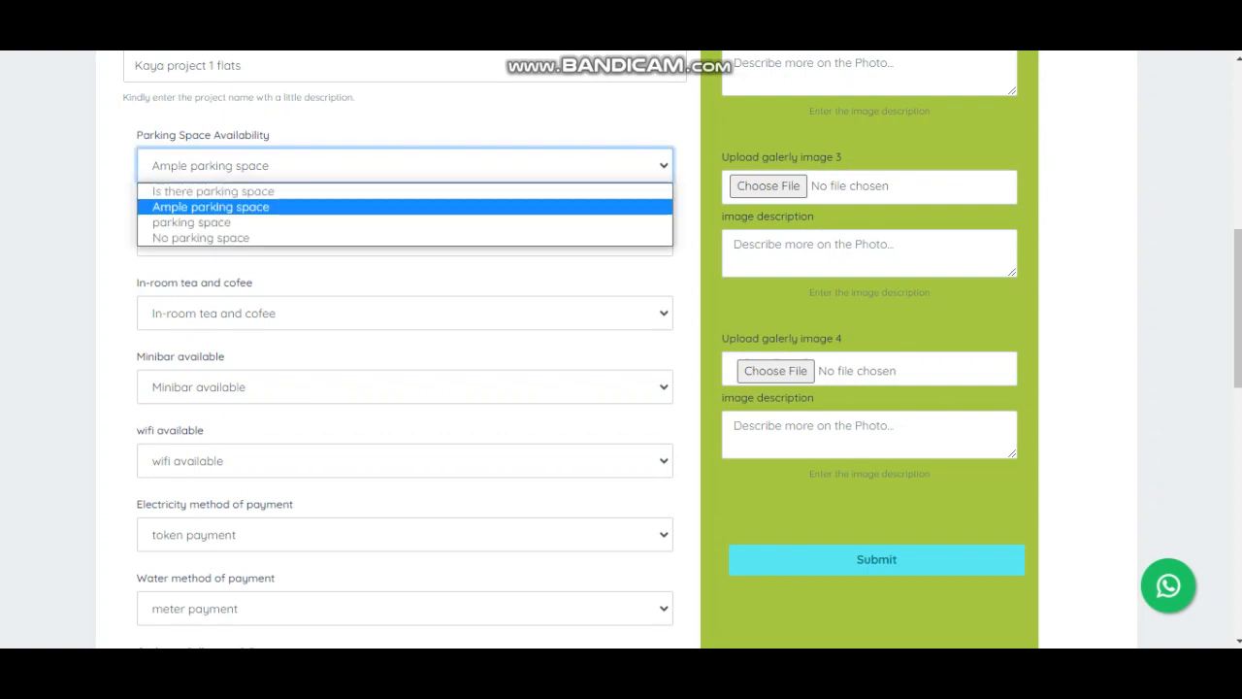
{"action": "left_click", "coordinate": [210, 207]}
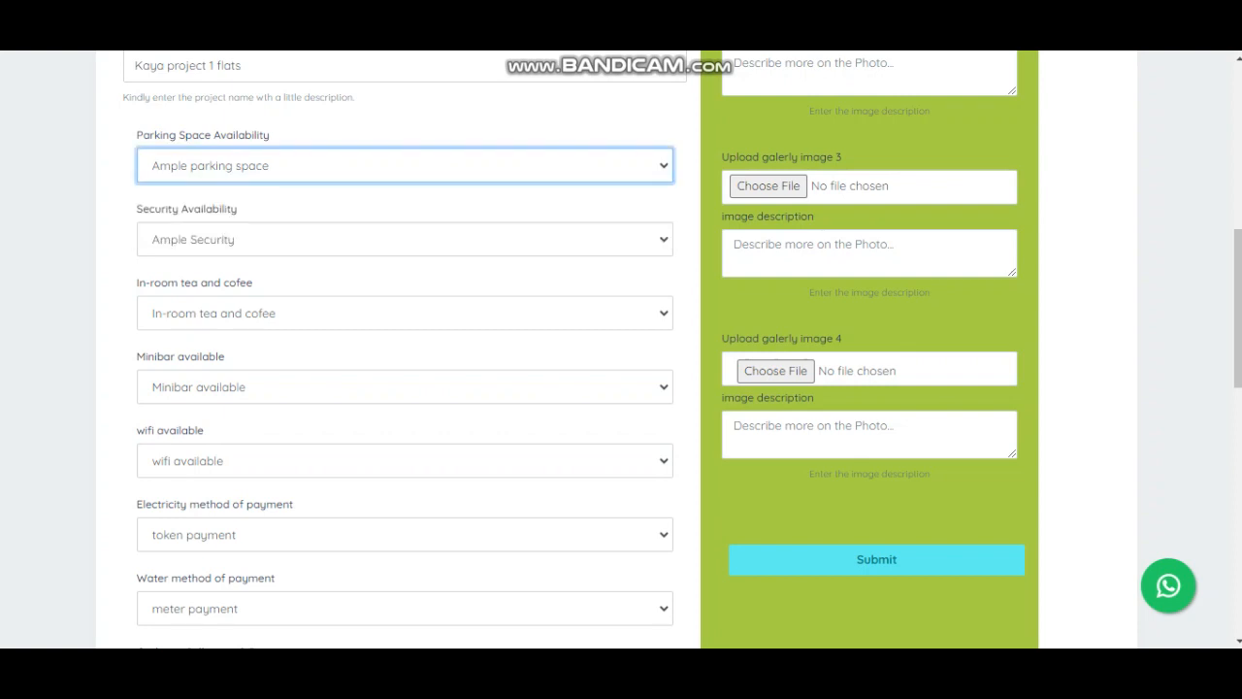
{"action": "left_click", "coordinate": [405, 240]}
{"action": "left_click", "coordinate": [193, 280]}
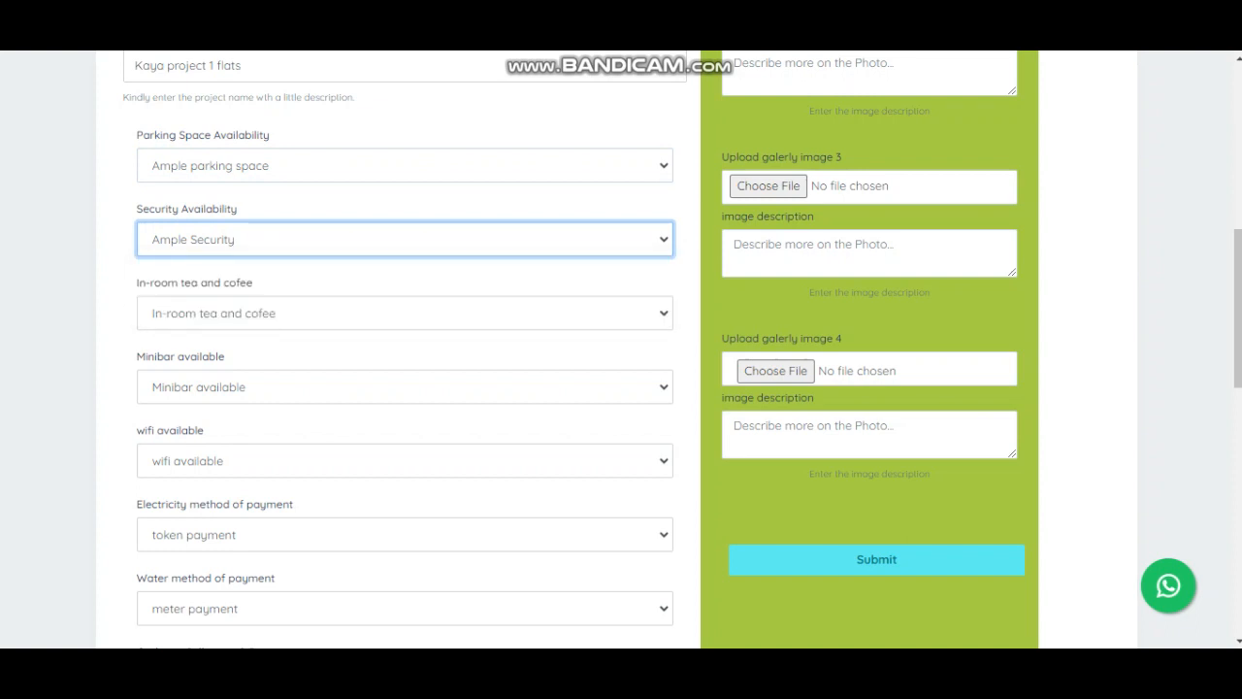
{"action": "left_click", "coordinate": [404, 313]}
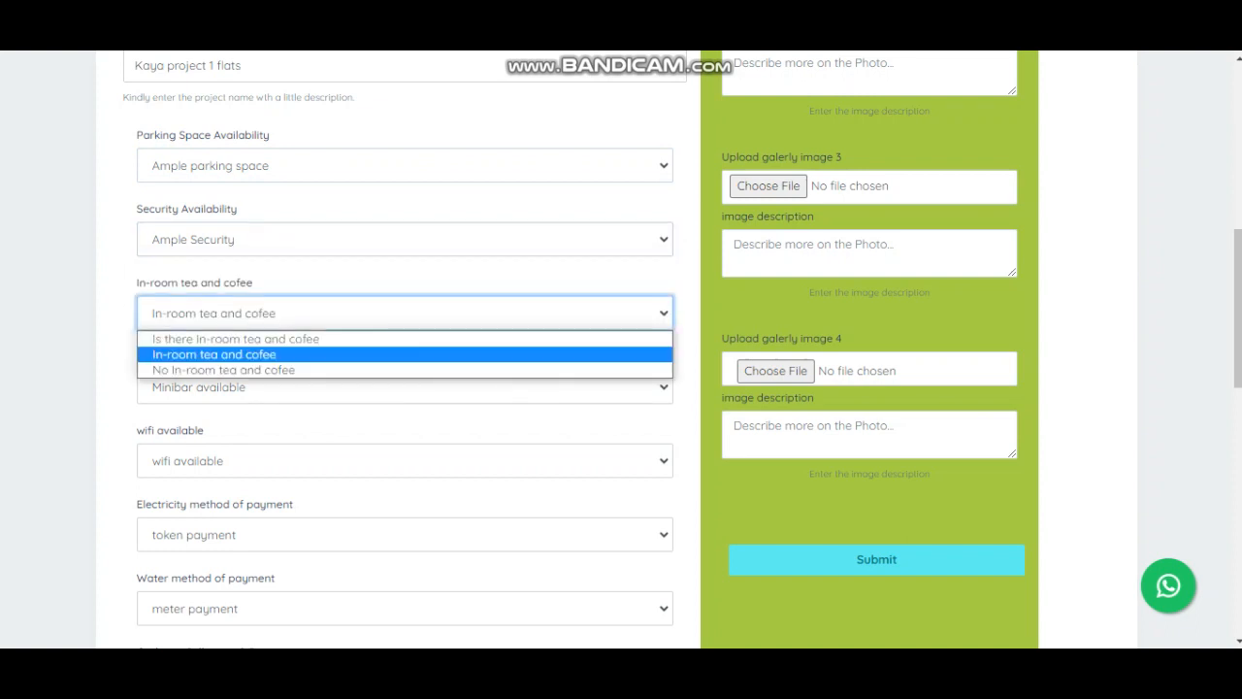
{"action": "left_click", "coordinate": [213, 354]}
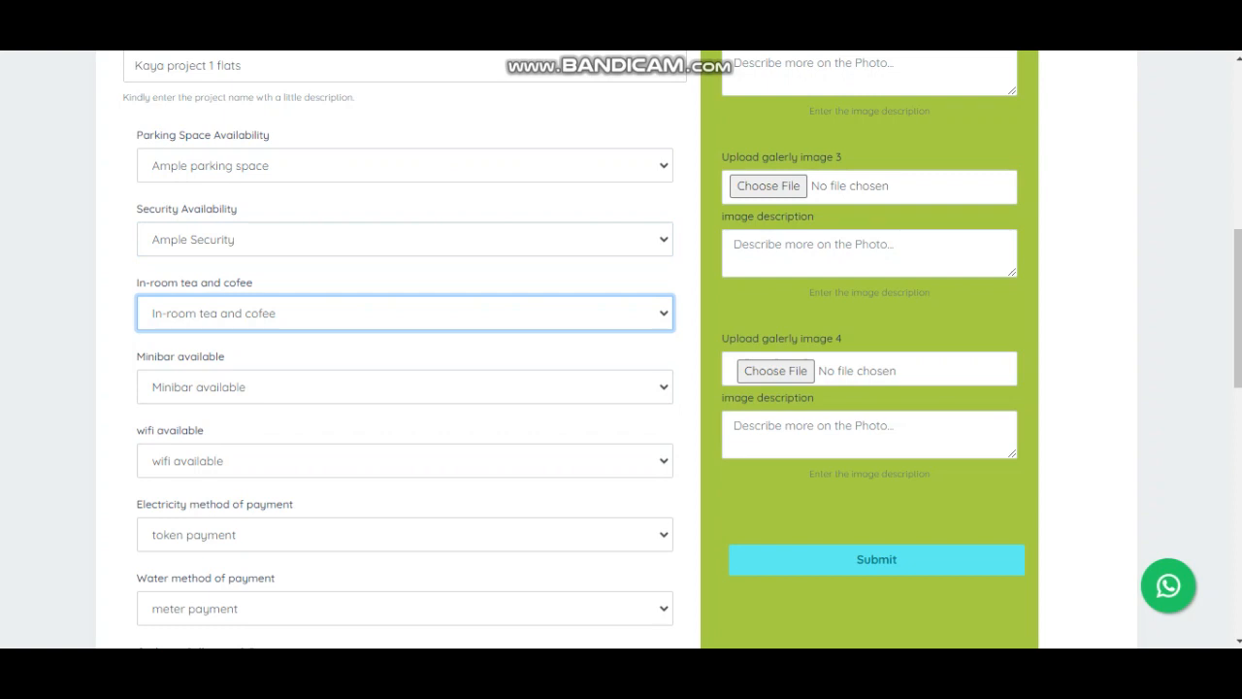
{"action": "left_click", "coordinate": [405, 387]}
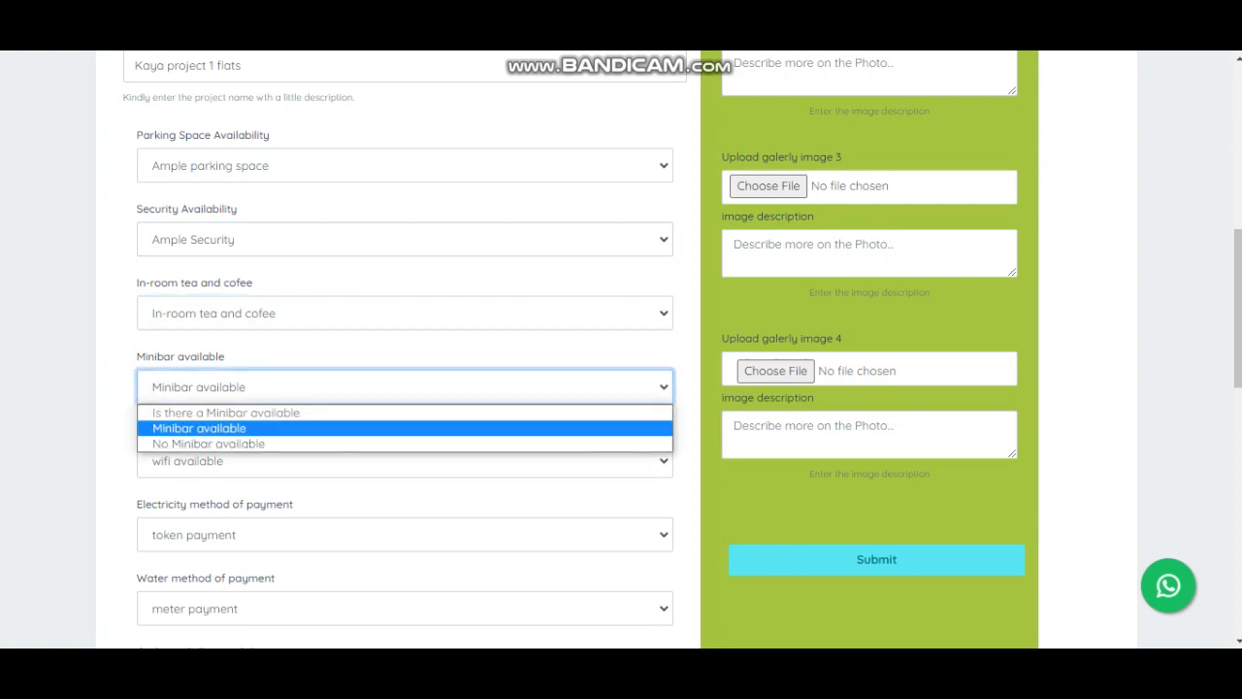
{"action": "left_click", "coordinate": [405, 428]}
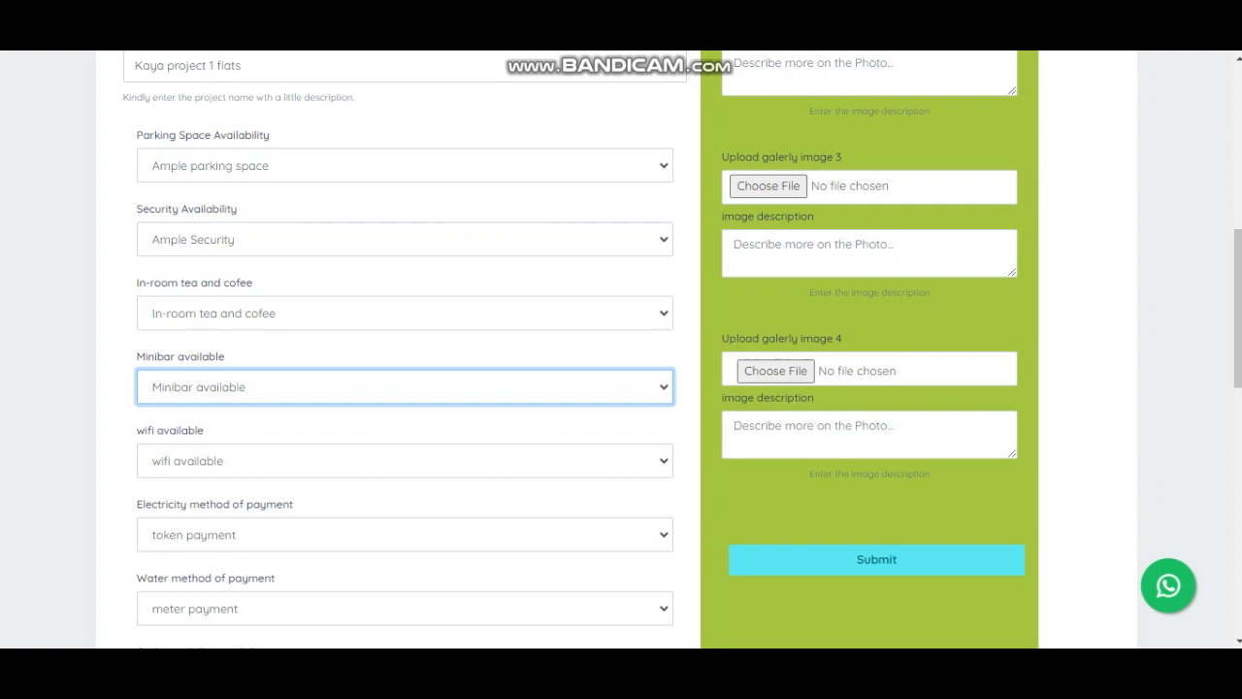
{"action": "left_click", "coordinate": [404, 461]}
{"action": "left_click", "coordinate": [404, 501]}
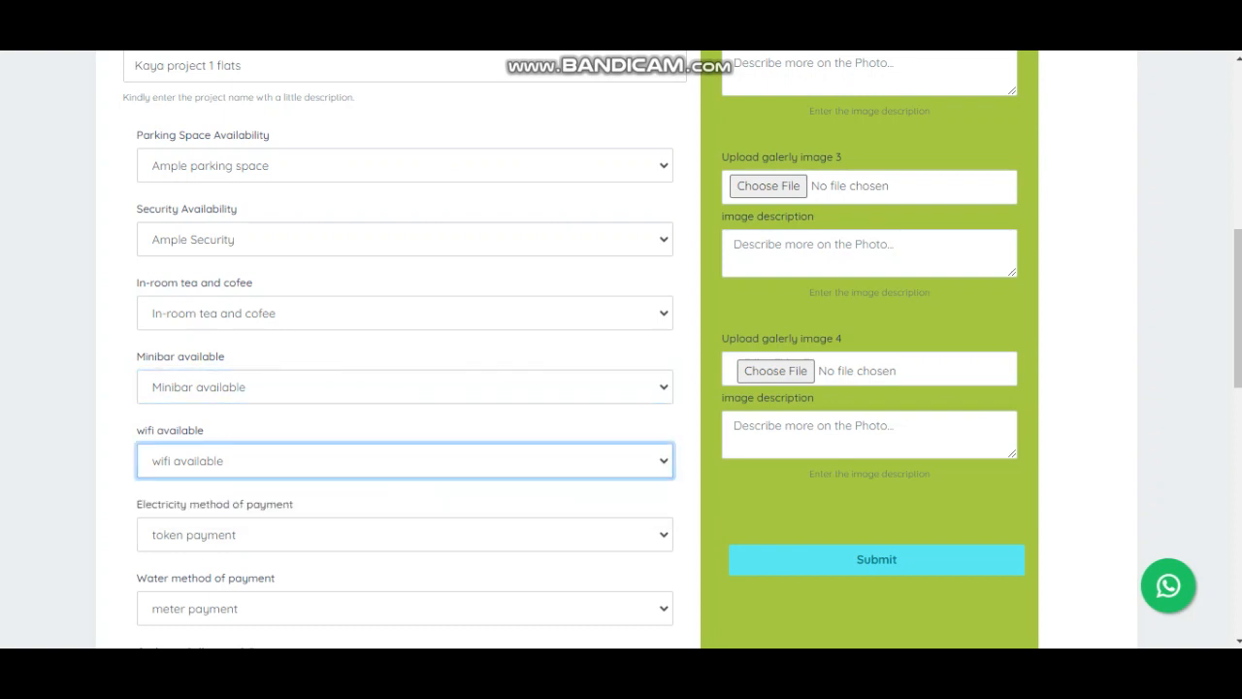
- Set electricity to token payment and water to meter payment
{"action": "left_click", "coordinate": [405, 535]}
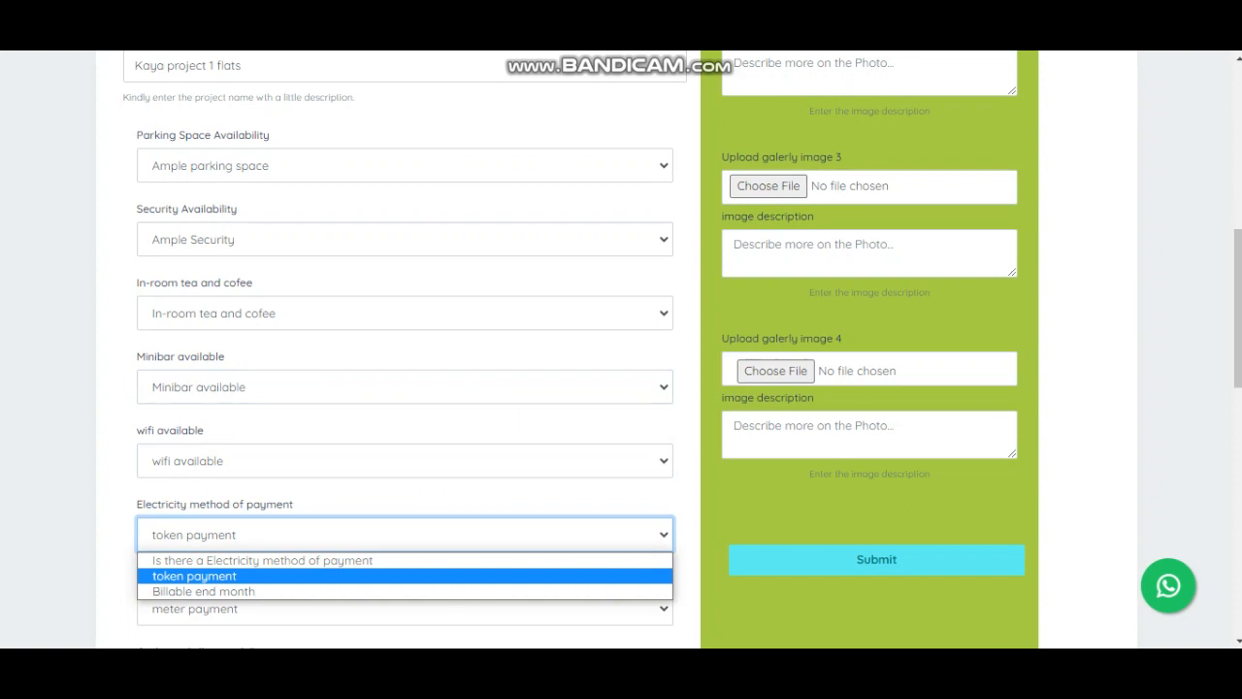
{"action": "left_click", "coordinate": [404, 576]}
{"action": "left_click", "coordinate": [405, 609]}
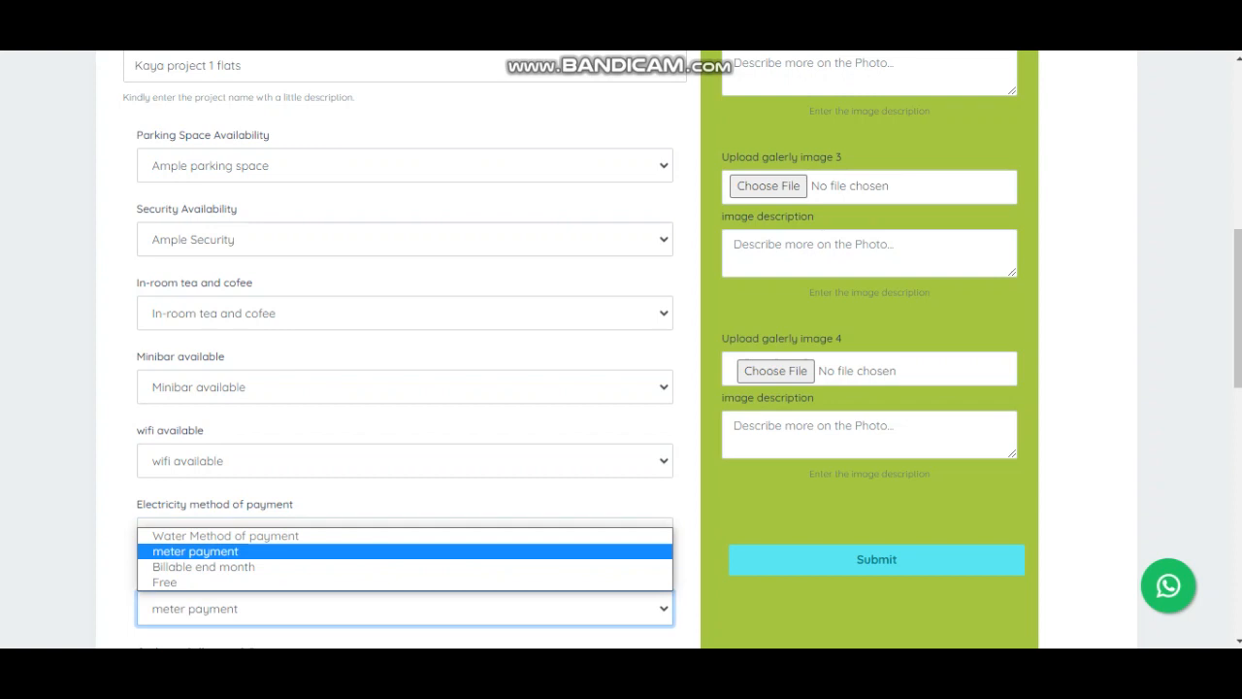
{"action": "left_click", "coordinate": [405, 551]}
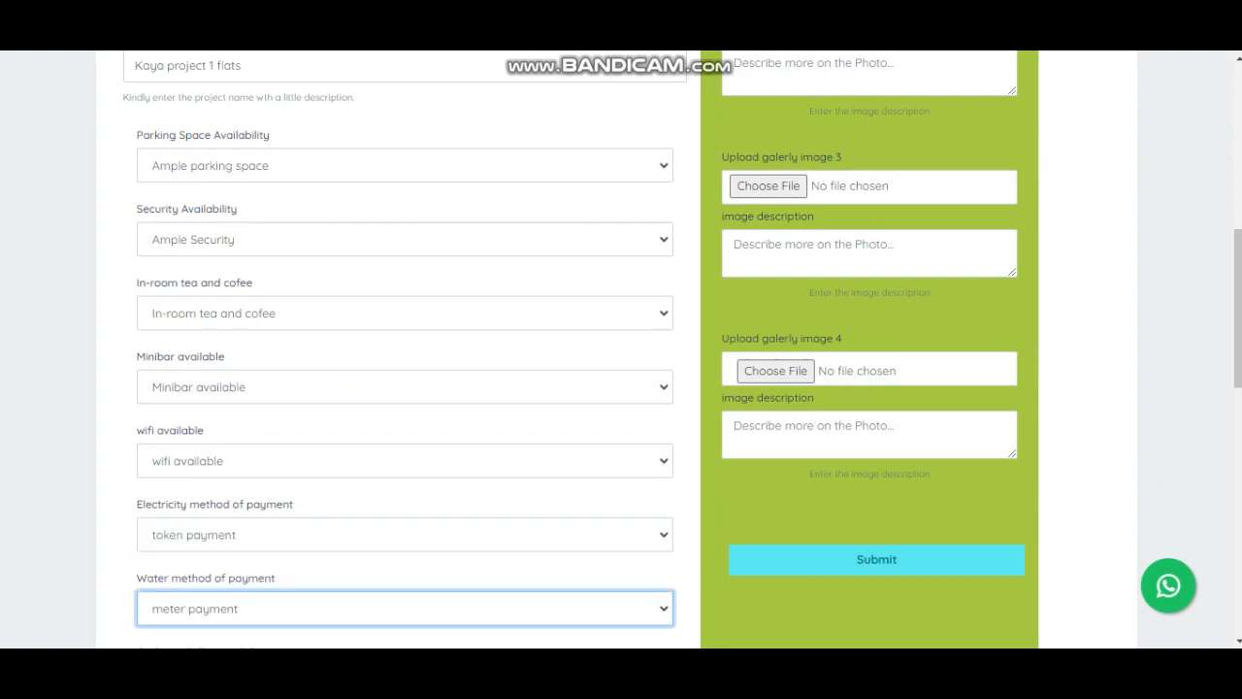
{"action": "left_click", "coordinate": [405, 608]}
{"action": "left_click", "coordinate": [405, 552]}
{"action": "left_click", "coordinate": [405, 608]}
{"action": "left_click", "coordinate": [405, 551]}
{"action": "left_click", "coordinate": [405, 574]}
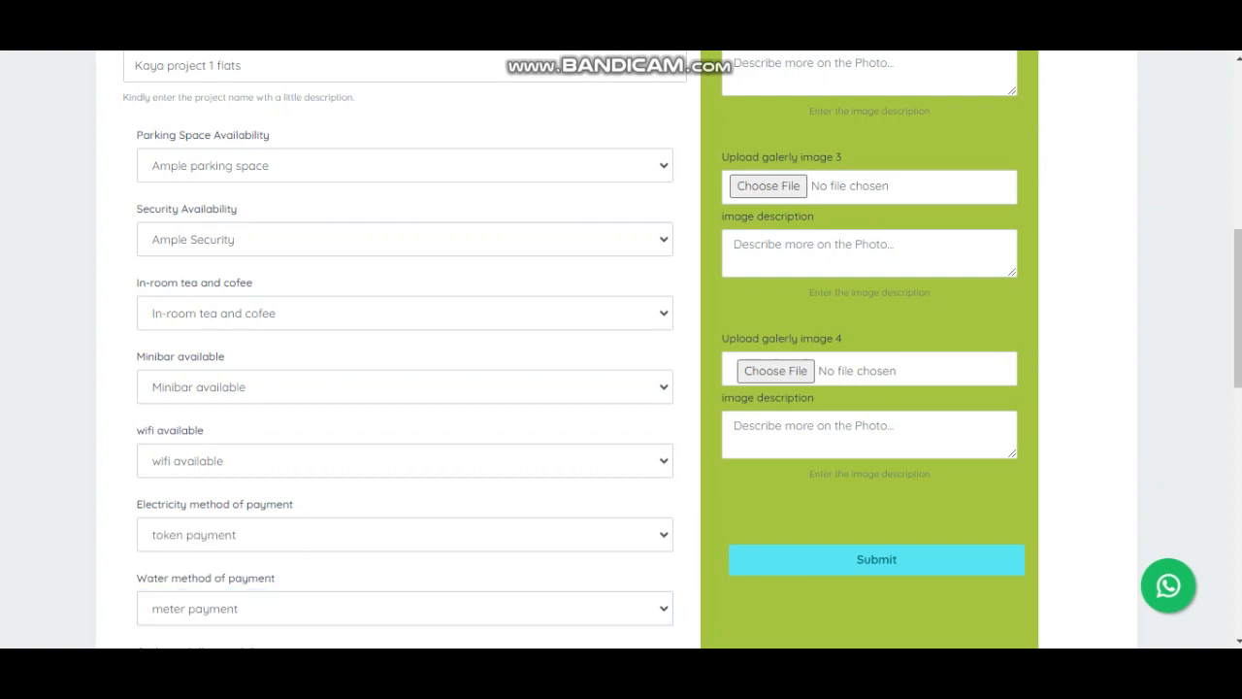
{"action": "scroll", "coordinate": [621, 350], "scroll_direction": "down", "scroll_amount": 3}
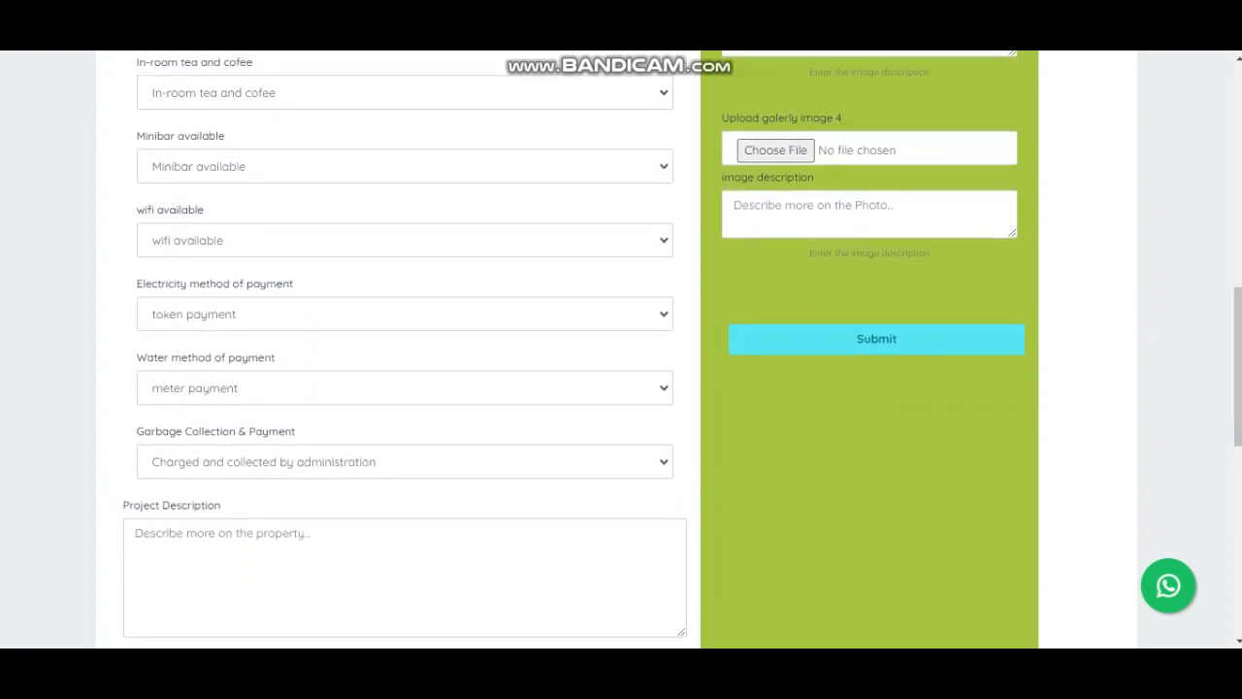
{"action": "scroll", "coordinate": [621, 349], "scroll_direction": "down", "scroll_amount": 2}
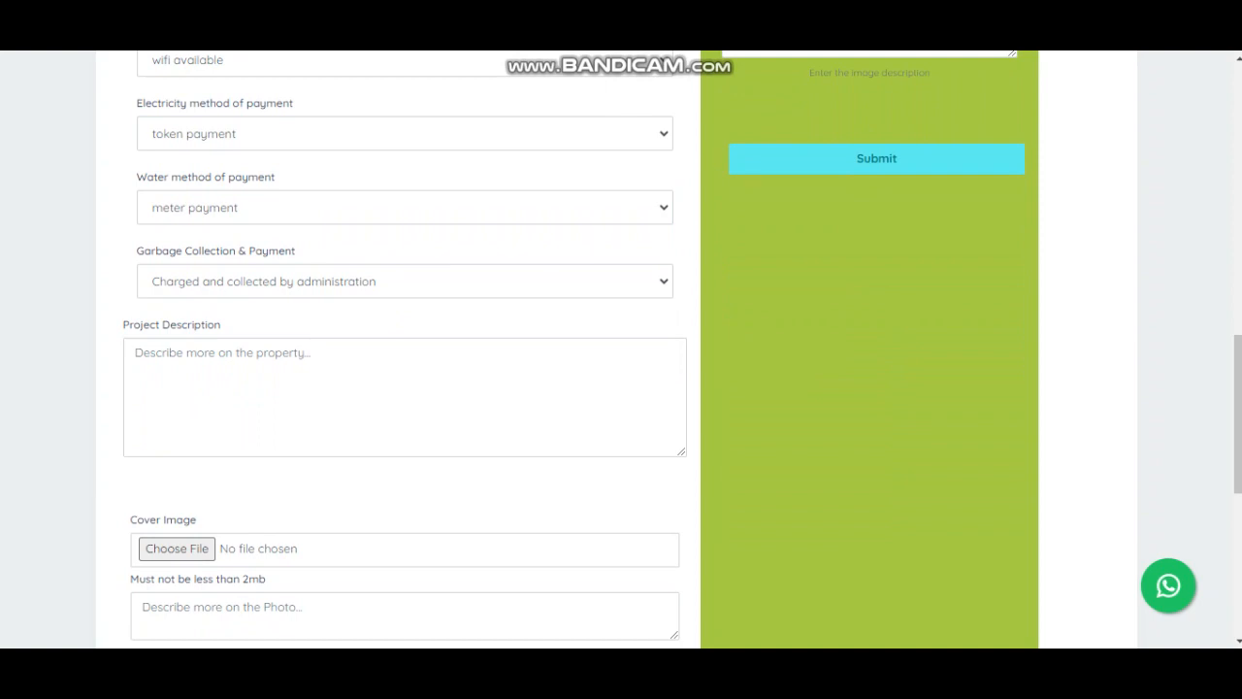
{"action": "left_click", "coordinate": [404, 282]}
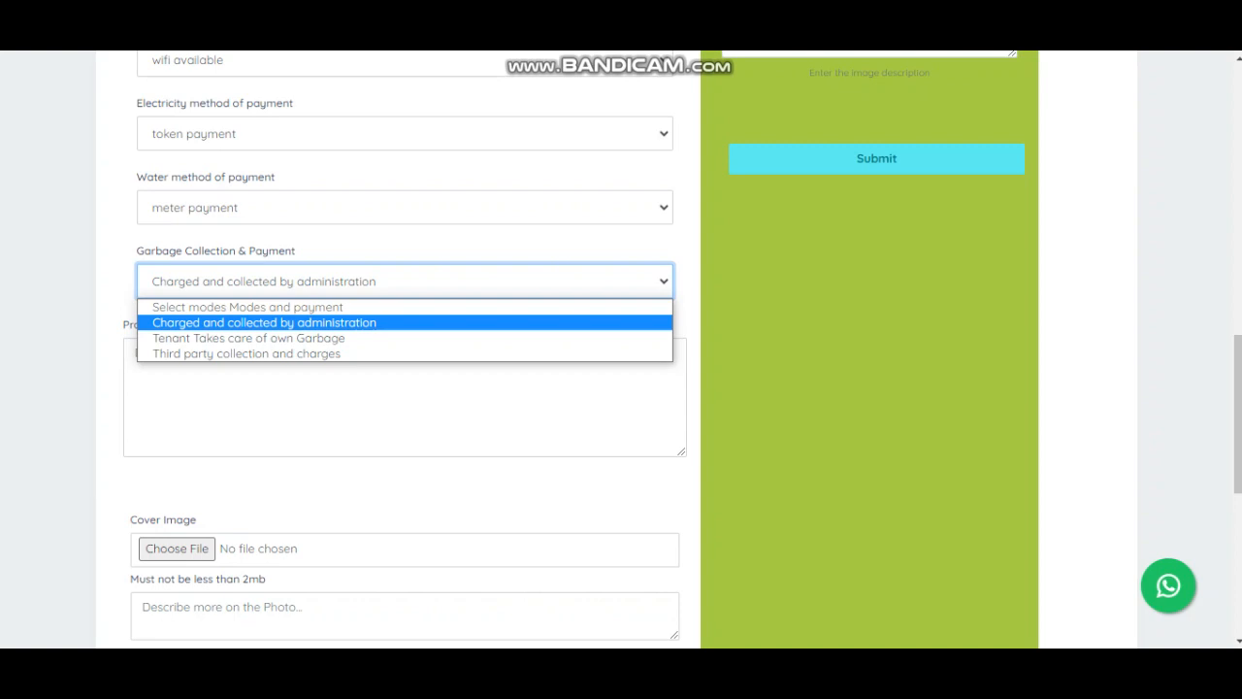
- Write 'Property description' as the Project Description, replacing the misspelled 'Protert description'
{"action": "left_click", "coordinate": [135, 353]}
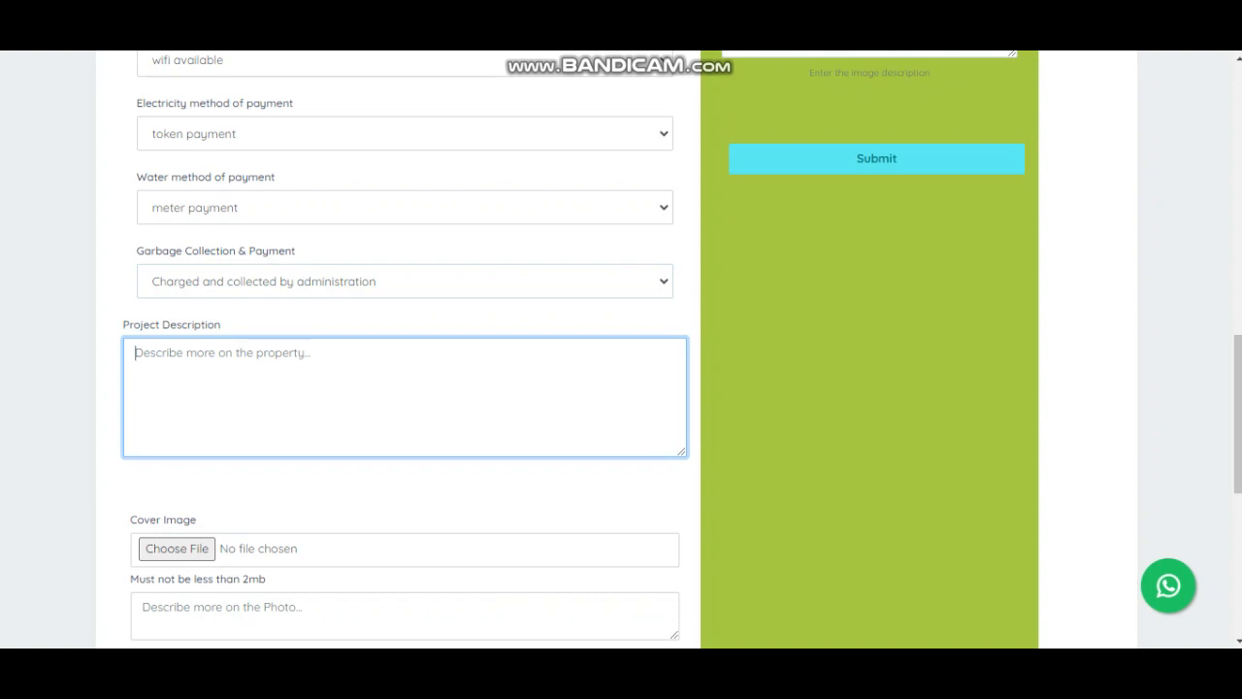
{"action": "type", "text": "Pr"}
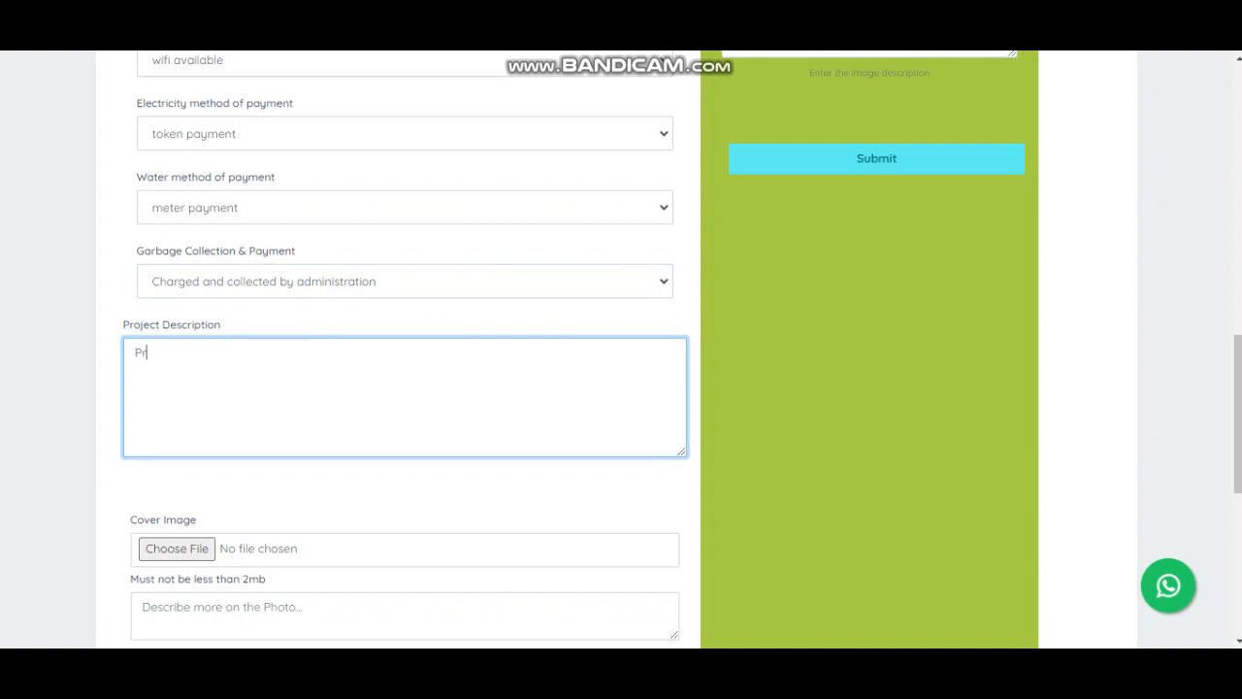
{"action": "type", "text": "otert description"}
{"action": "right_click", "coordinate": [137, 353]}
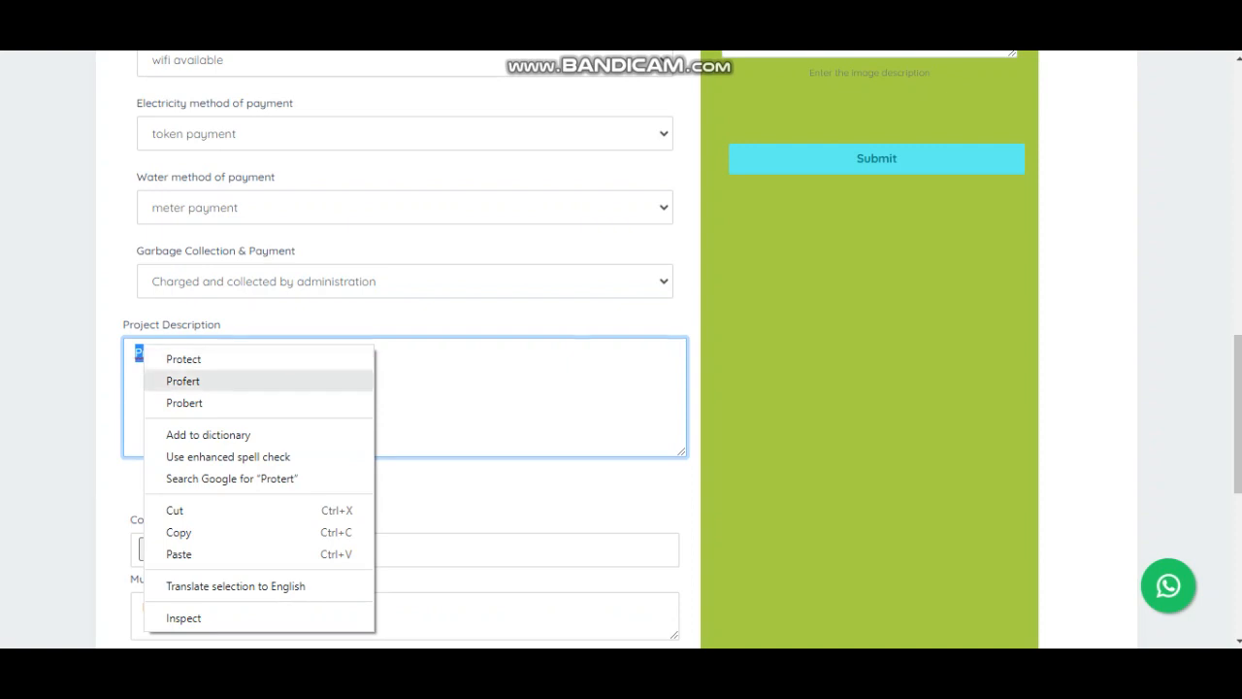
{"action": "left_click", "coordinate": [436, 492]}
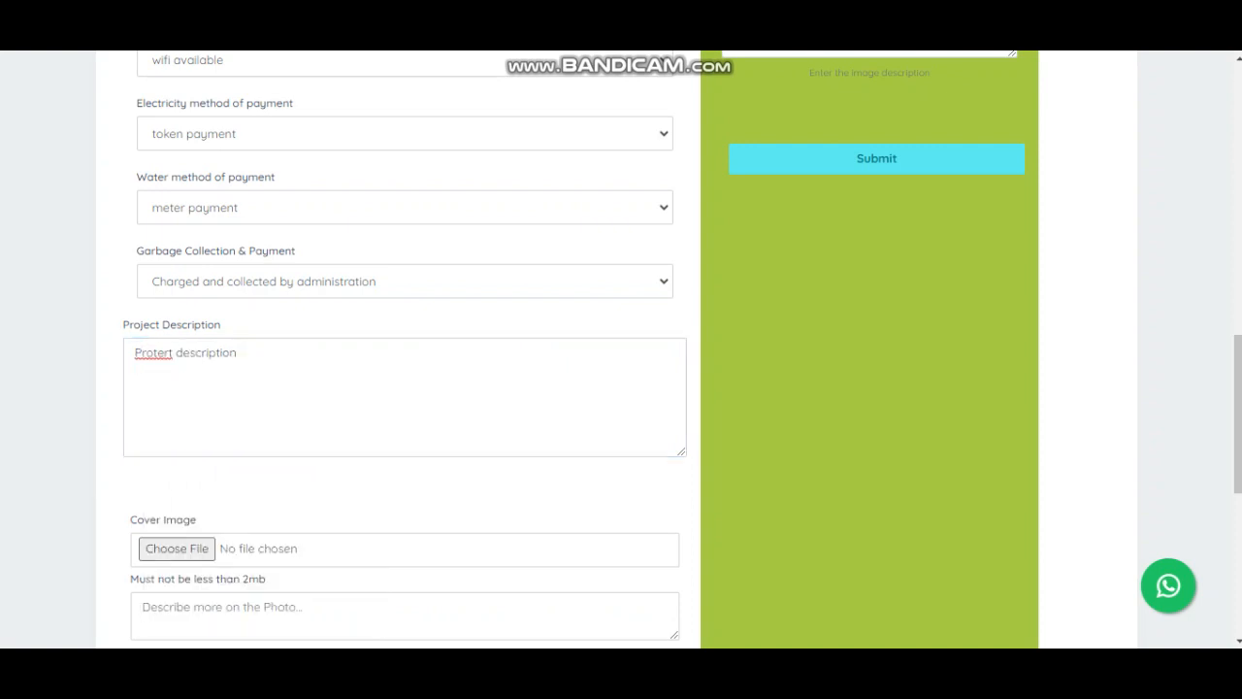
{"action": "left_click_drag", "start_coordinate": [244, 354], "coordinate": [133, 353]}
{"action": "type", "text": "Prop"}
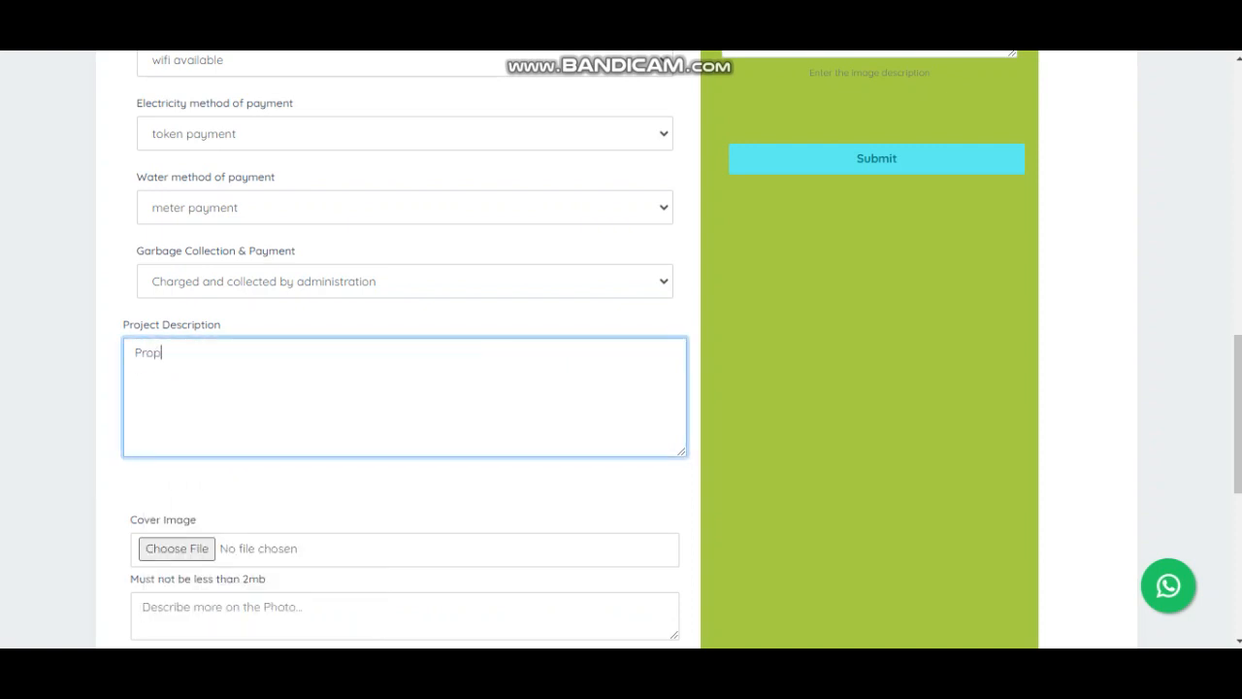
{"action": "type", "text": "erty description"}
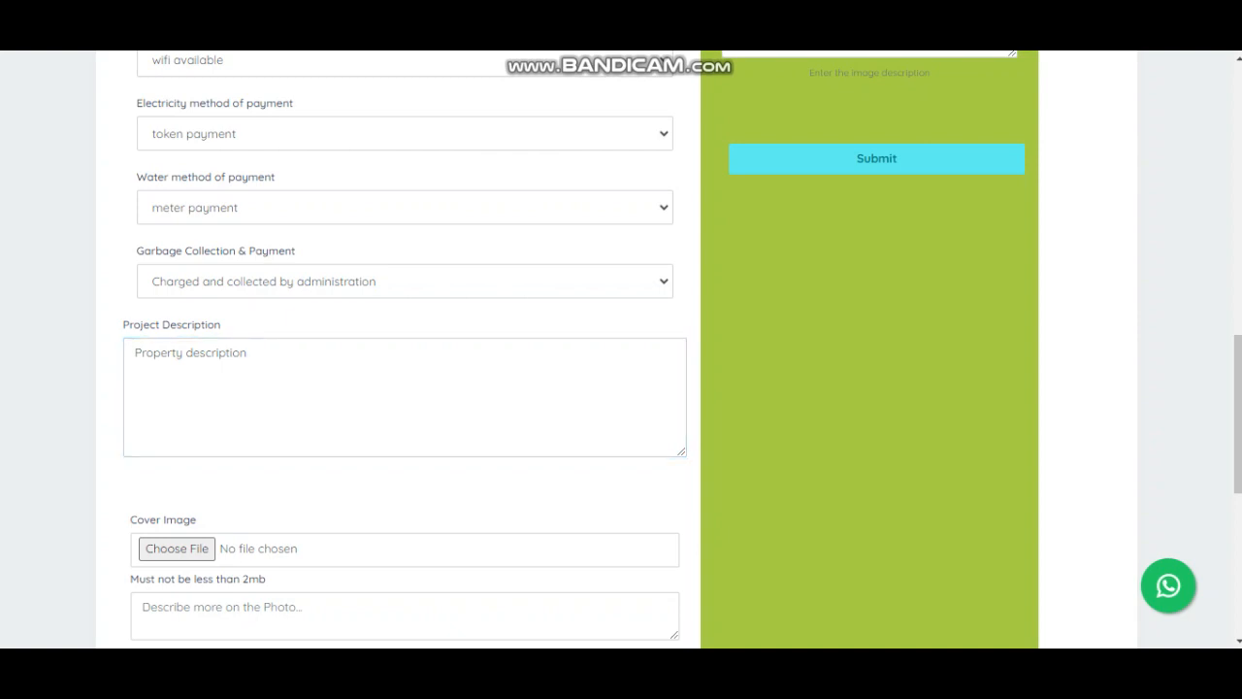
{"action": "scroll", "coordinate": [621, 348], "scroll_direction": "down", "scroll_amount": 2}
{"action": "scroll", "coordinate": [621, 348], "scroll_direction": "down", "scroll_amount": 1}
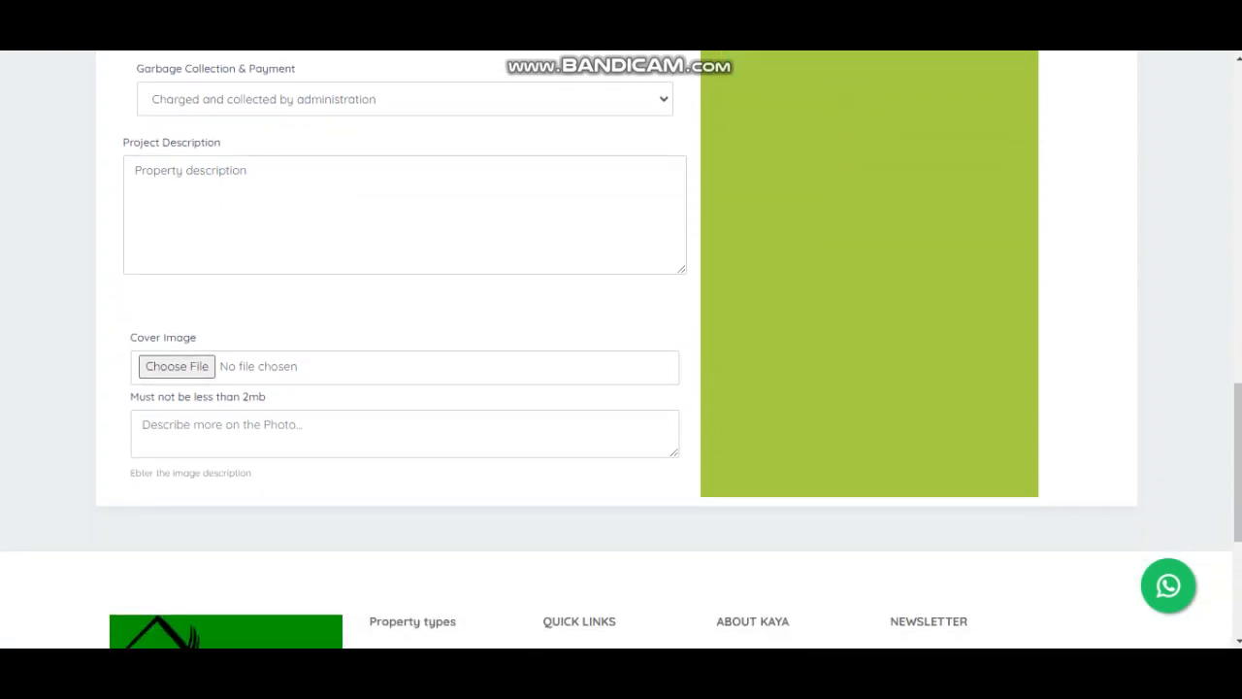
- Attach brandon-griggs-wR11KBaB86U-unsplash.jpg as cover image, described 'Property description'
{"action": "left_click", "coordinate": [177, 366]}
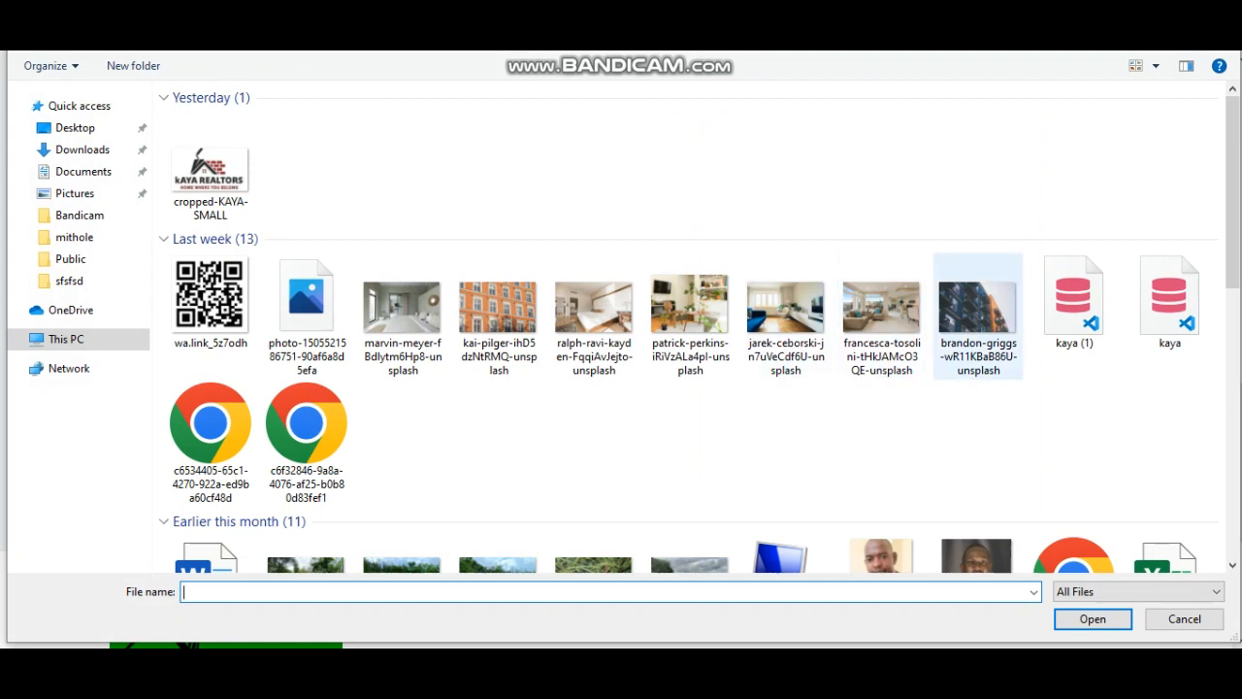
{"action": "double_click", "coordinate": [978, 308]}
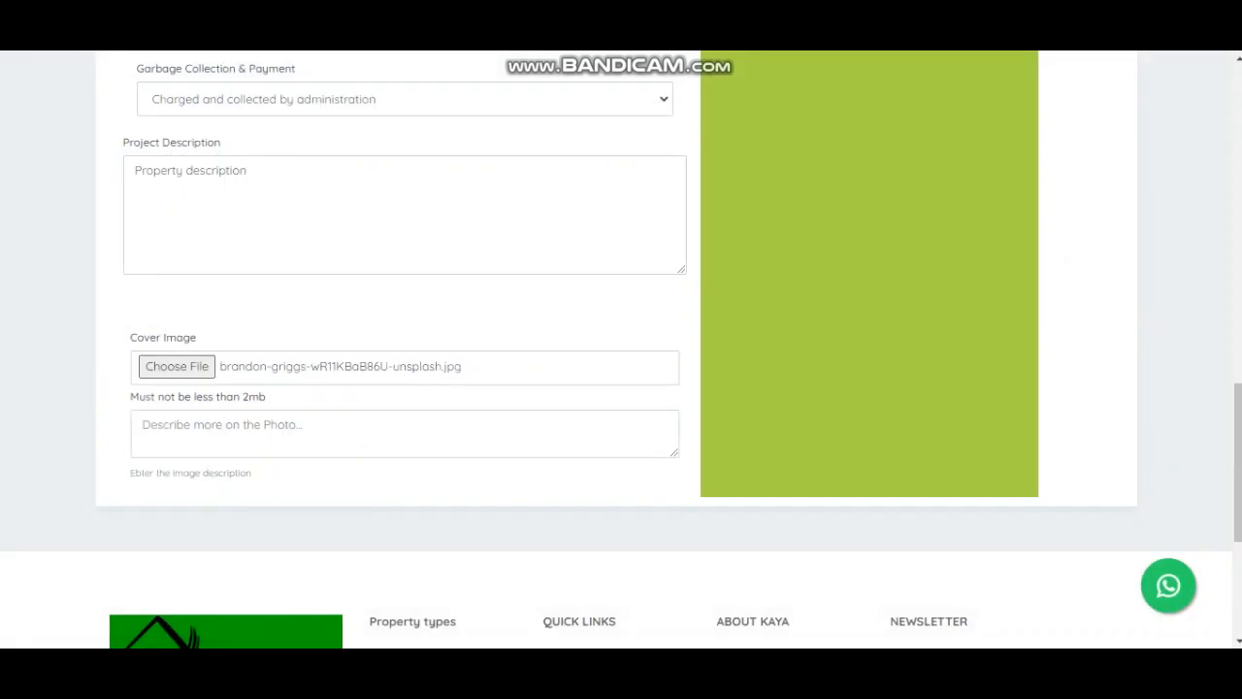
{"action": "left_click", "coordinate": [142, 425]}
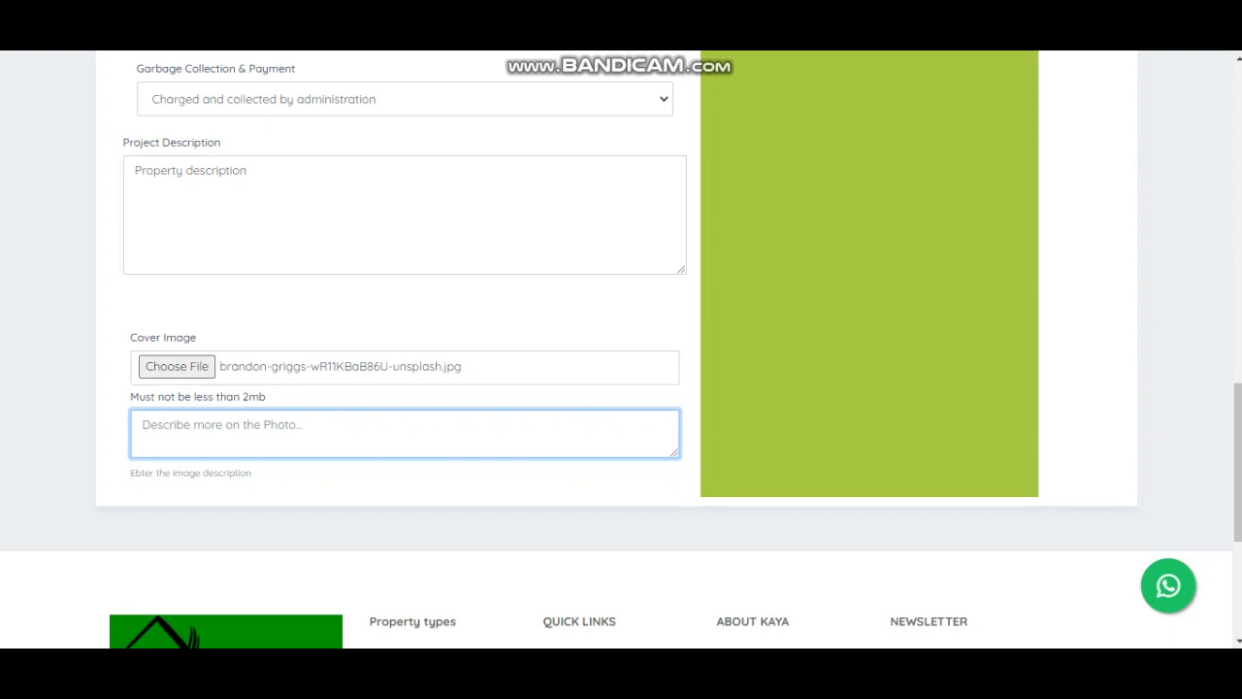
{"action": "left_click_drag", "start_coordinate": [249, 171], "coordinate": [134, 171]}
{"action": "key", "text": "ctrl+c"}
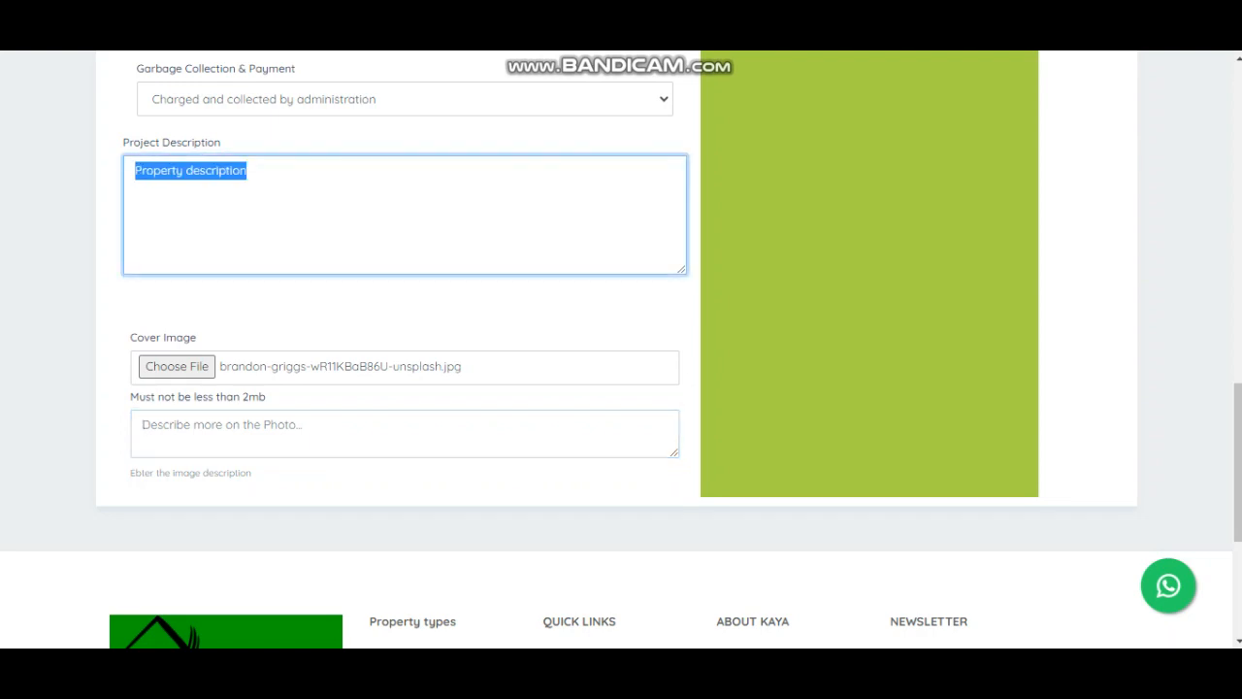
{"action": "left_click", "coordinate": [142, 425]}
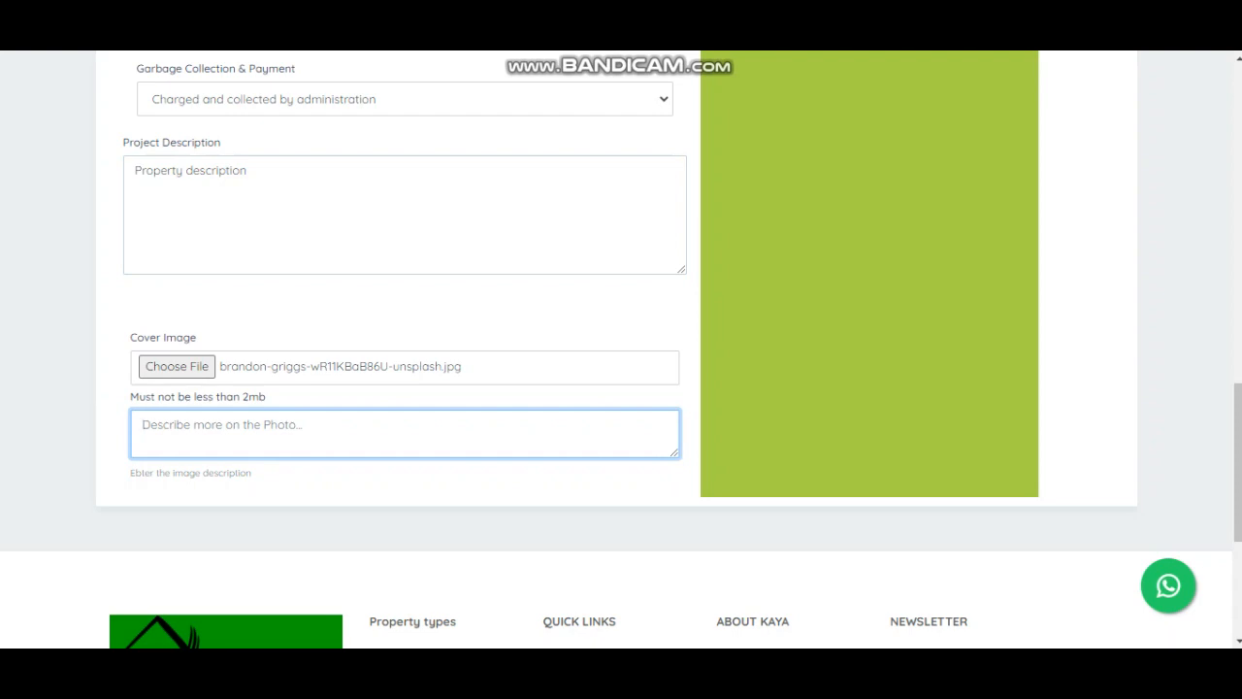
{"action": "key", "text": "ctrl+v"}
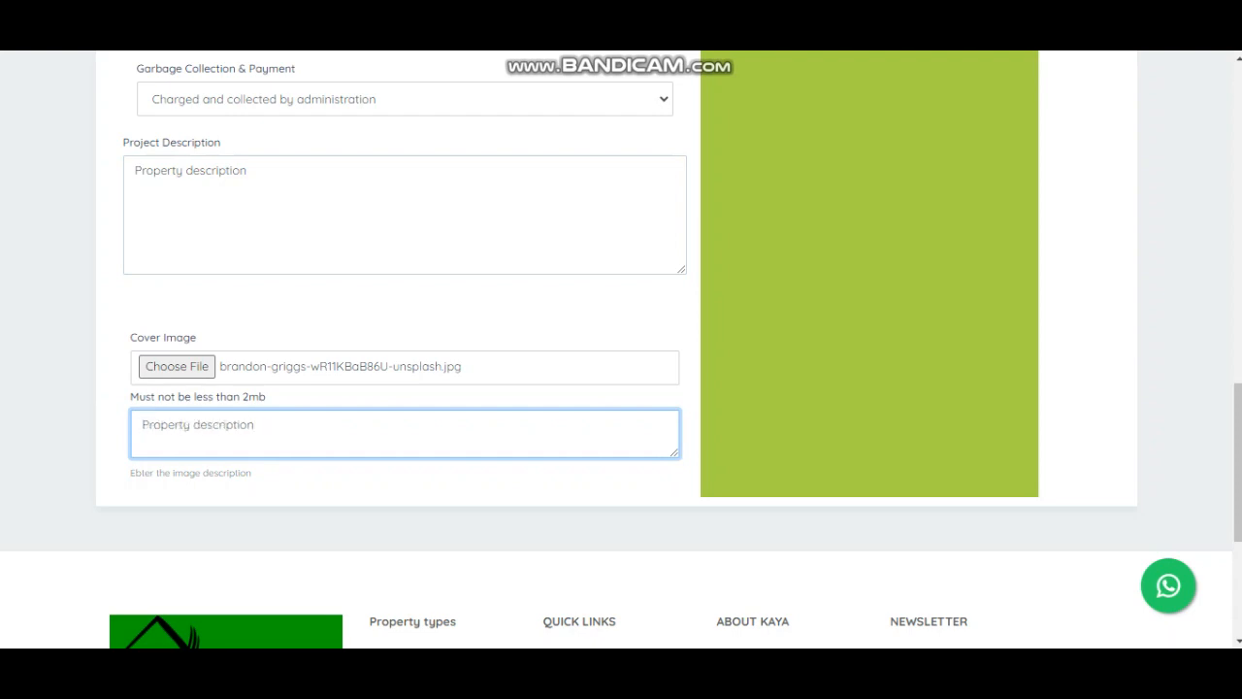
{"action": "left_click", "coordinate": [418, 488]}
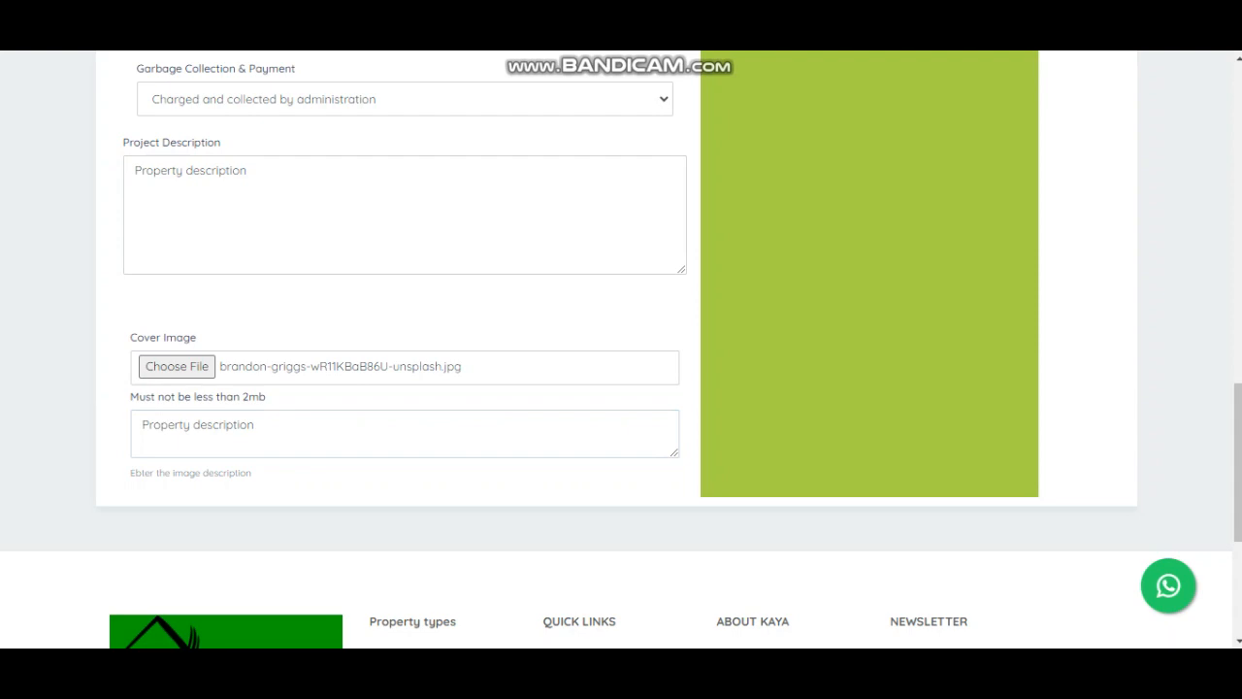
{"action": "left_click", "coordinate": [190, 424]}
{"action": "left_click", "coordinate": [417, 488]}
- Add patrick-perkins and jarek-ceborski photos as gallery images 1 and 2, each described 'Property description'
{"action": "scroll", "coordinate": [621, 349], "scroll_direction": "up", "scroll_amount": 10}
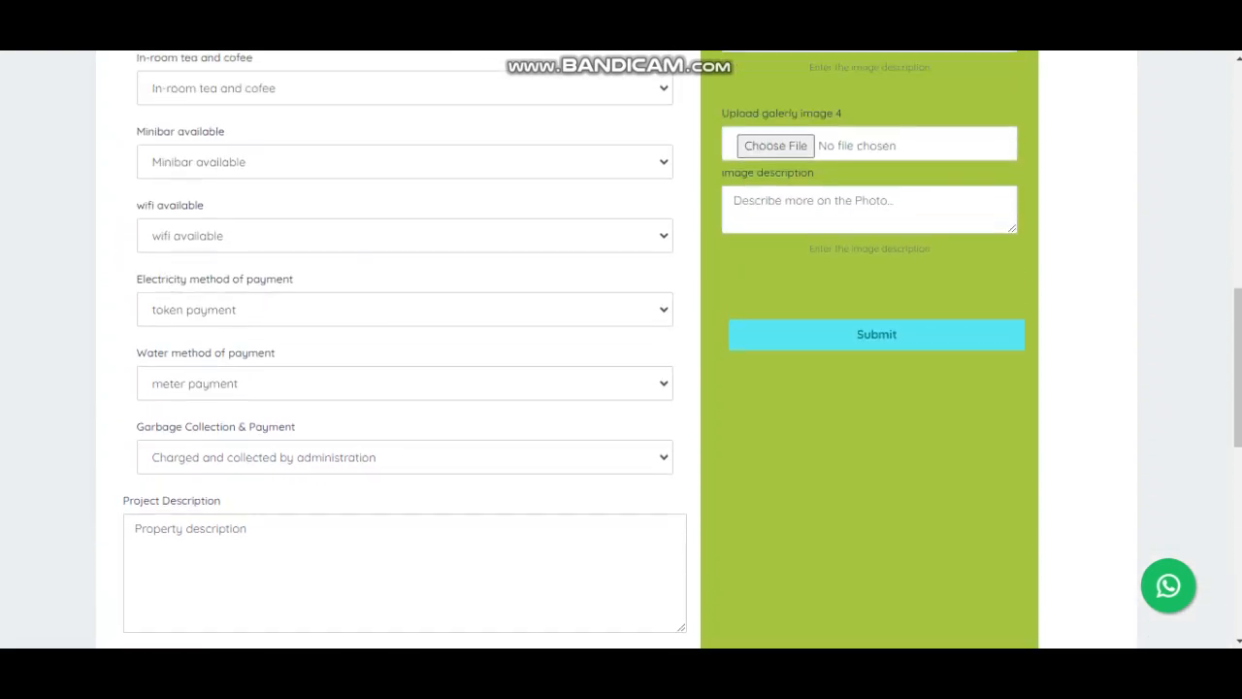
{"action": "scroll", "coordinate": [621, 350], "scroll_direction": "up", "scroll_amount": 3}
{"action": "scroll", "coordinate": [621, 349], "scroll_direction": "down", "scroll_amount": 1}
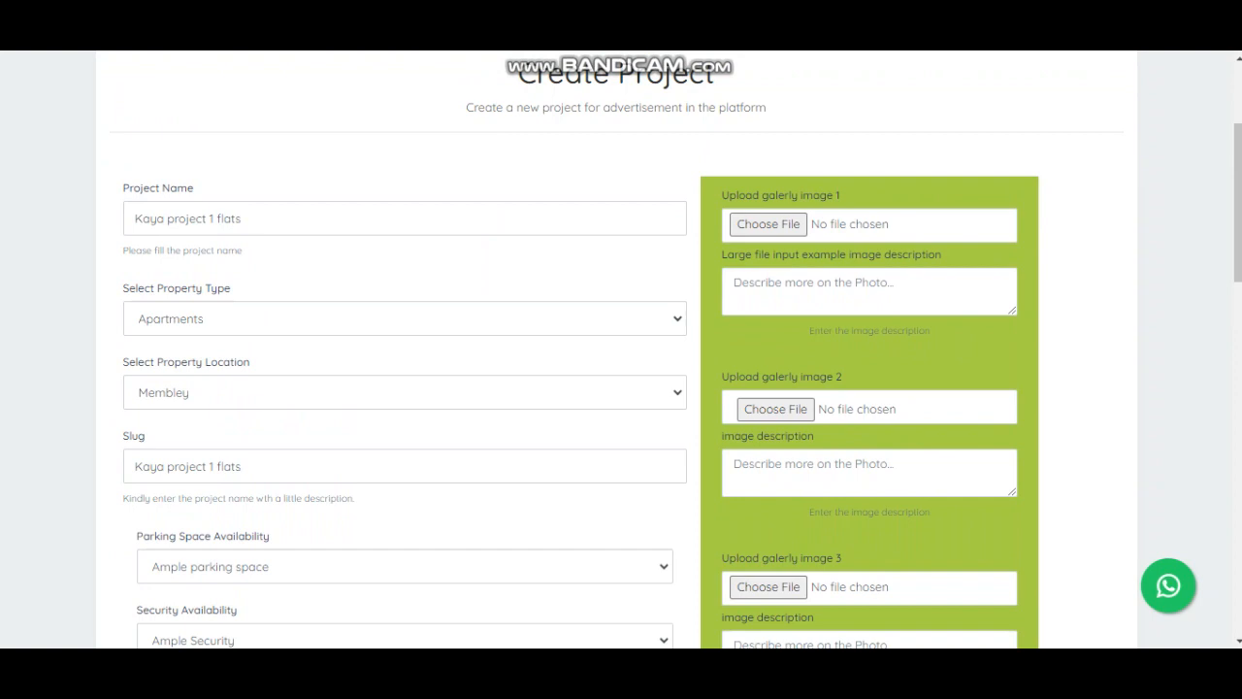
{"action": "scroll", "coordinate": [621, 349], "scroll_direction": "down", "scroll_amount": 3}
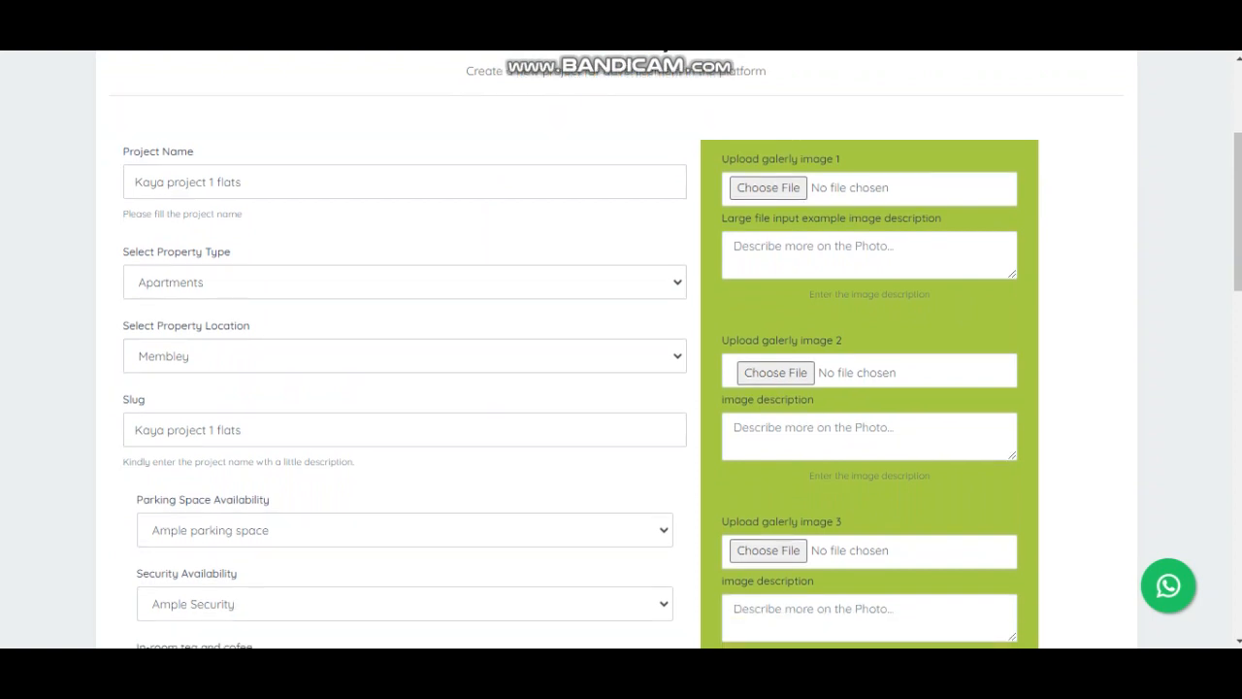
{"action": "scroll", "coordinate": [621, 349], "scroll_direction": "up", "scroll_amount": 1}
{"action": "scroll", "coordinate": [621, 349], "scroll_direction": "up", "scroll_amount": 2}
{"action": "left_click", "coordinate": [767, 187]}
{"action": "double_click", "coordinate": [677, 330]}
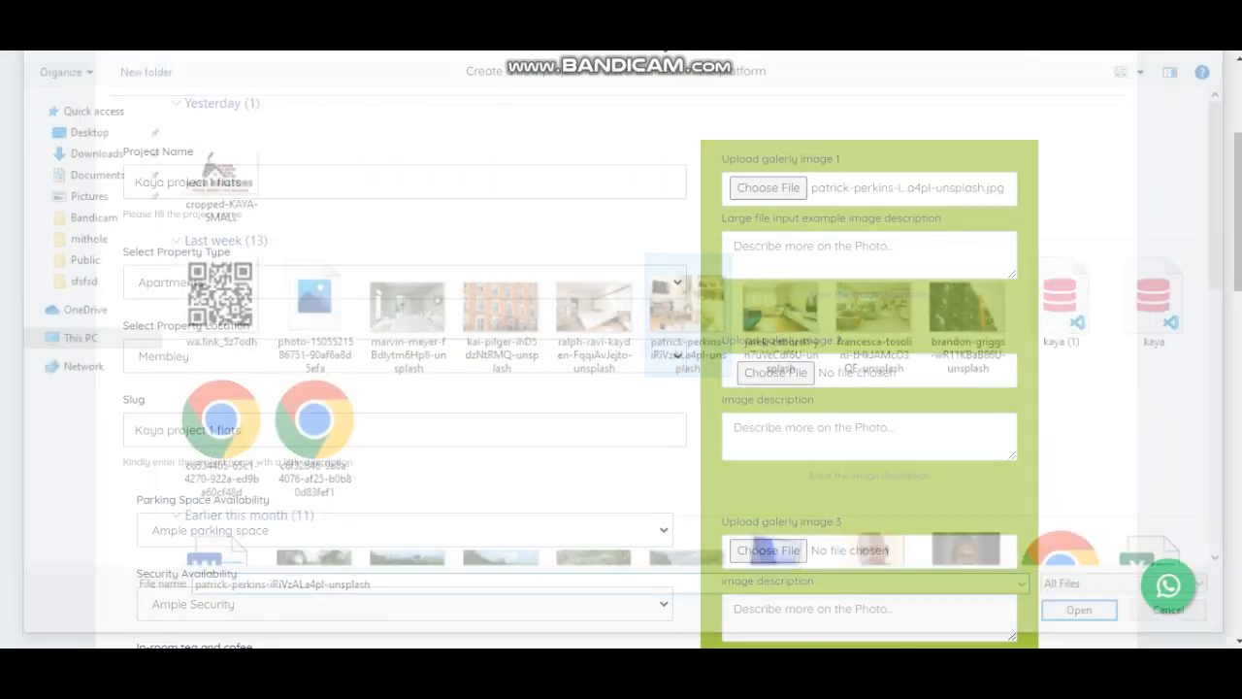
{"action": "left_click", "coordinate": [840, 252]}
{"action": "key", "text": "ctrl+v"}
{"action": "left_click", "coordinate": [775, 372]}
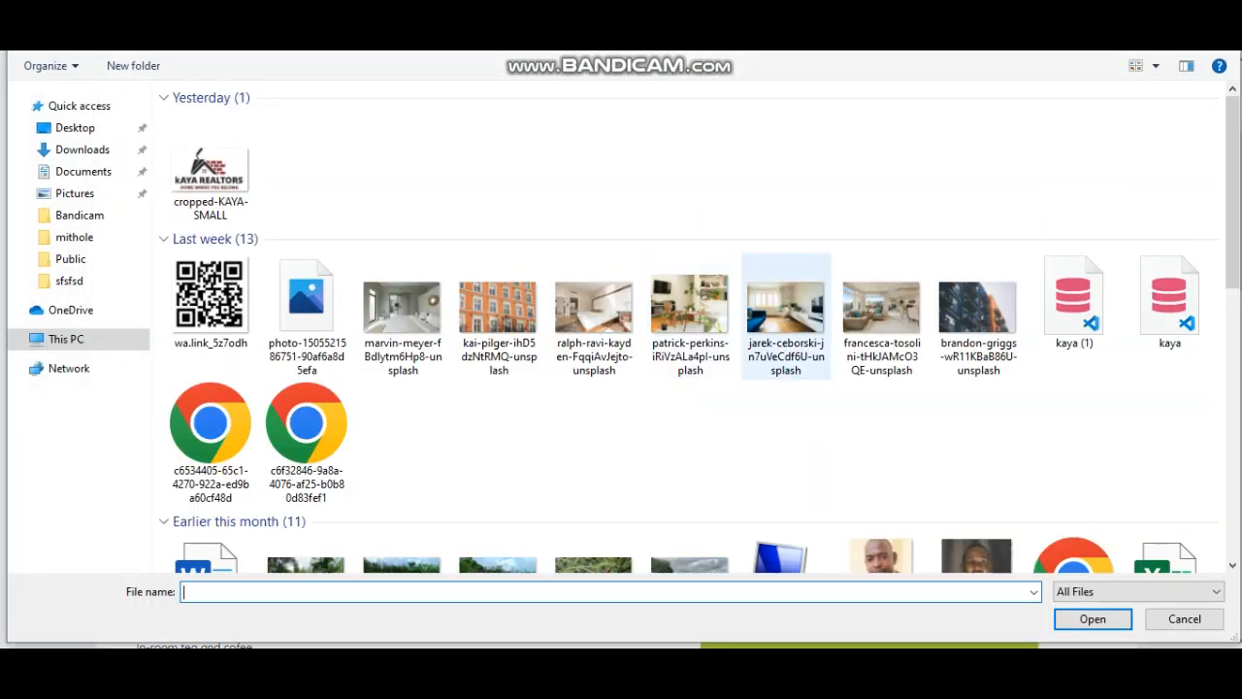
{"action": "double_click", "coordinate": [786, 310]}
{"action": "left_click", "coordinate": [869, 436]}
{"action": "key", "text": "ctrl+v"}
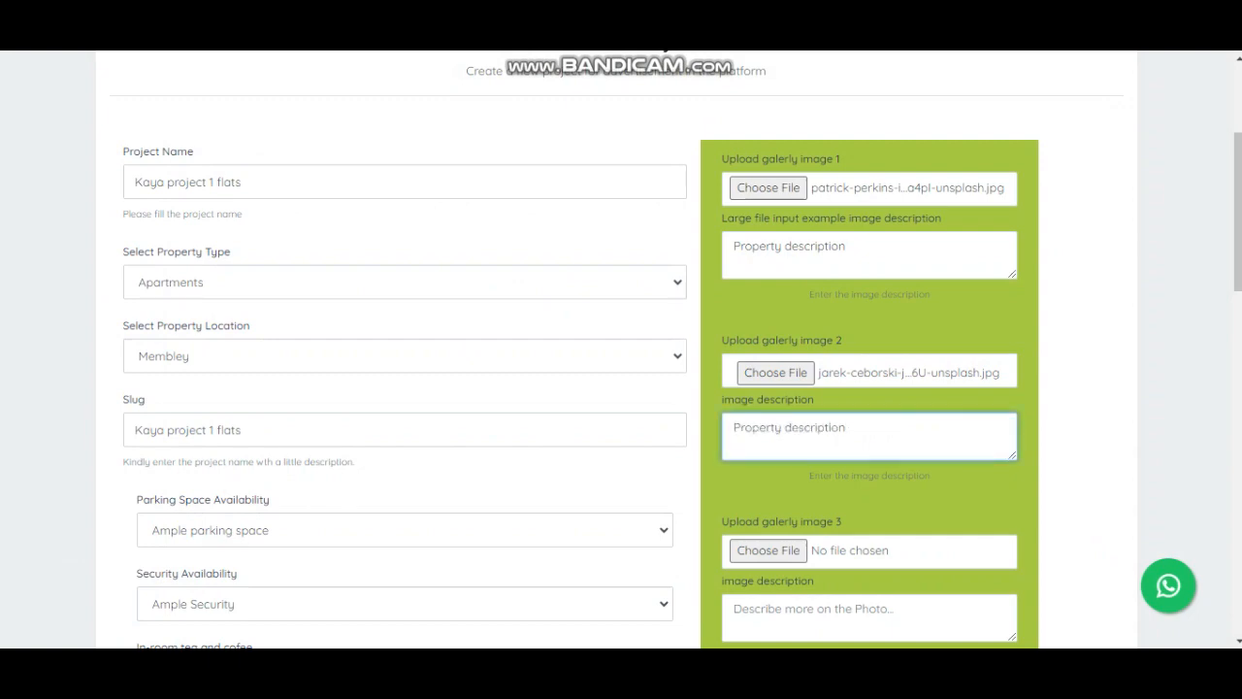
- Add marvin-meyer and jarek-ceborski photos as gallery images 3 and 4 with descriptions, then submit
{"action": "left_click", "coordinate": [768, 550]}
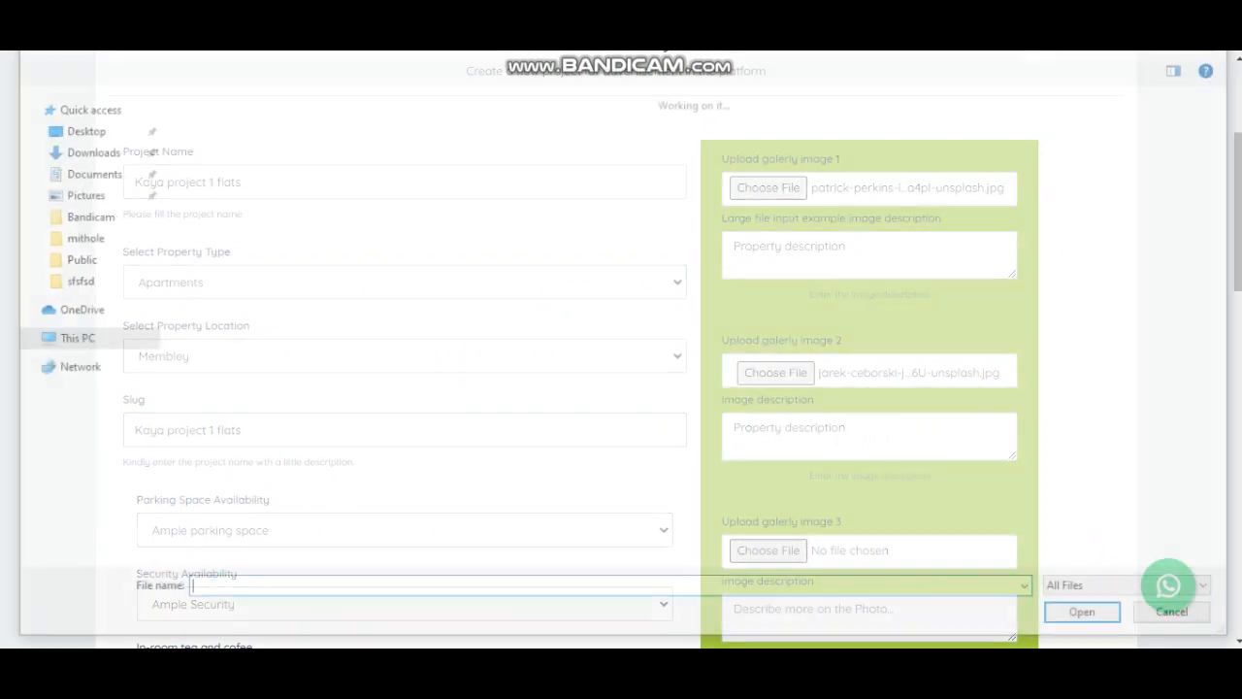
{"action": "double_click", "coordinate": [401, 310]}
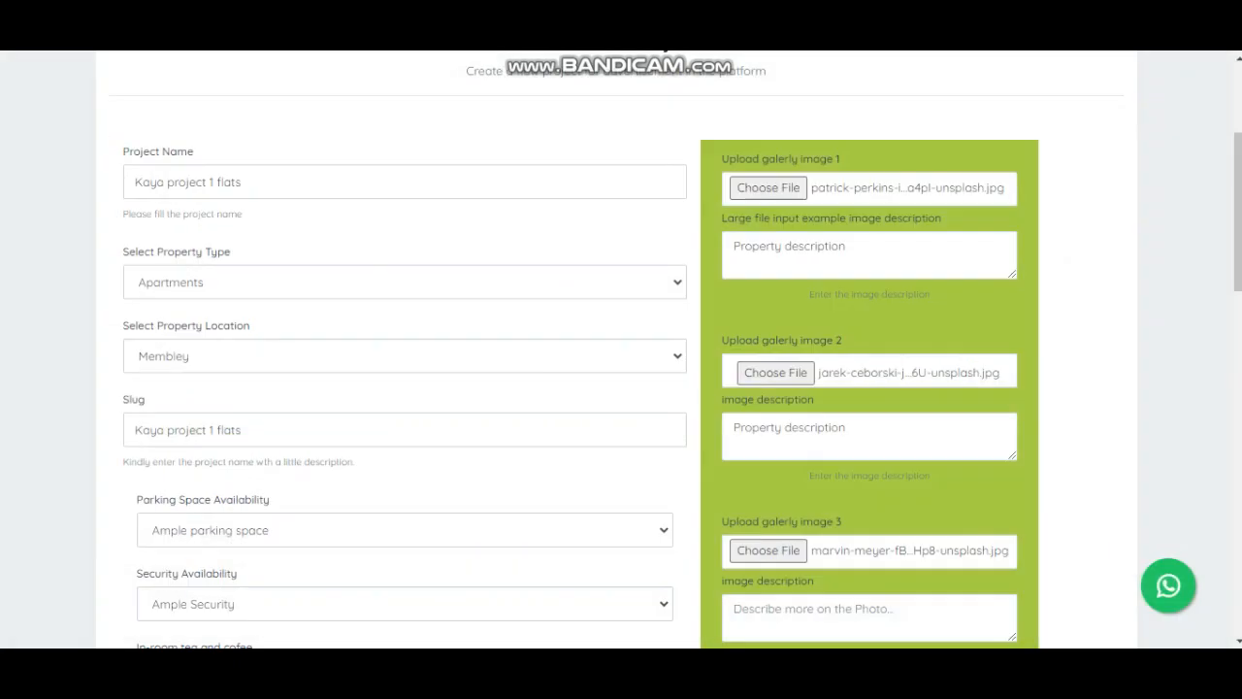
{"action": "type", "text": "Property description"}
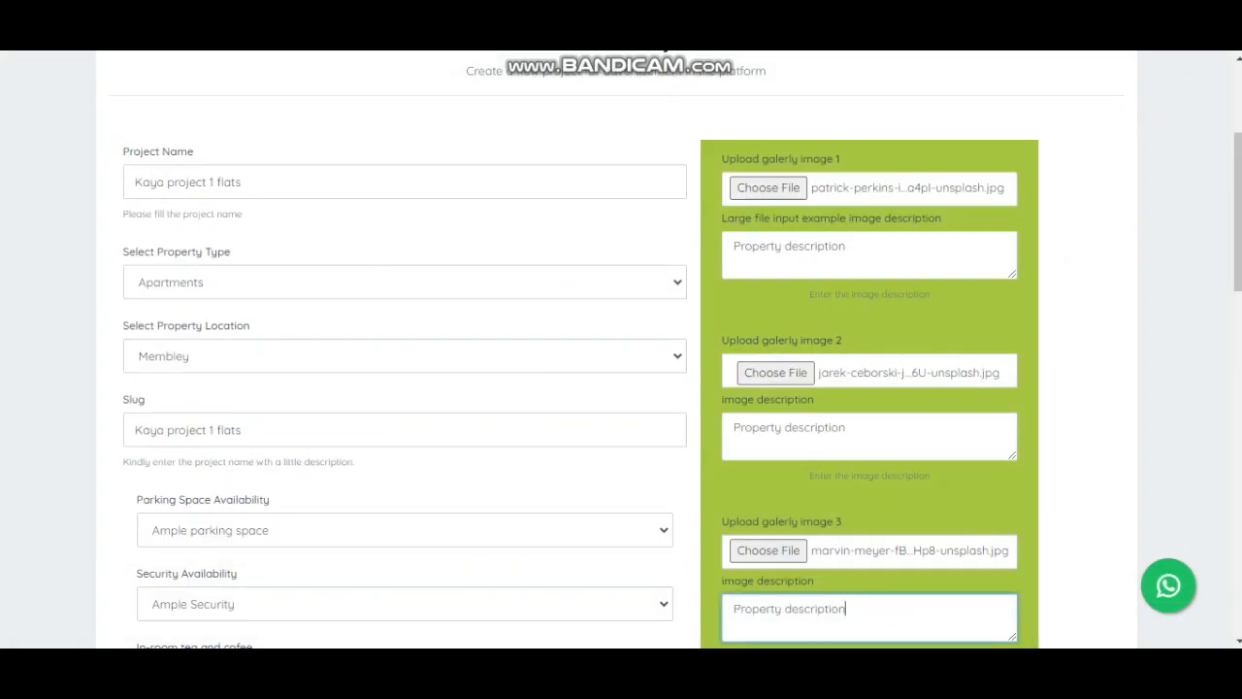
{"action": "scroll", "coordinate": [621, 349], "scroll_direction": "down", "scroll_amount": 3}
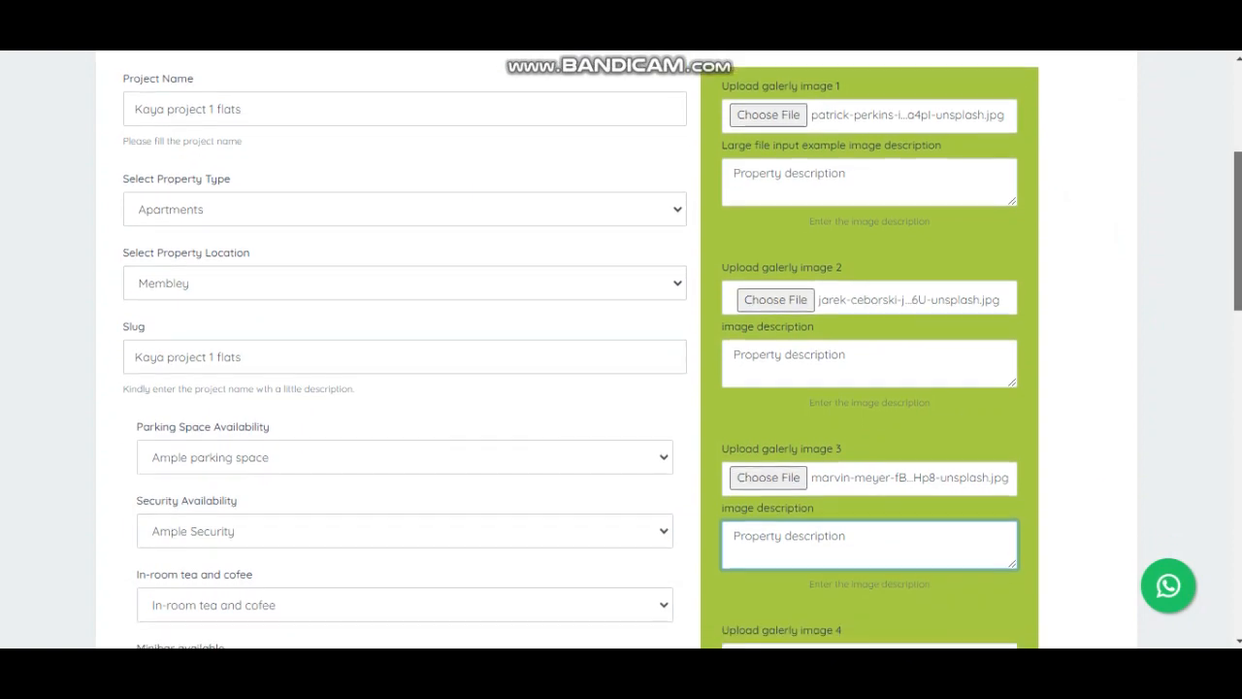
{"action": "left_click", "coordinate": [775, 416]}
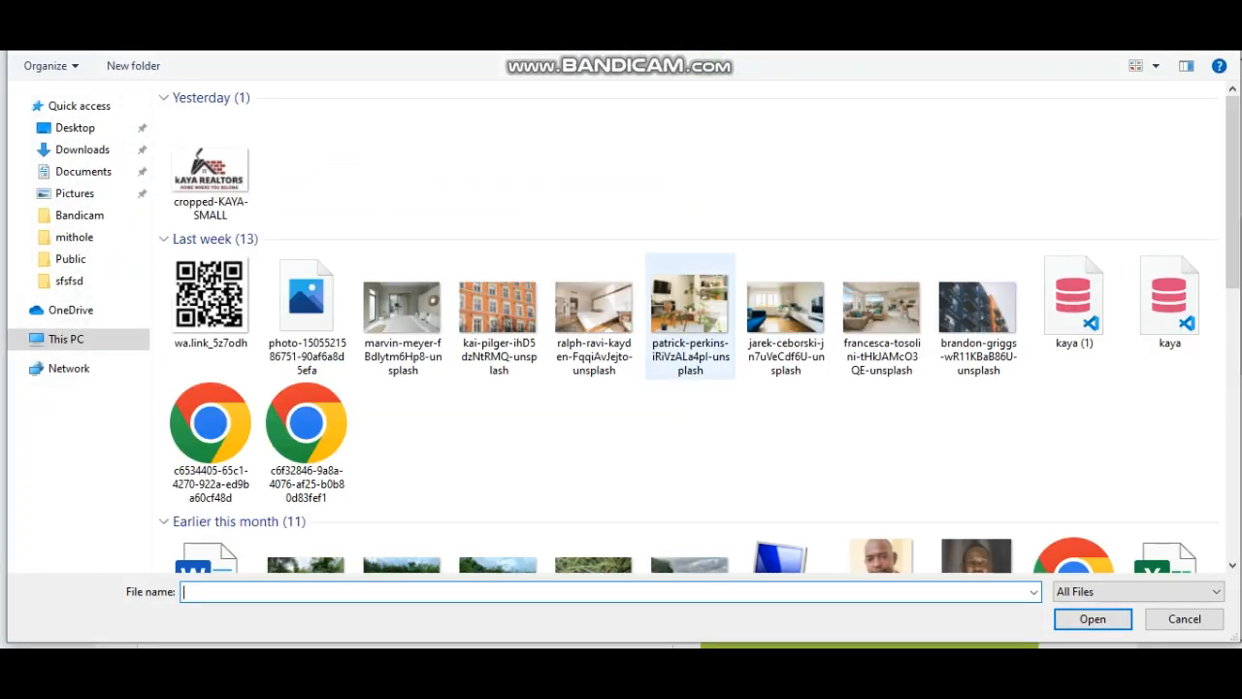
{"action": "double_click", "coordinate": [785, 310]}
{"action": "left_click", "coordinate": [868, 480]}
{"action": "type", "text": "Property description"}
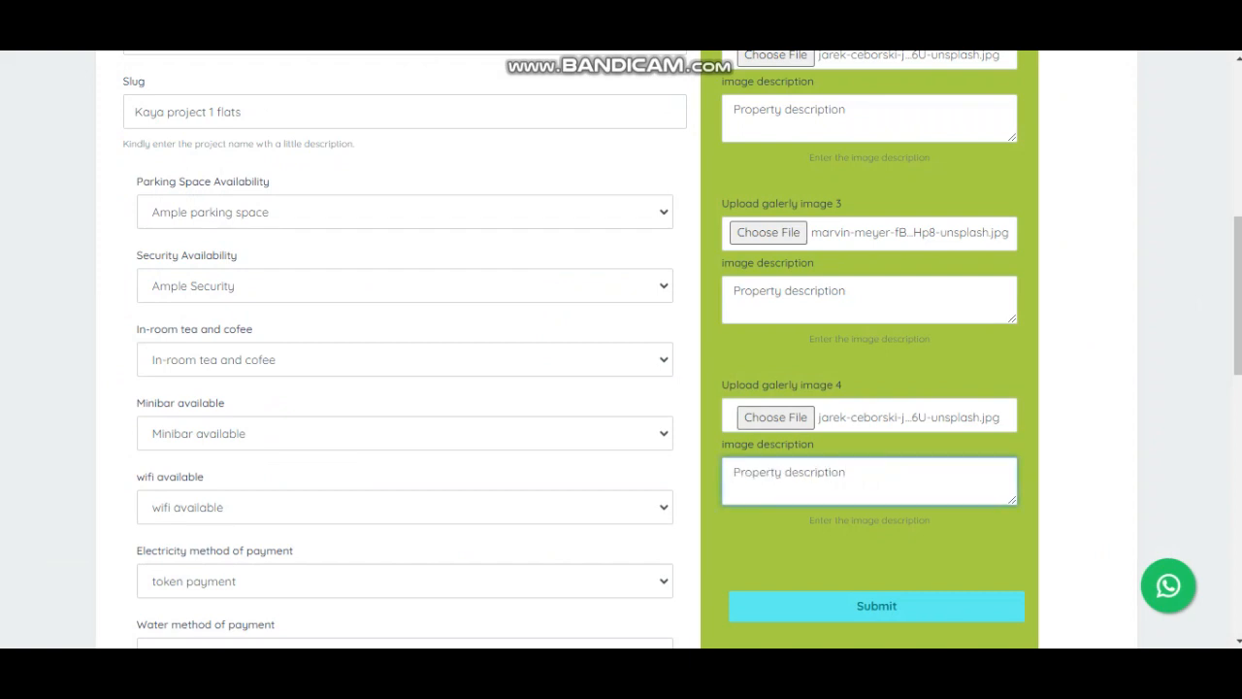
{"action": "left_click", "coordinate": [876, 606]}
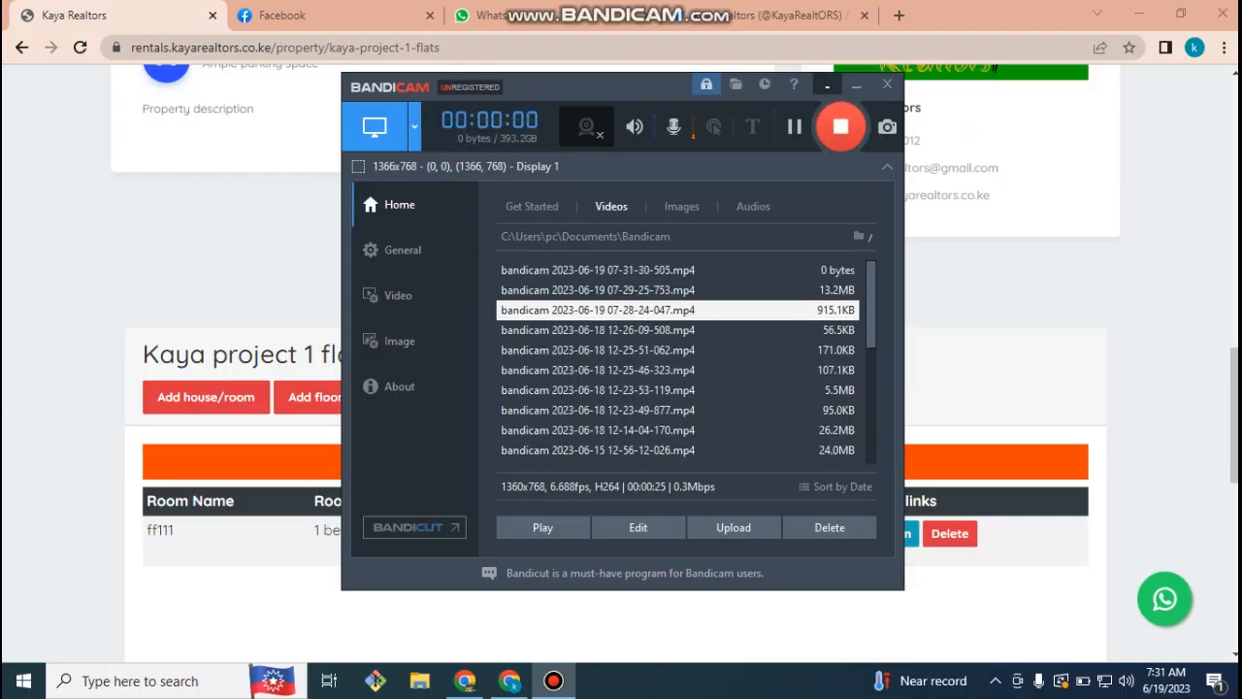
- Scroll the Kaya project 1 flats page to its floors and open the new floor form
{"action": "scroll", "coordinate": [621, 349], "scroll_direction": "up", "scroll_amount": 10}
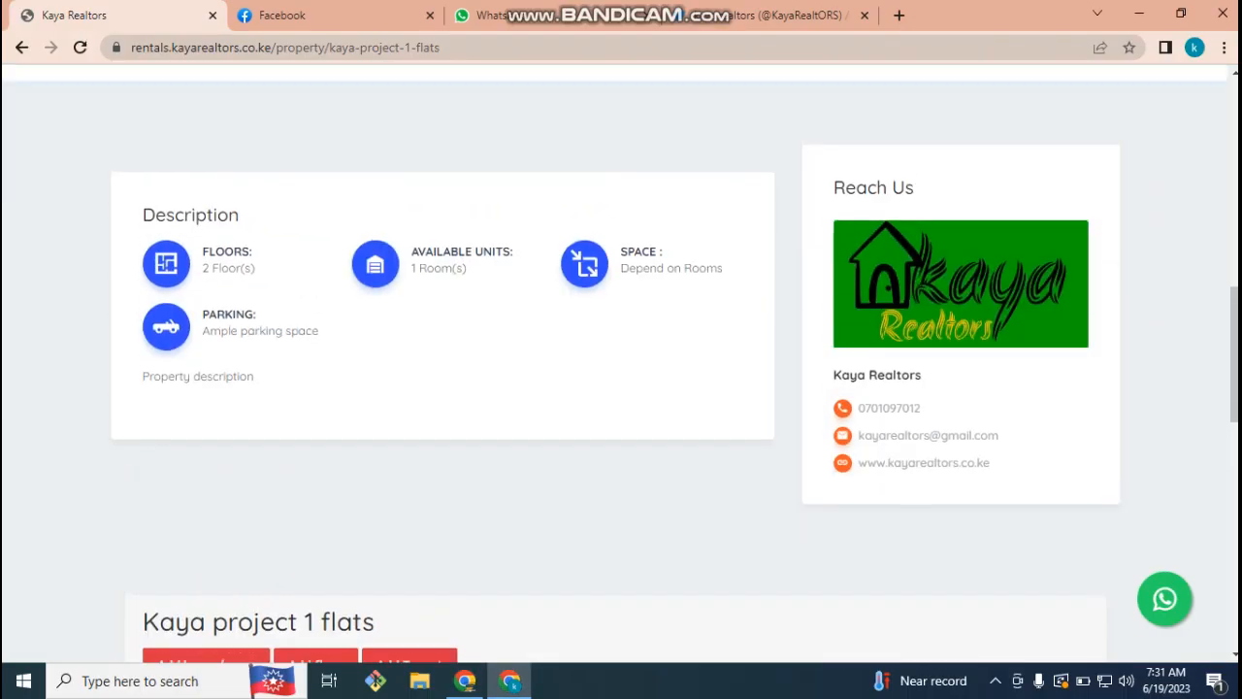
{"action": "scroll", "coordinate": [621, 362], "scroll_direction": "down", "scroll_amount": 8}
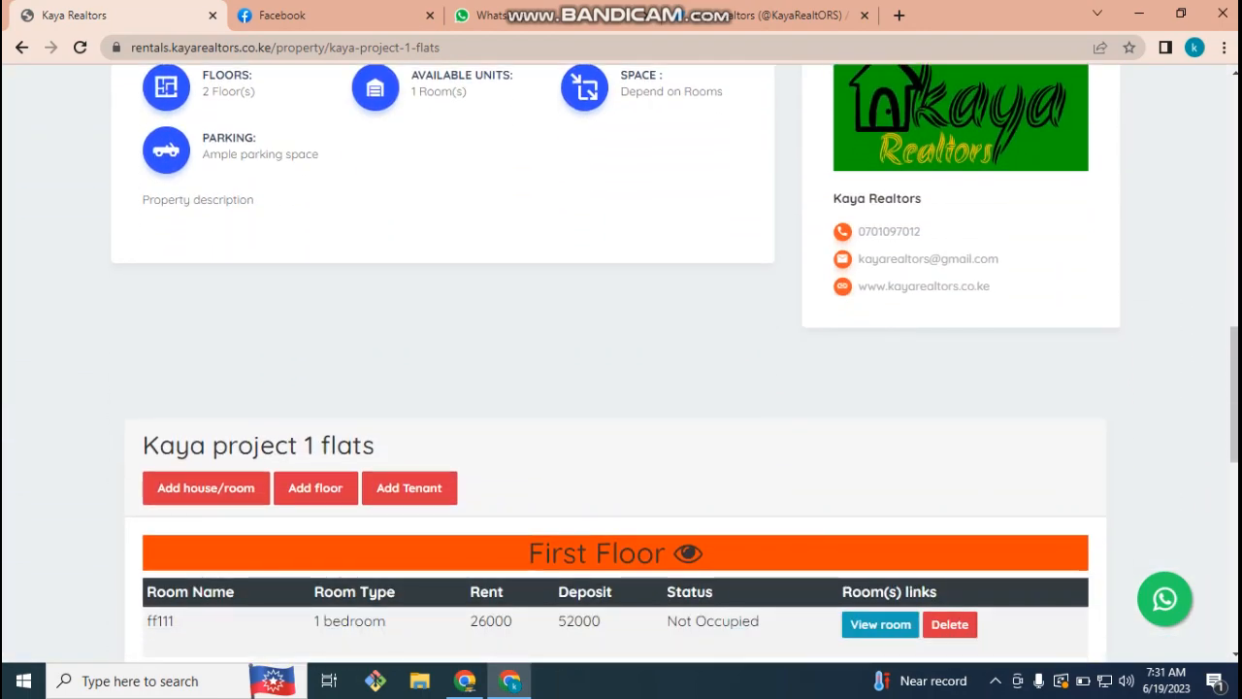
{"action": "scroll", "coordinate": [621, 362], "scroll_direction": "down", "scroll_amount": 2}
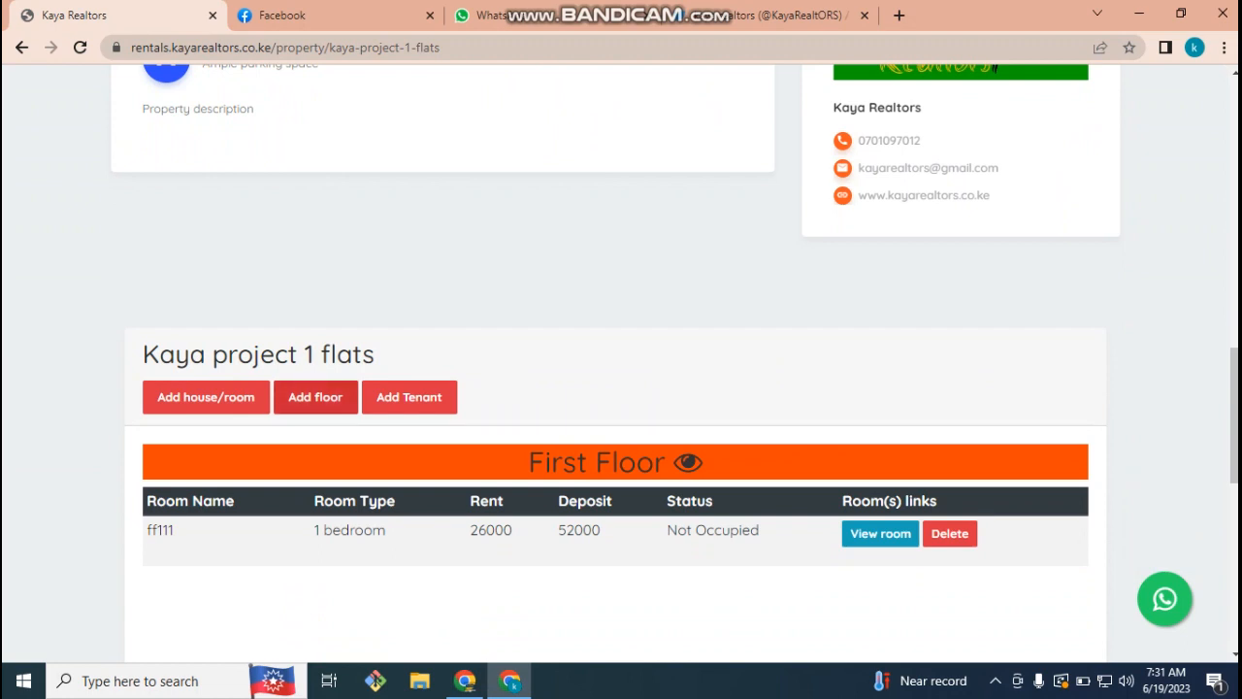
{"action": "left_click", "coordinate": [315, 397]}
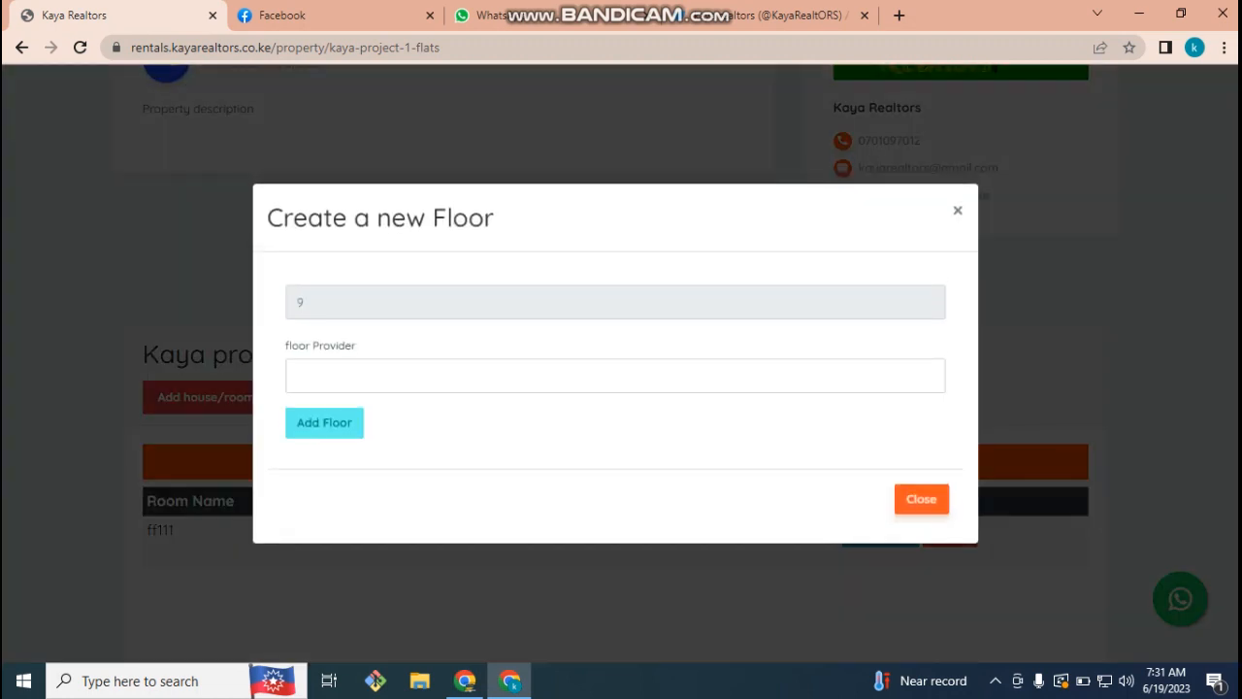
- Add a floor named Third floor to Kaya project 1 flats
{"action": "left_click", "coordinate": [958, 211]}
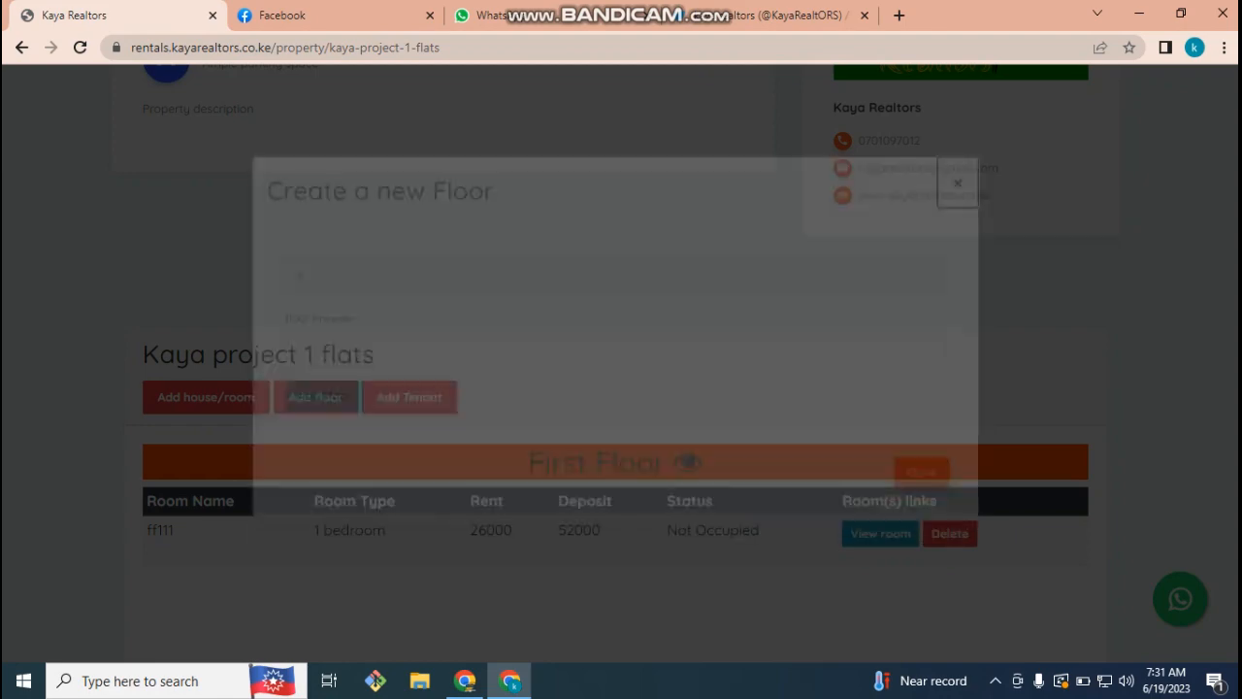
{"action": "scroll", "coordinate": [621, 362], "scroll_direction": "down", "scroll_amount": 5}
{"action": "scroll", "coordinate": [621, 362], "scroll_direction": "up", "scroll_amount": 2}
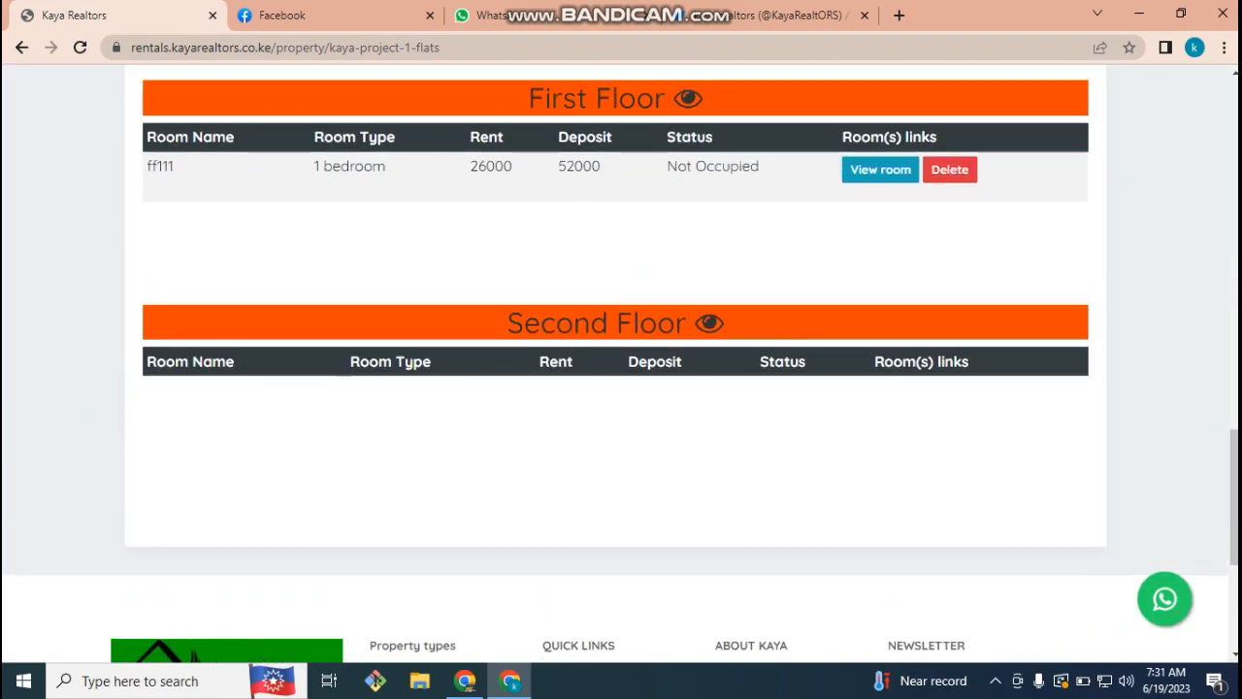
{"action": "scroll", "coordinate": [621, 362], "scroll_direction": "up", "scroll_amount": 8}
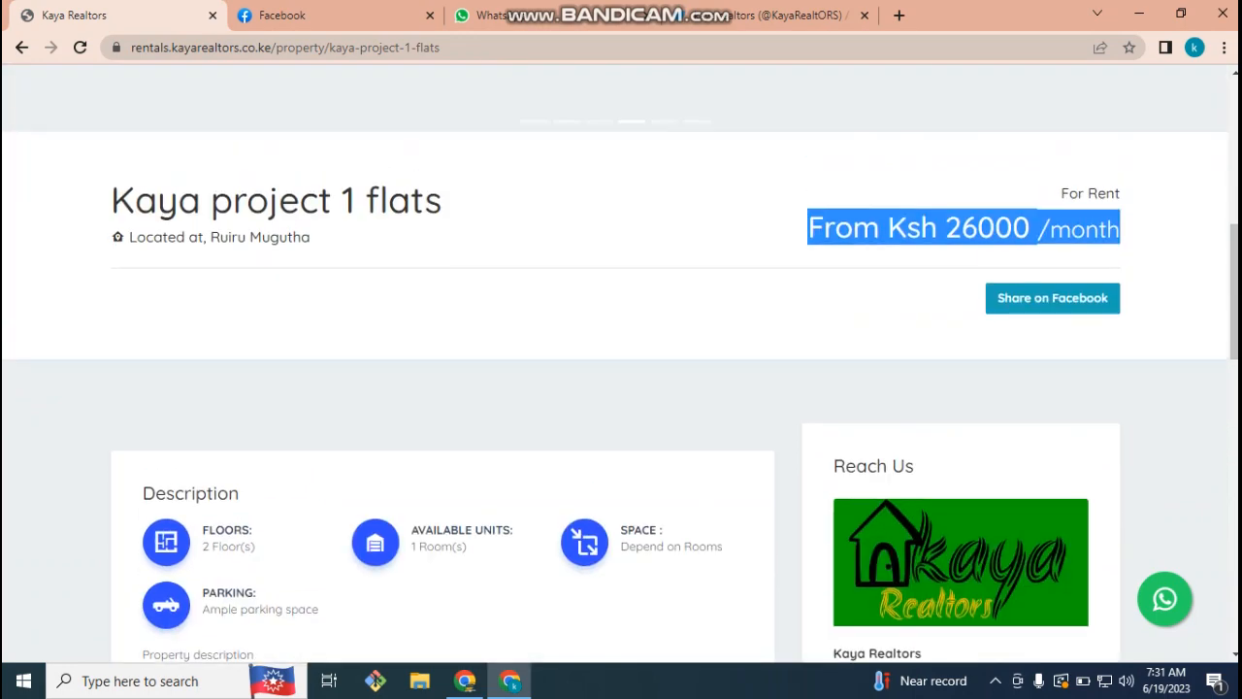
{"action": "scroll", "coordinate": [621, 362], "scroll_direction": "down", "scroll_amount": 6}
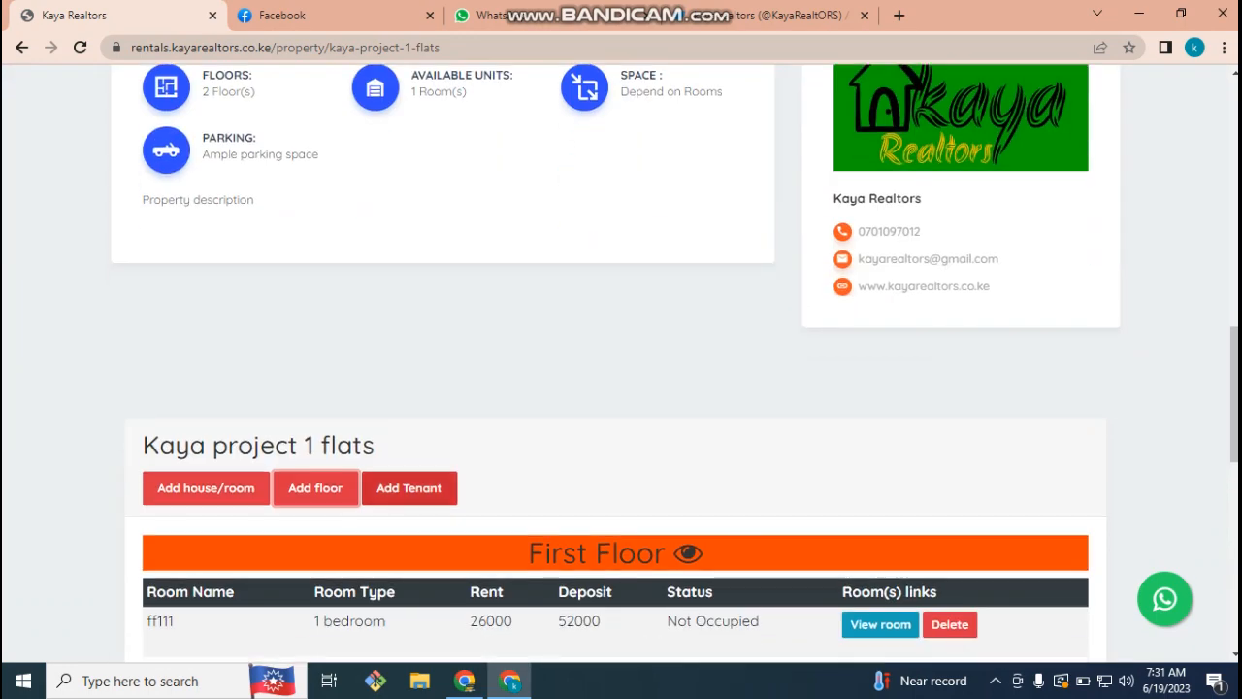
{"action": "left_click", "coordinate": [315, 487]}
{"action": "left_click", "coordinate": [393, 376]}
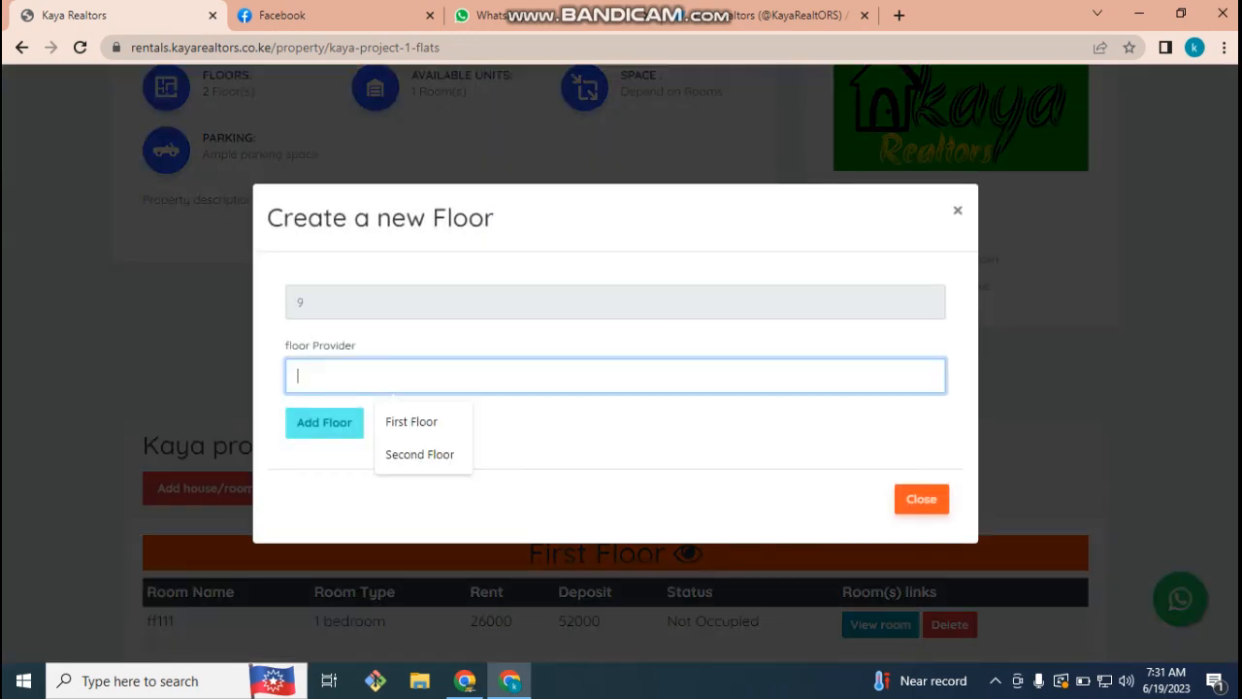
{"action": "type", "text": "1"}
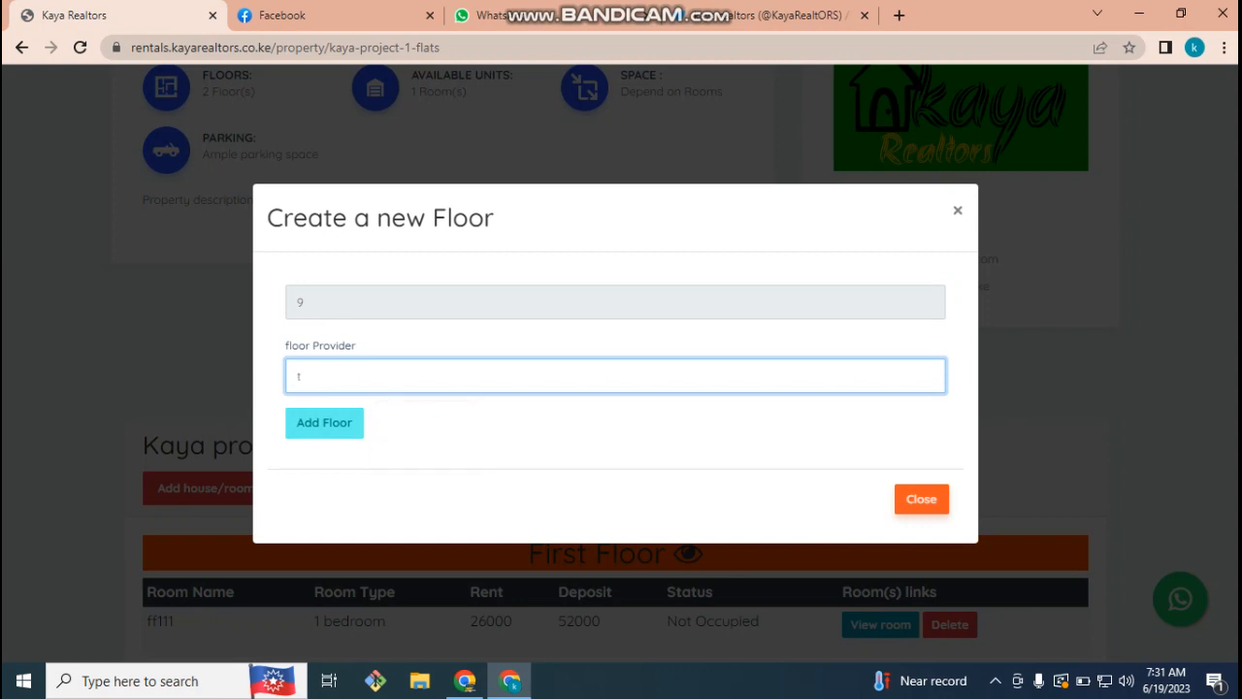
{"action": "type", "text": "Third floor"}
{"action": "left_click", "coordinate": [324, 423]}
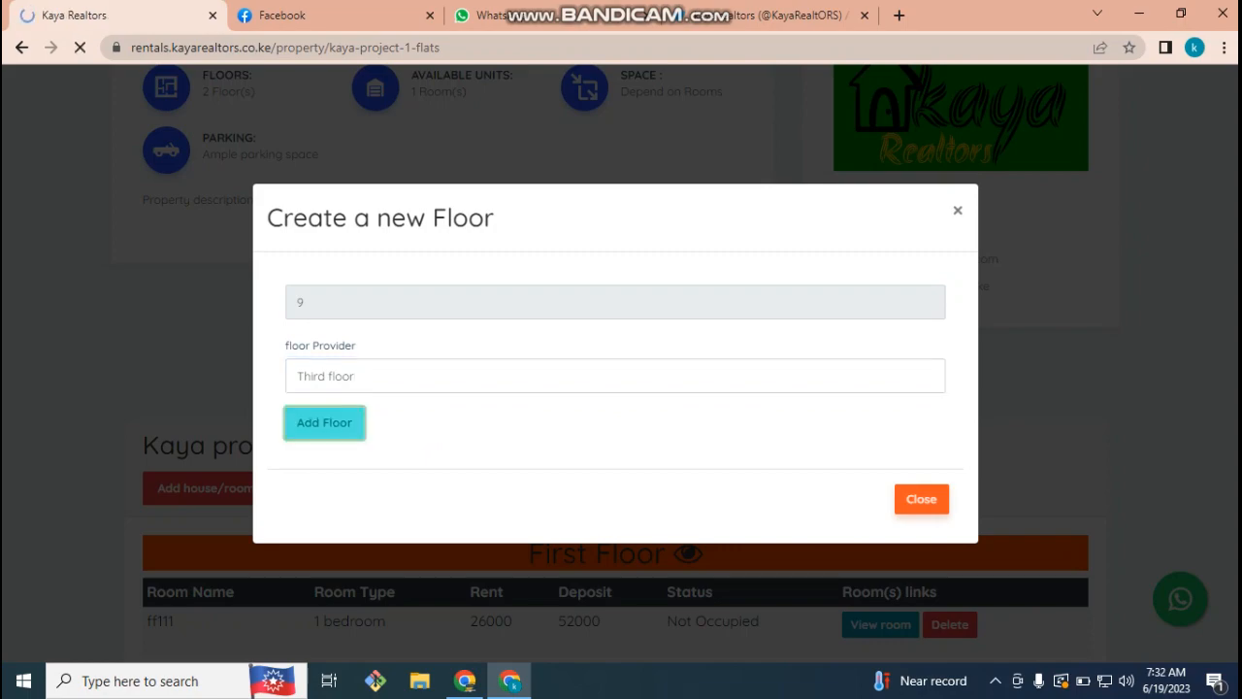
- Select room ff111 in the floor's room list, then begin creating a new room
{"action": "scroll", "coordinate": [708, 214], "scroll_direction": "down", "scroll_amount": 15}
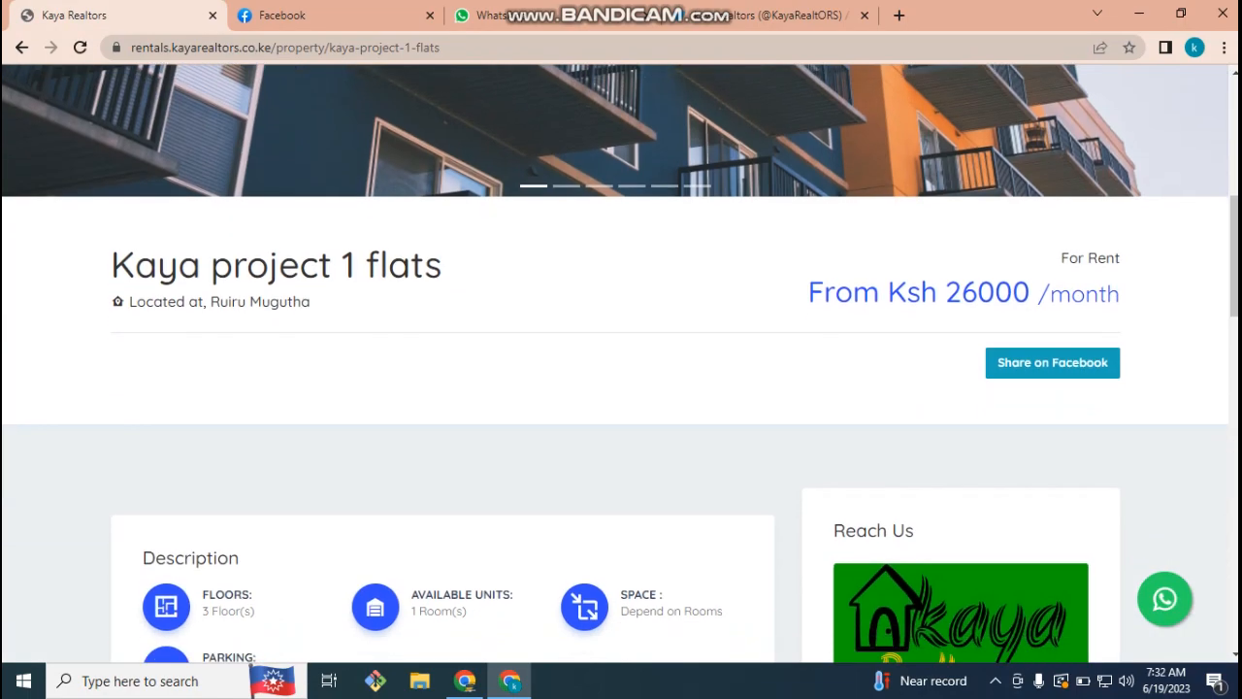
{"action": "scroll", "coordinate": [708, 213], "scroll_direction": "down", "scroll_amount": 1}
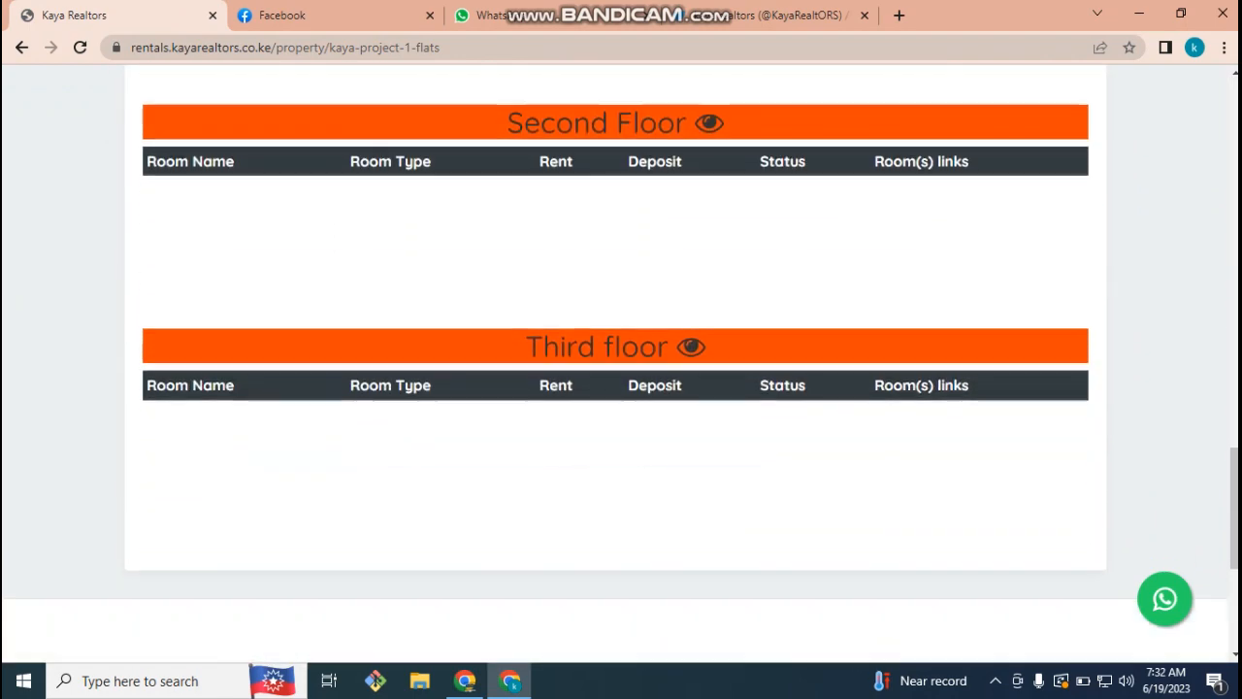
{"action": "scroll", "coordinate": [621, 350], "scroll_direction": "up", "scroll_amount": 8}
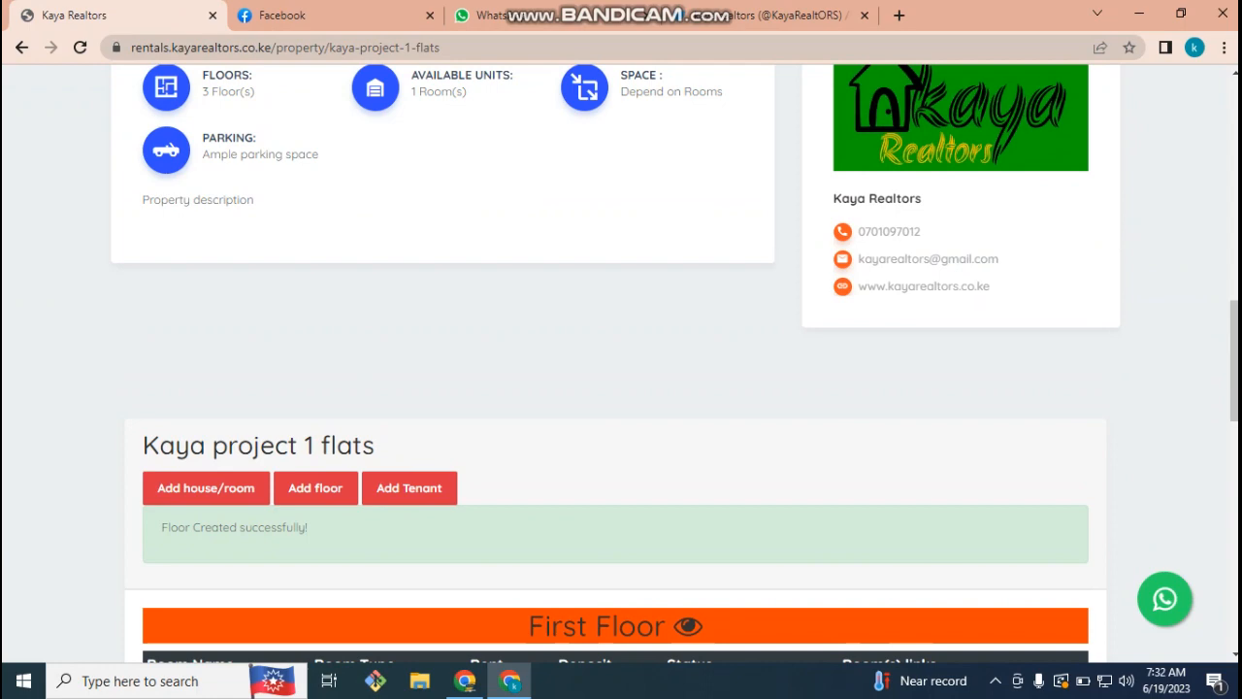
{"action": "scroll", "coordinate": [621, 349], "scroll_direction": "down", "scroll_amount": 12}
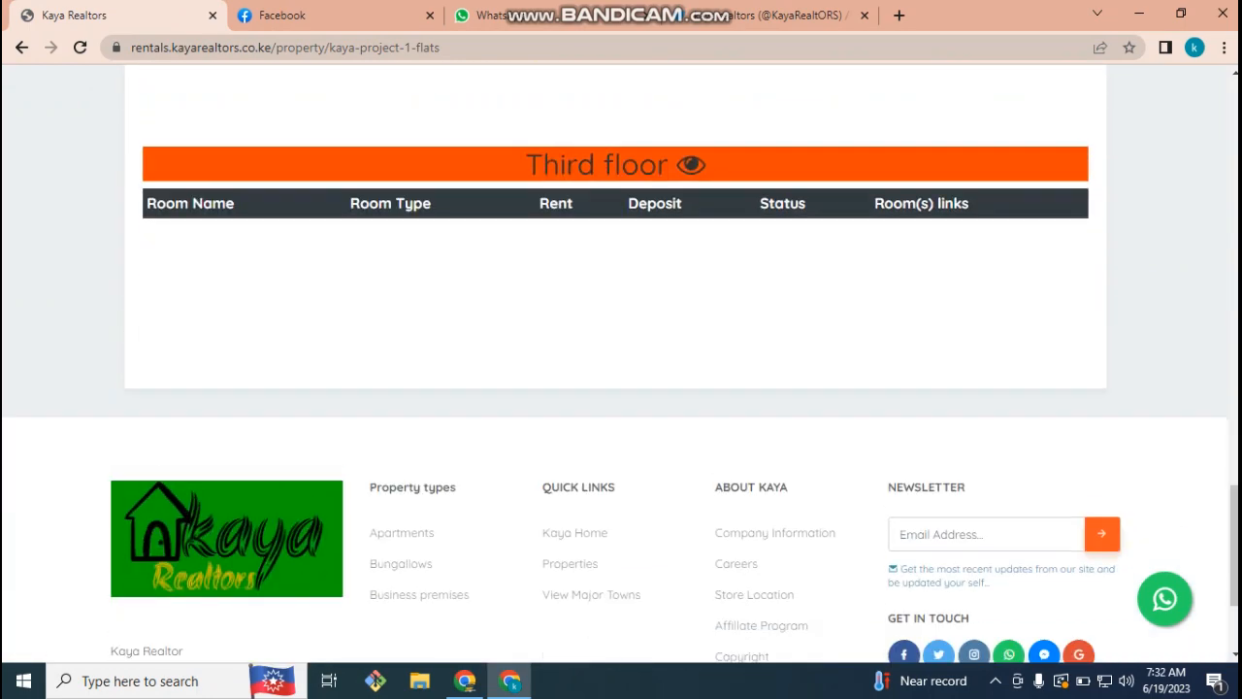
{"action": "scroll", "coordinate": [621, 349], "scroll_direction": "up", "scroll_amount": 10}
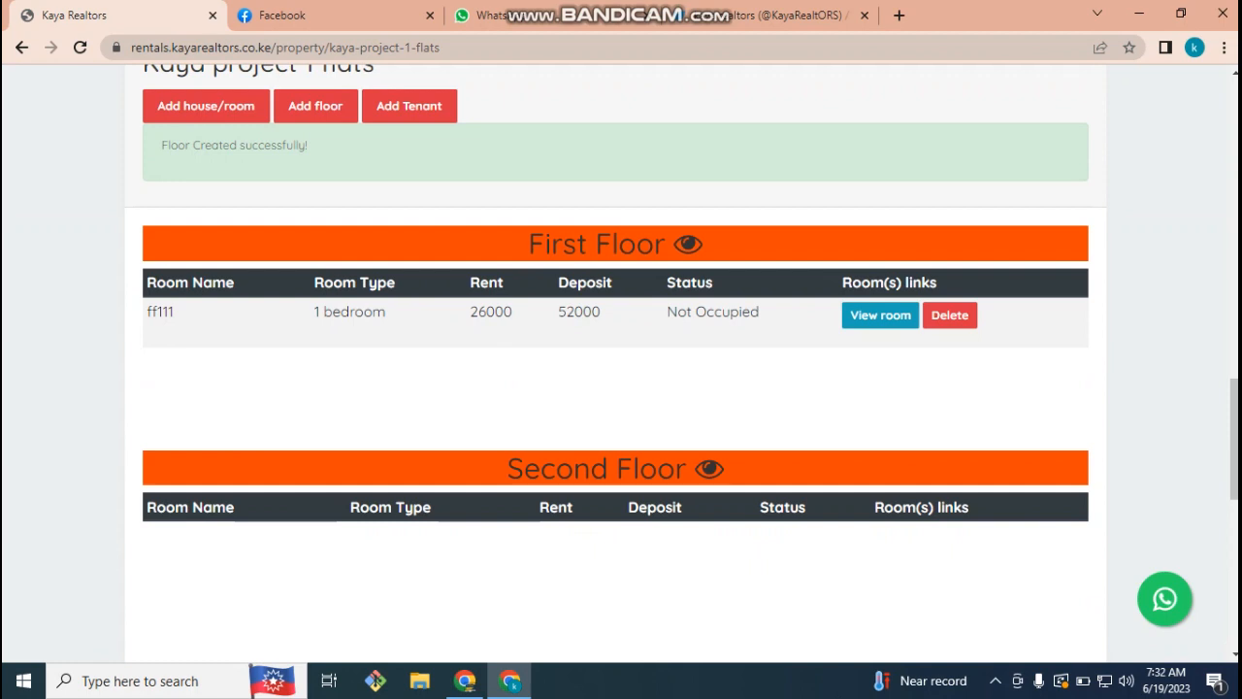
{"action": "double_click", "coordinate": [160, 312]}
{"action": "left_click_drag", "start_coordinate": [319, 312], "coordinate": [714, 312]}
{"action": "scroll", "coordinate": [714, 312], "scroll_direction": "up", "scroll_amount": 2}
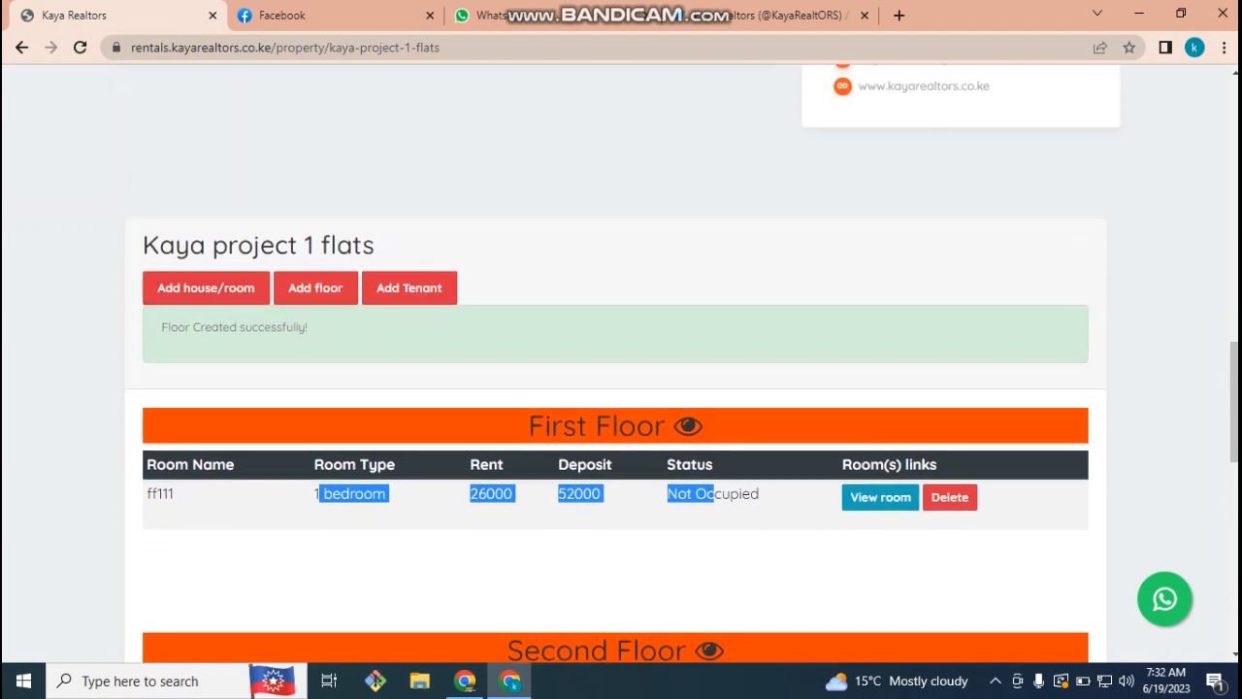
{"action": "left_click", "coordinate": [206, 287]}
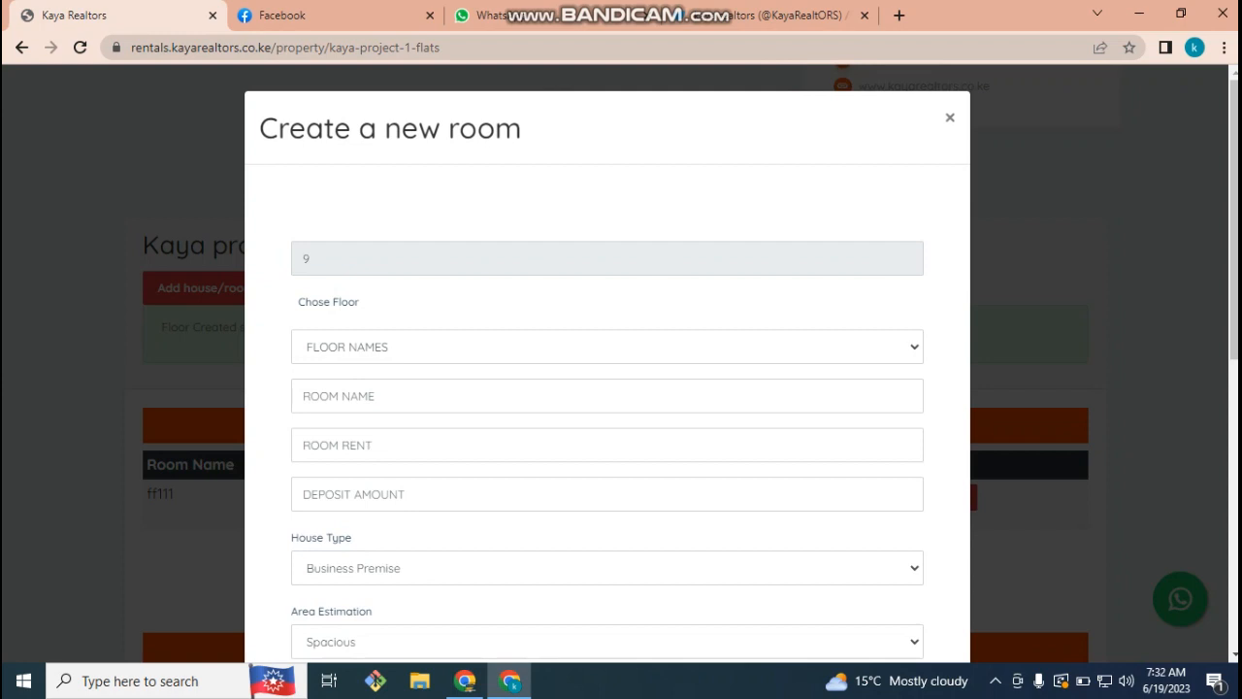
- Create room ff112 on First Floor with rent 13500 and deposit 27000
{"action": "left_click", "coordinate": [607, 347]}
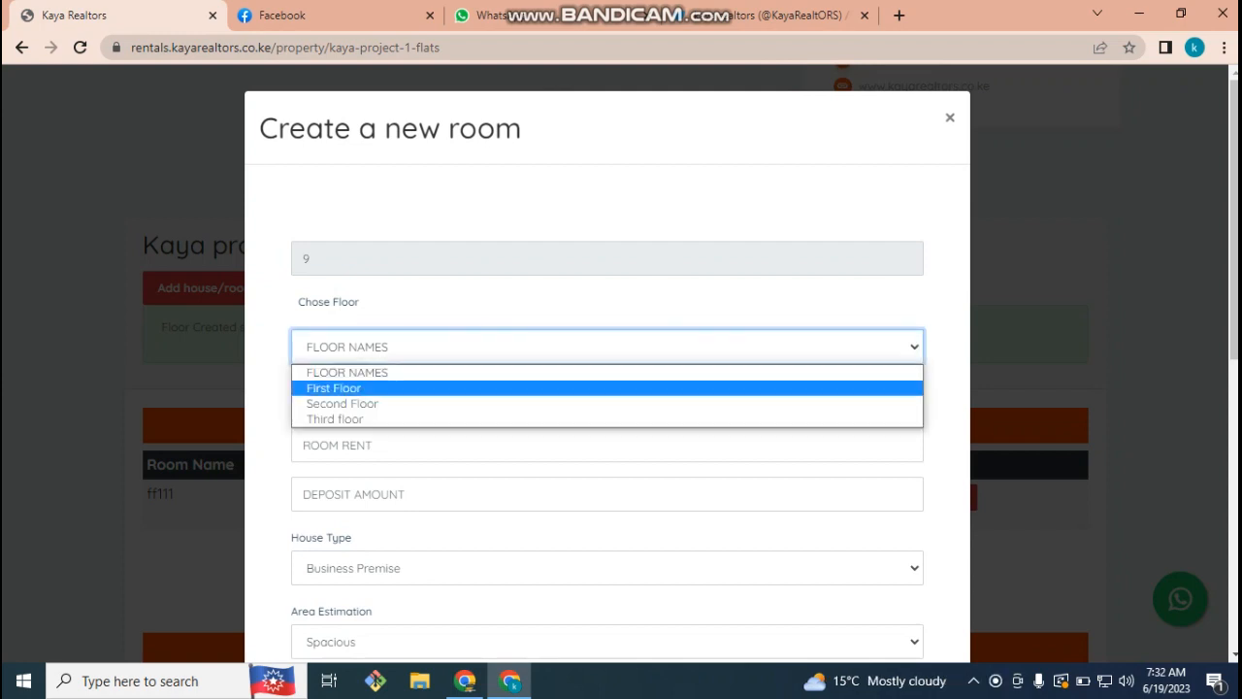
{"action": "left_click", "coordinate": [436, 388]}
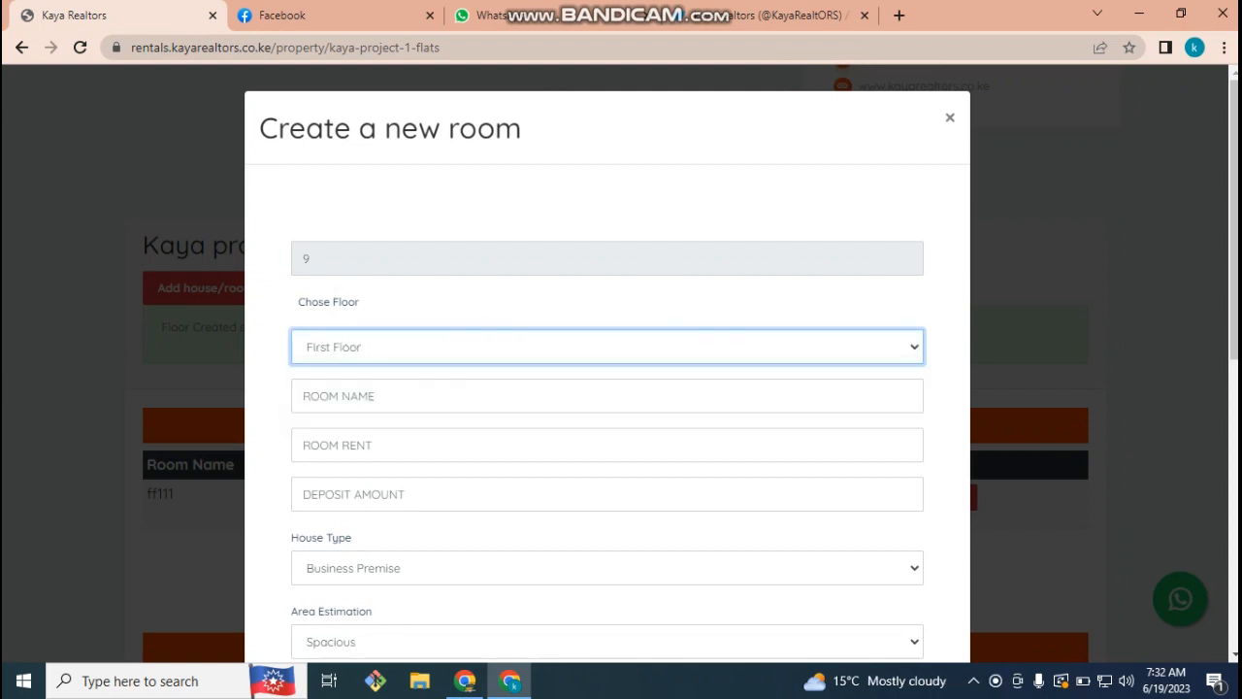
{"action": "left_click", "coordinate": [437, 396]}
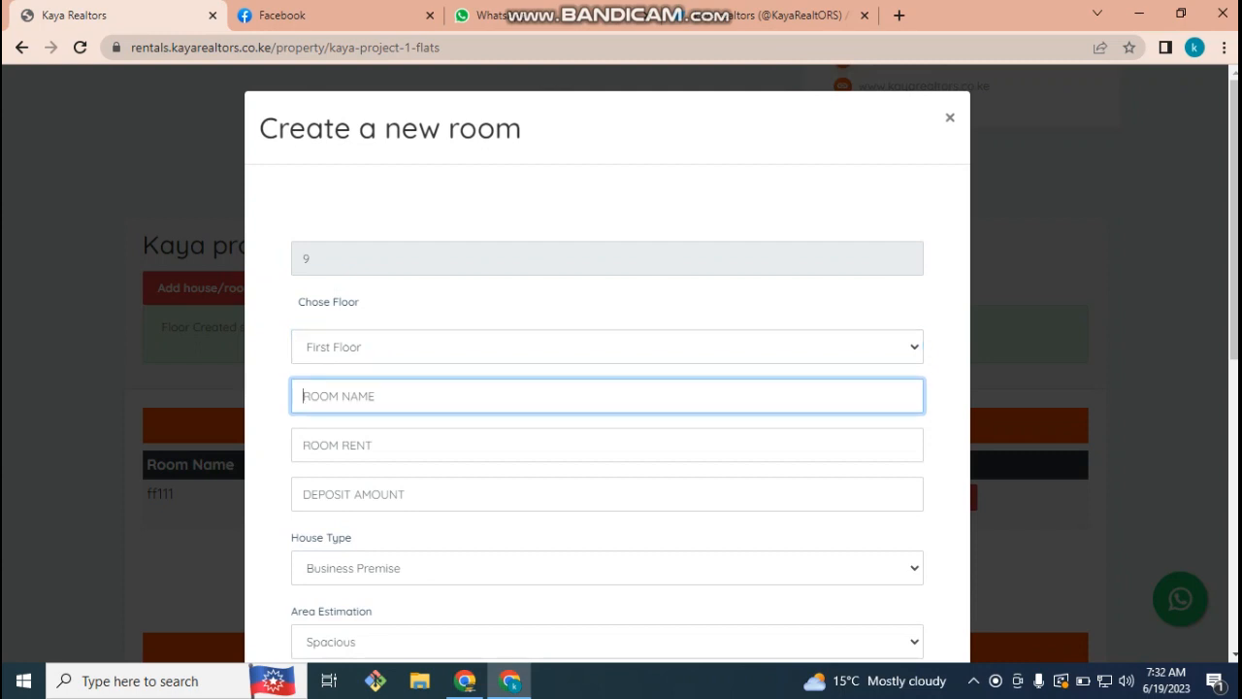
{"action": "type", "text": "ff112"}
{"action": "left_click", "coordinate": [436, 445]}
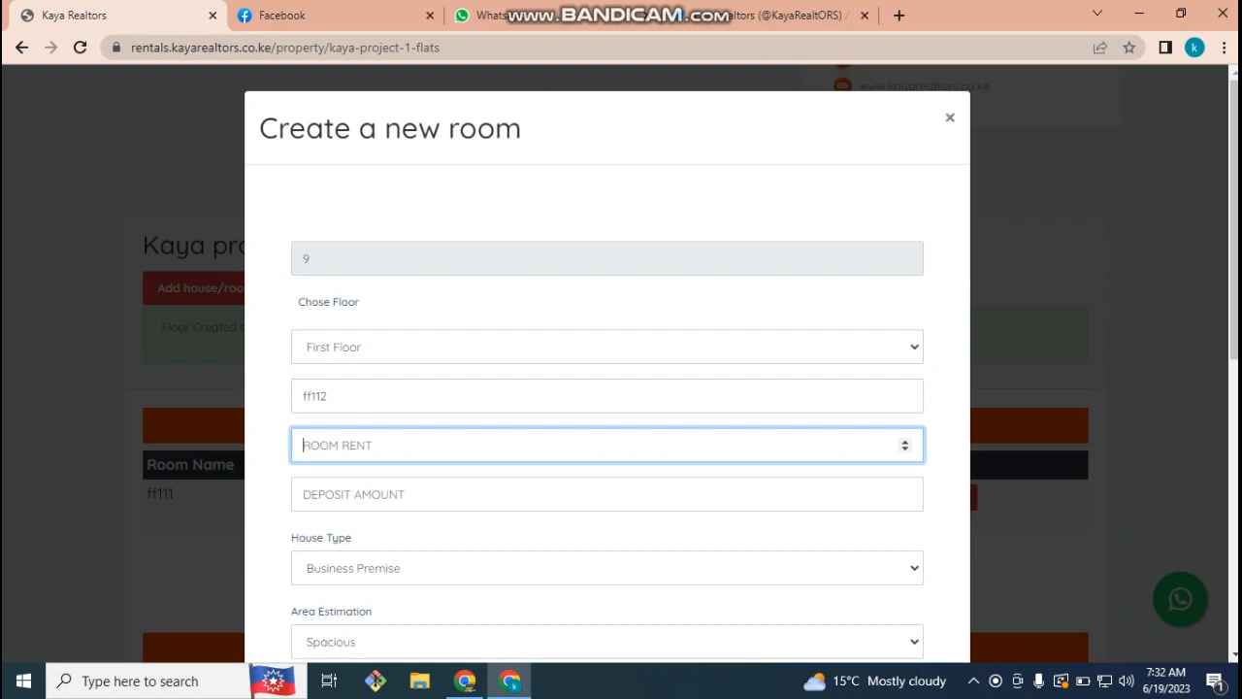
{"action": "type", "text": "13500"}
{"action": "key", "text": "Tab"}
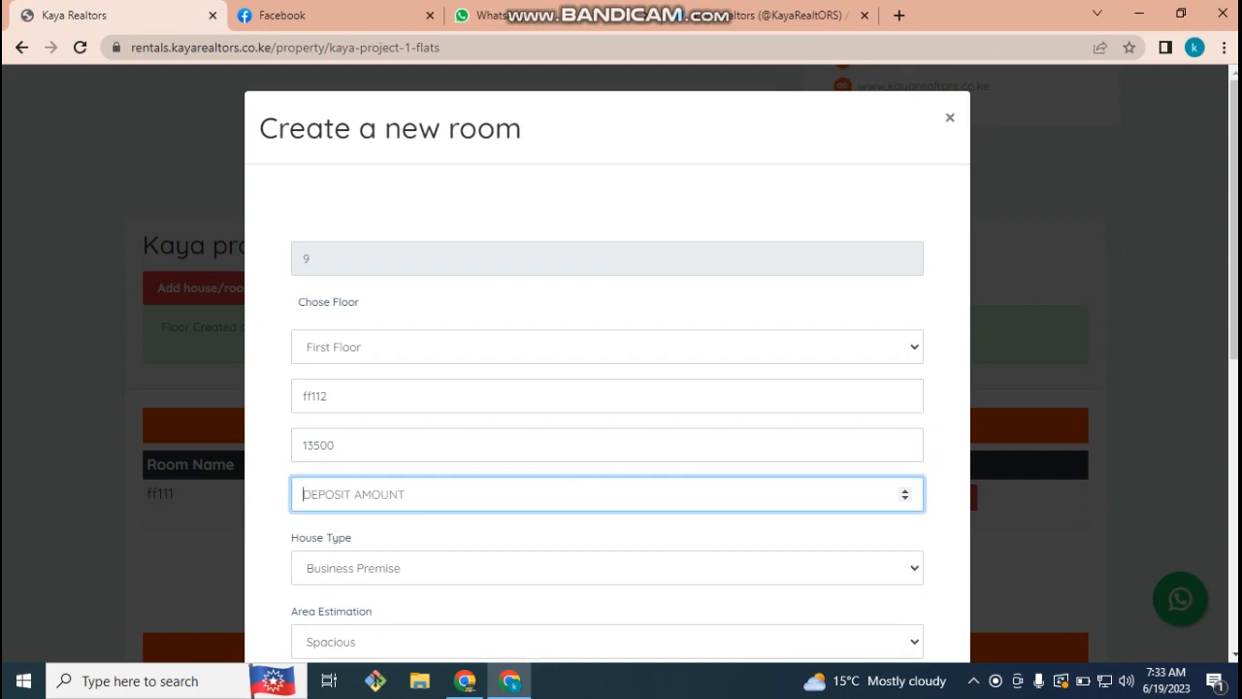
{"action": "type", "text": "27000"}
- Set the house type to 1 bedroom and the area estimation to Spacious
{"action": "scroll", "coordinate": [607, 388], "scroll_direction": "down", "scroll_amount": 3}
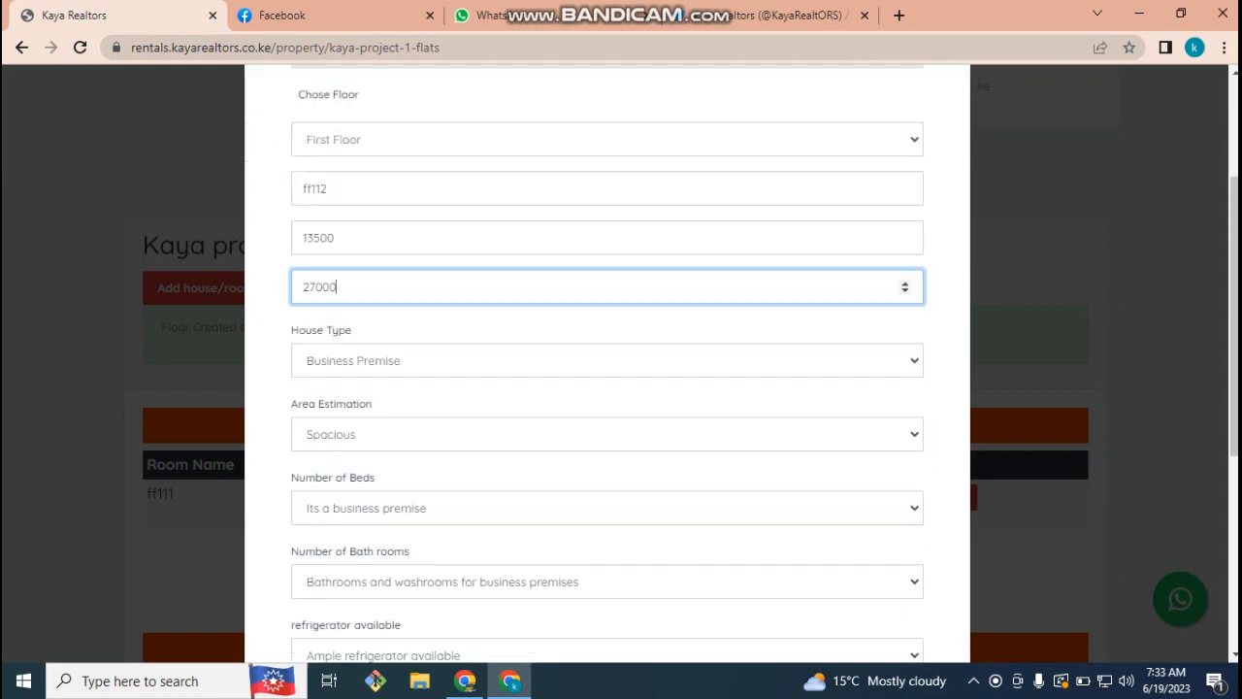
{"action": "left_click", "coordinate": [608, 295]}
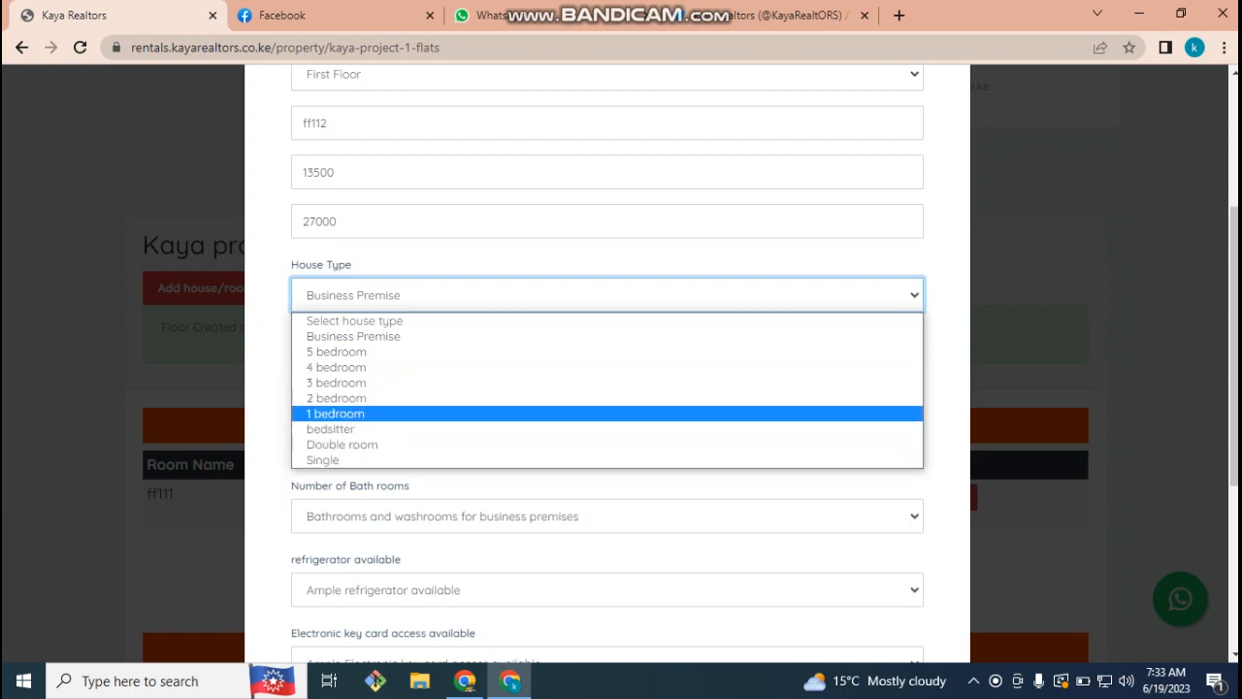
{"action": "left_click", "coordinate": [336, 414]}
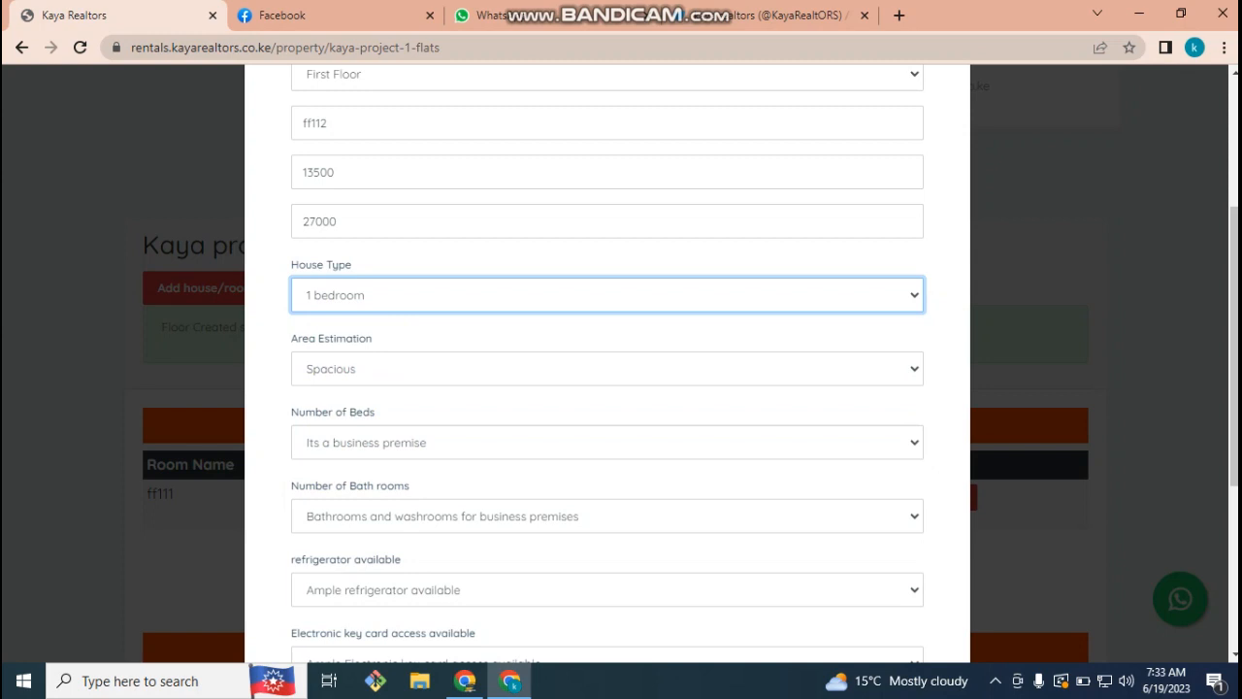
{"action": "left_click", "coordinate": [607, 369]}
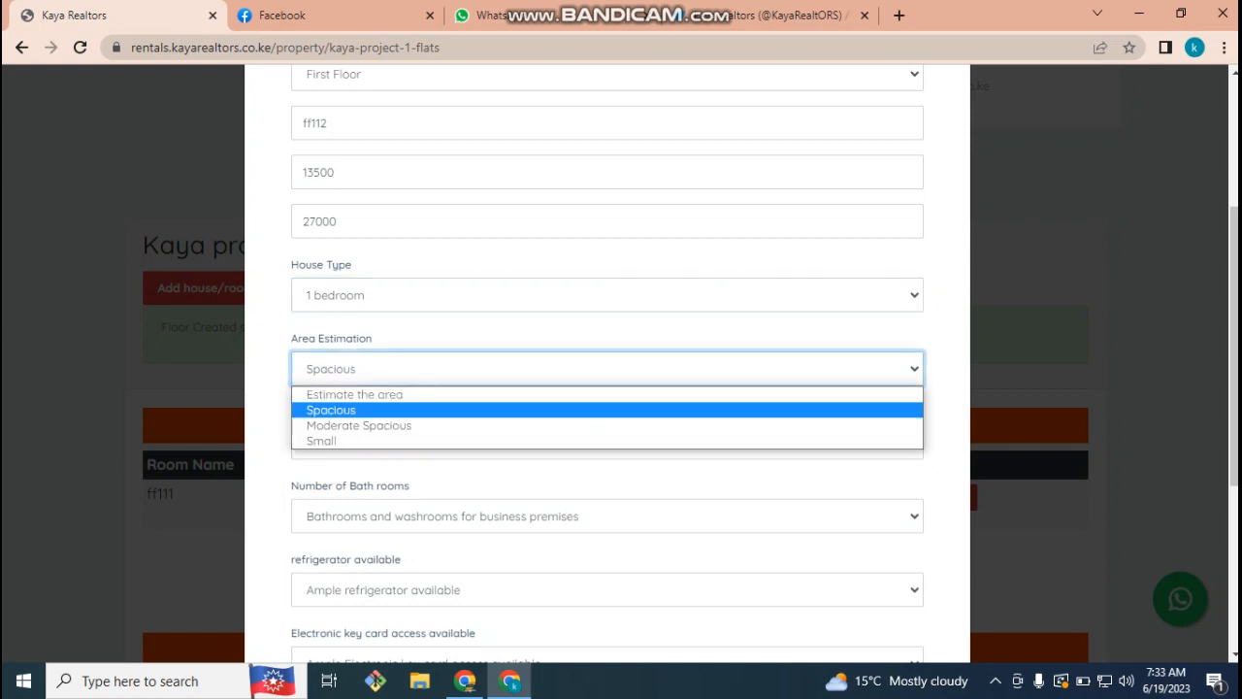
{"action": "key", "text": "Down"}
{"action": "key", "text": "Down"}
{"action": "key", "text": "Up"}
{"action": "key", "text": "Up"}
{"action": "key", "text": "Down"}
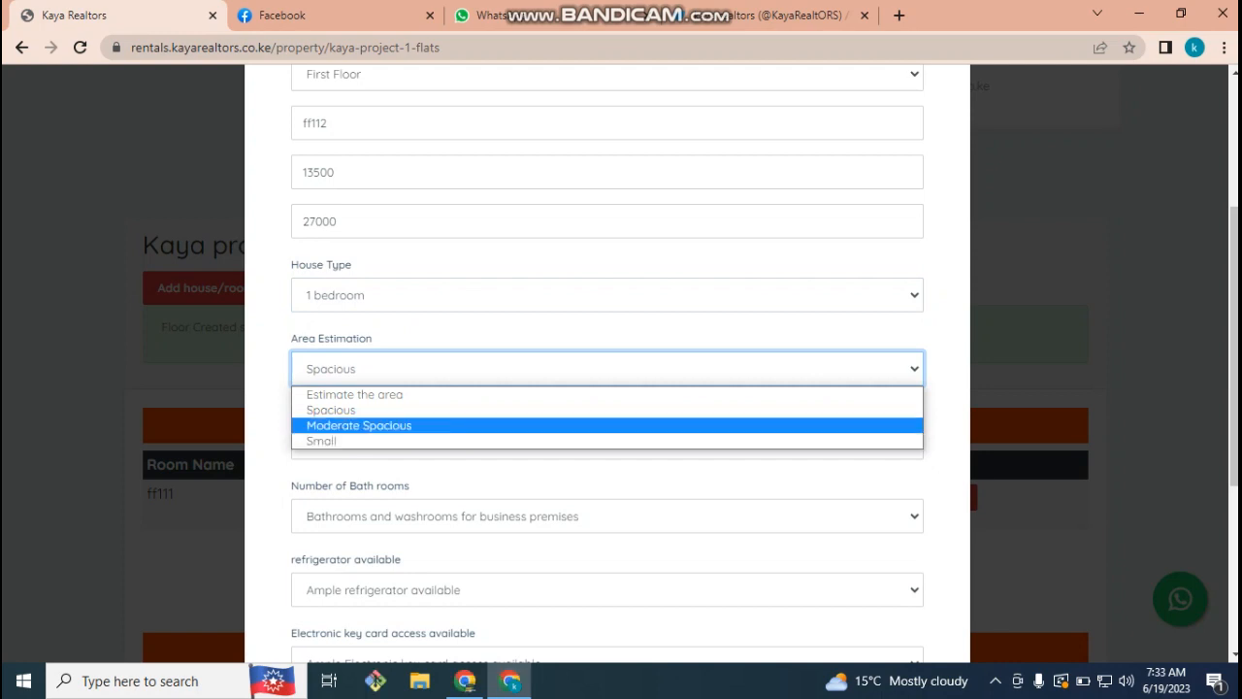
{"action": "left_click", "coordinate": [352, 410]}
- Set the room to 2 beds and 2 bathrooms
{"action": "scroll", "coordinate": [352, 410], "scroll_direction": "down", "scroll_amount": 1}
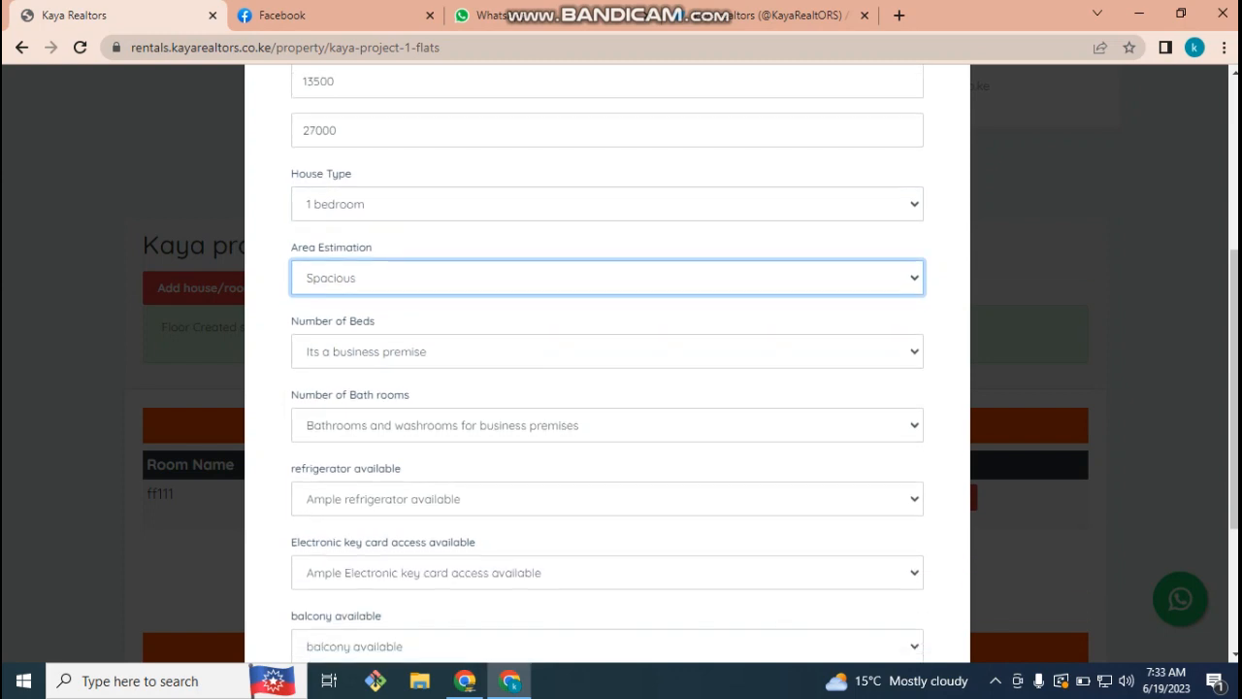
{"action": "left_click", "coordinate": [607, 351]}
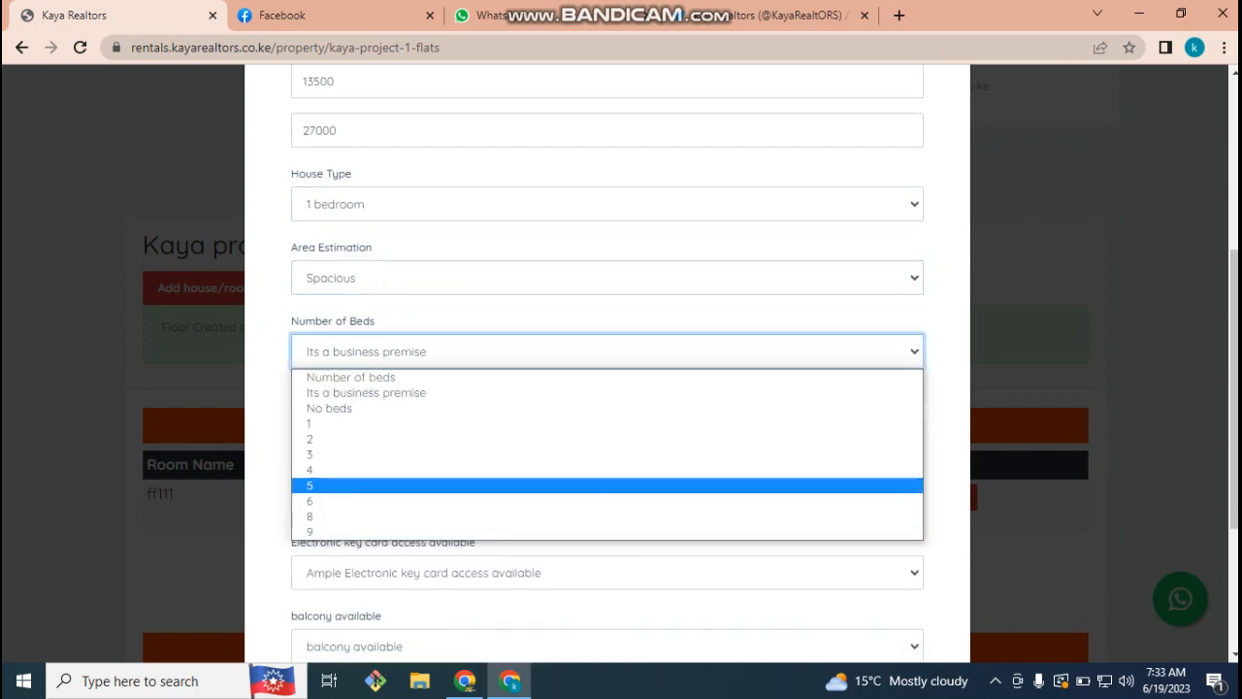
{"action": "left_click", "coordinate": [607, 439]}
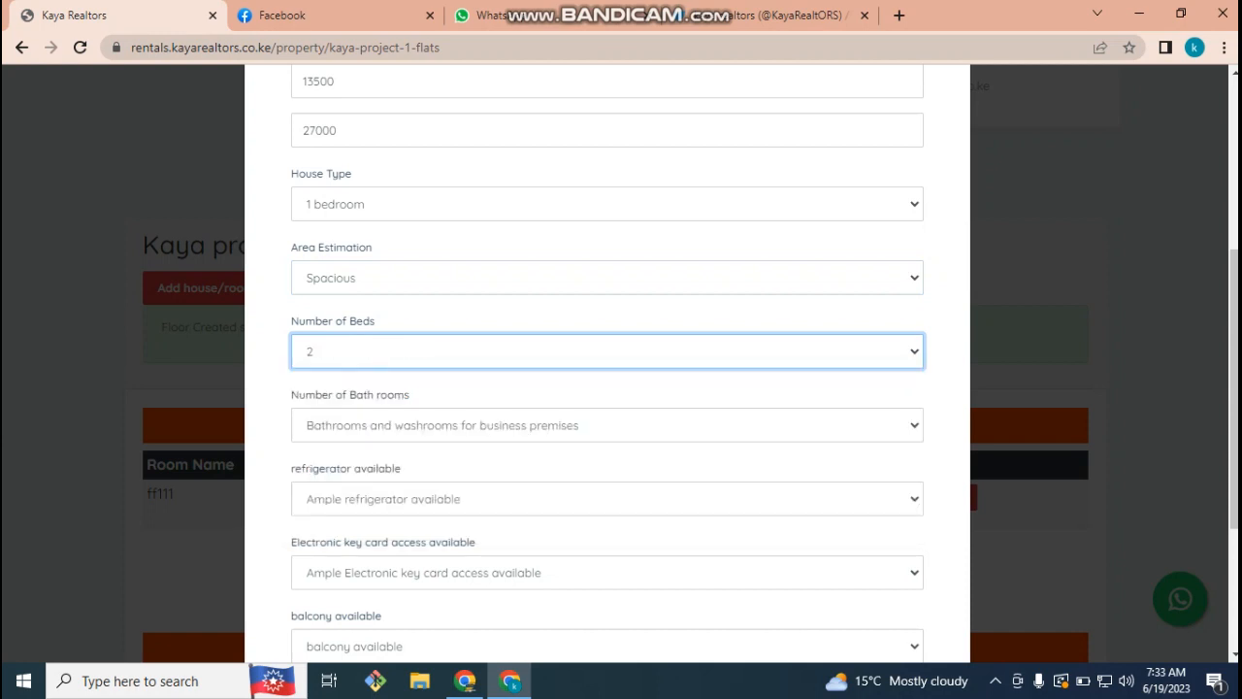
{"action": "left_click", "coordinate": [607, 425]}
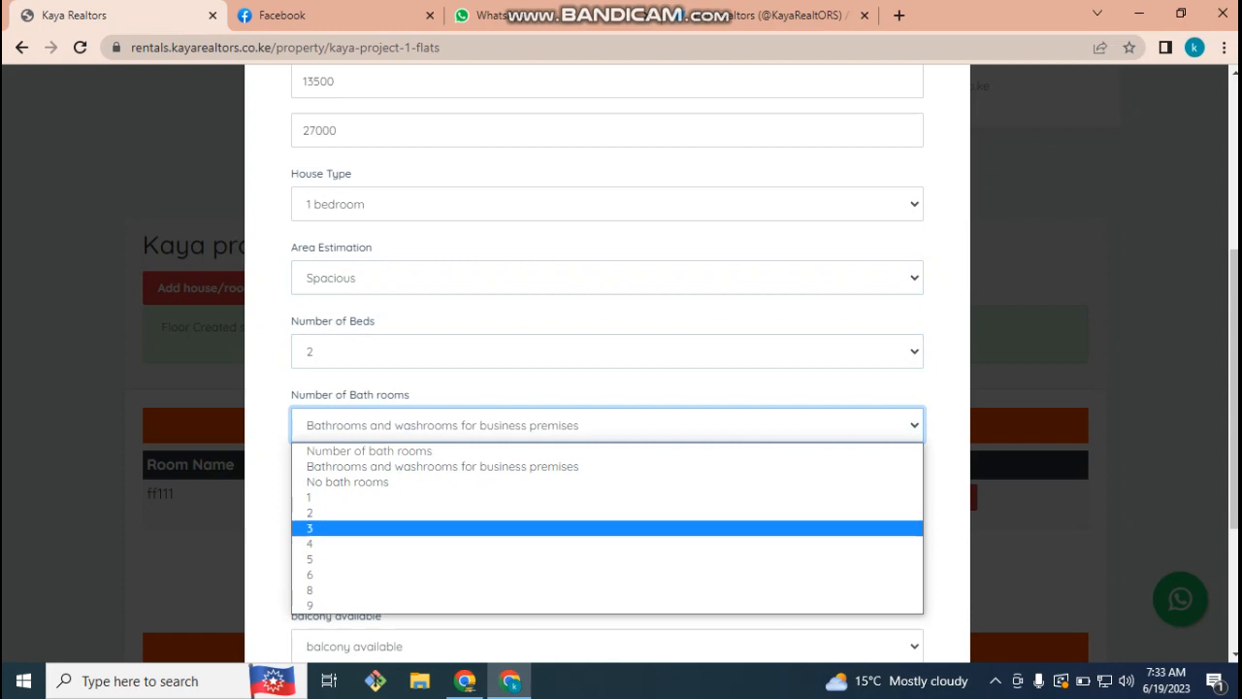
{"action": "left_click", "coordinate": [608, 512]}
- Mark a refrigerator and a balcony as available, with no key card access
{"action": "scroll", "coordinate": [607, 359], "scroll_direction": "down", "scroll_amount": 1}
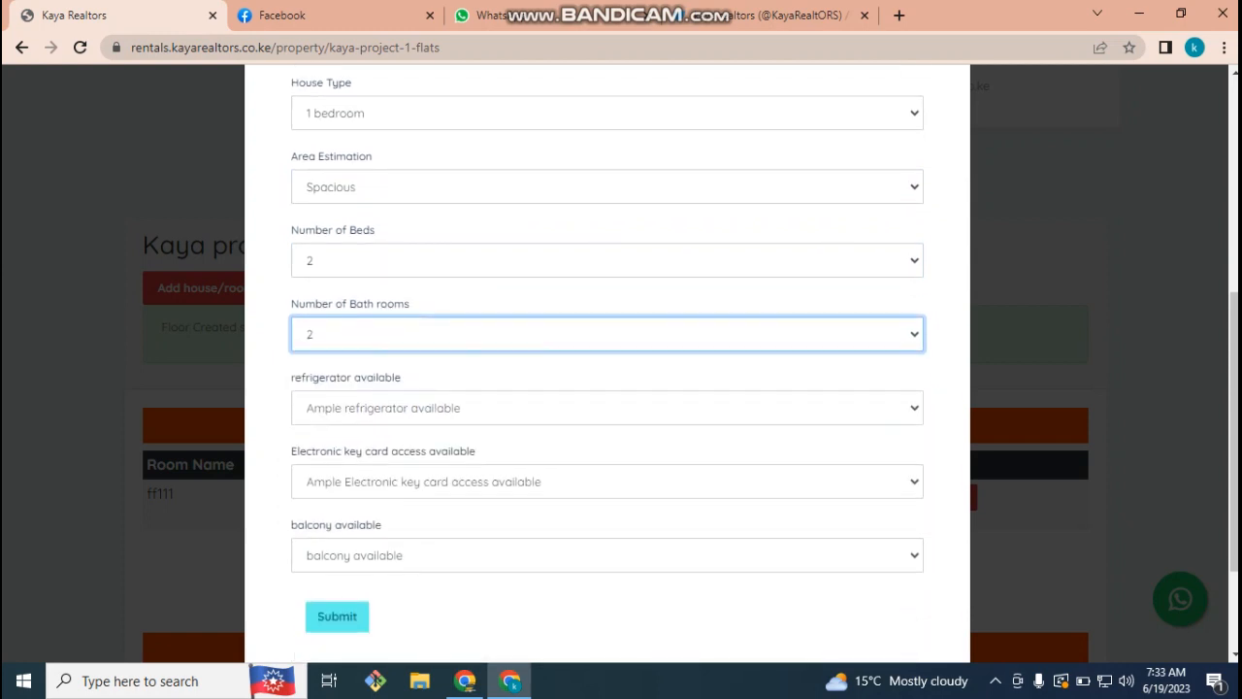
{"action": "left_click_drag", "start_coordinate": [291, 378], "coordinate": [400, 377]}
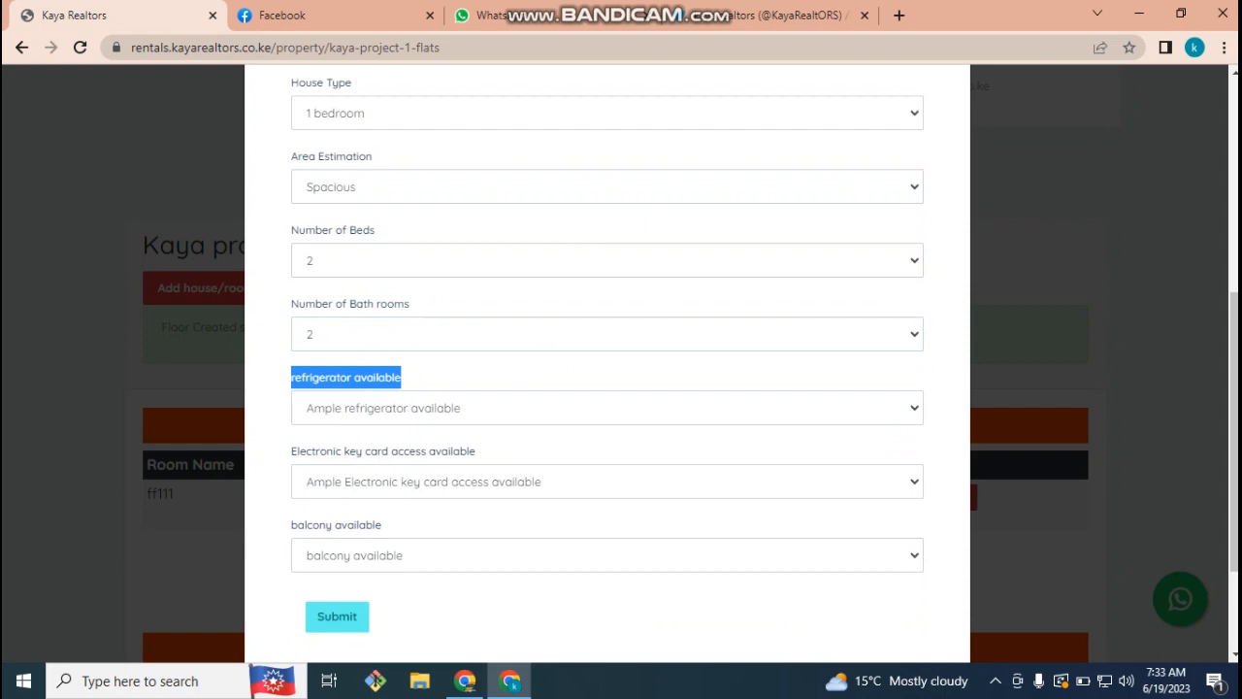
{"action": "left_click", "coordinate": [607, 408]}
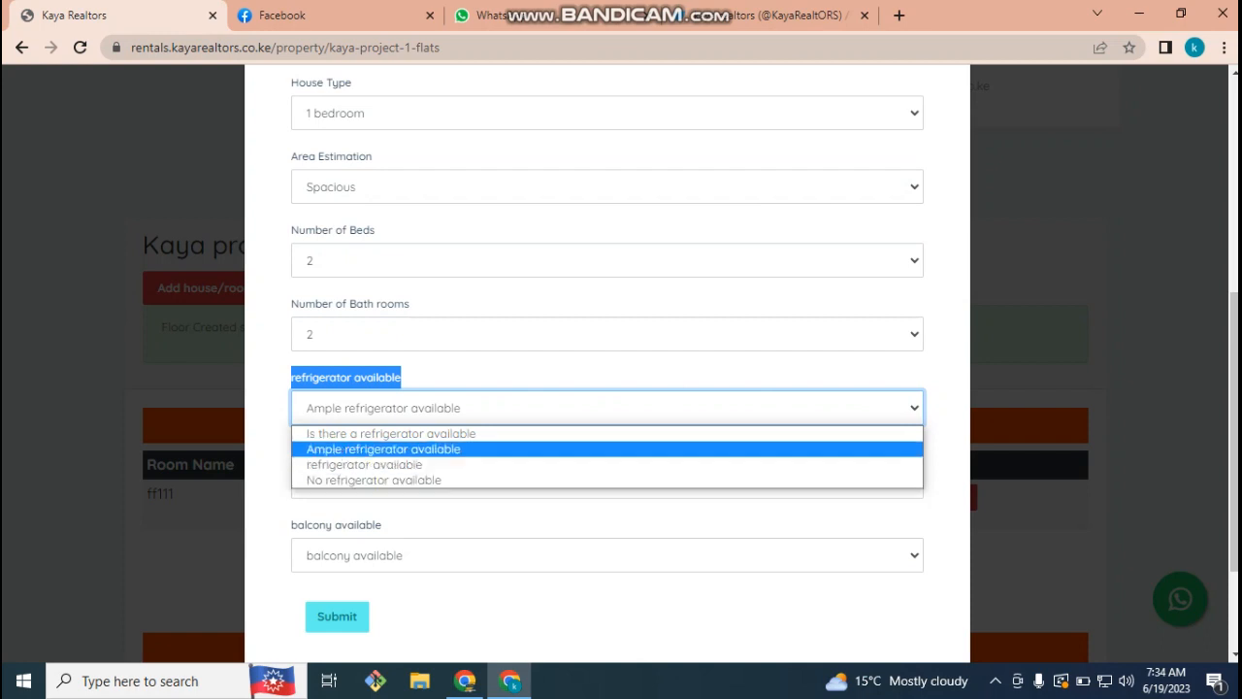
{"action": "left_click", "coordinate": [388, 464]}
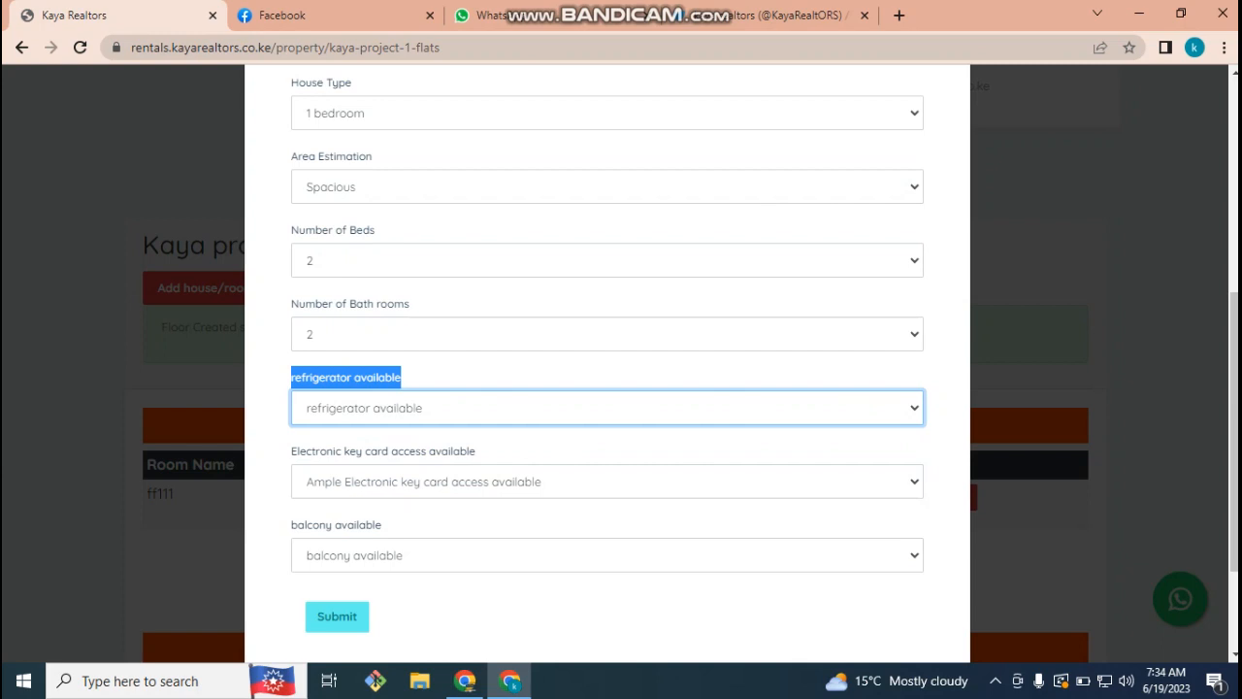
{"action": "left_click_drag", "start_coordinate": [291, 451], "coordinate": [378, 451]}
{"action": "left_click_drag", "start_coordinate": [476, 451], "coordinate": [459, 452]}
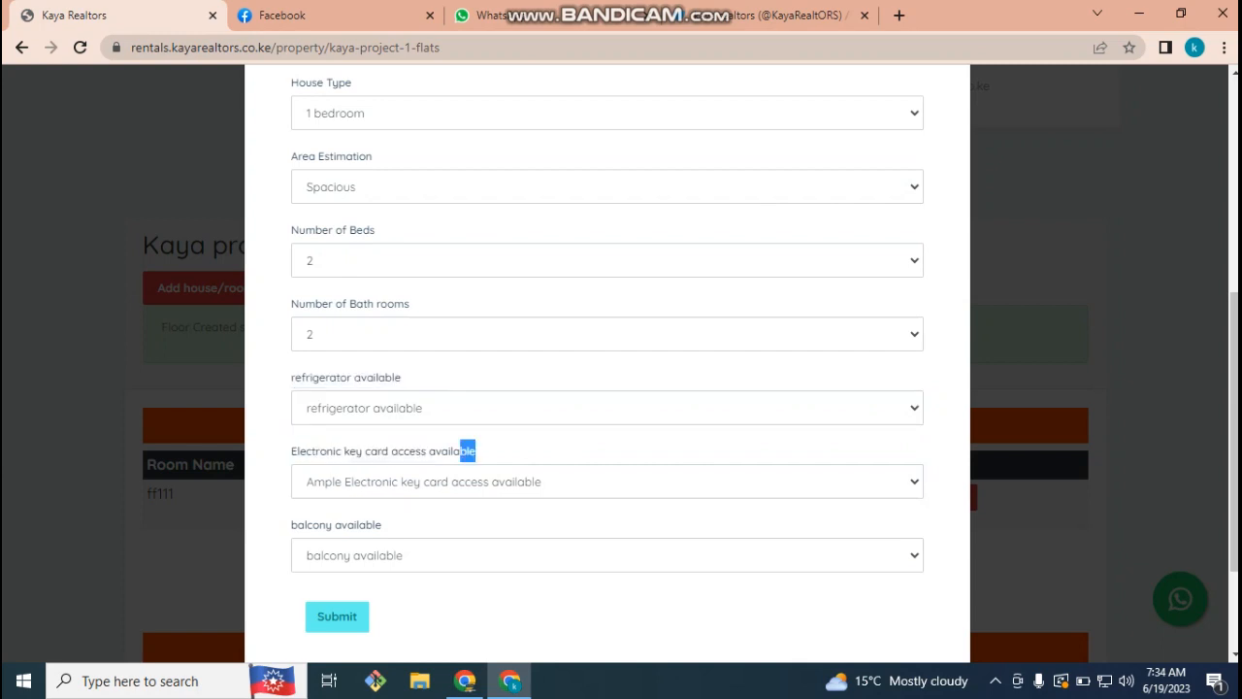
{"action": "left_click", "coordinate": [465, 481]}
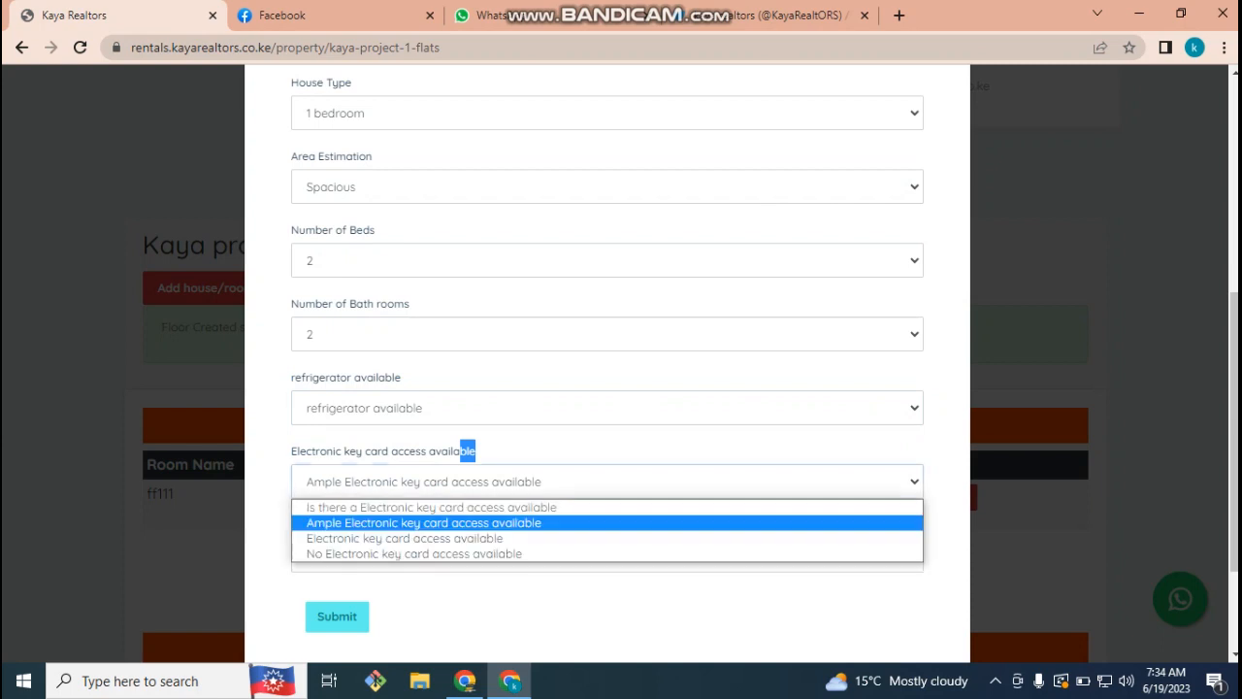
{"action": "left_click", "coordinate": [413, 553]}
{"action": "left_click", "coordinate": [413, 555]}
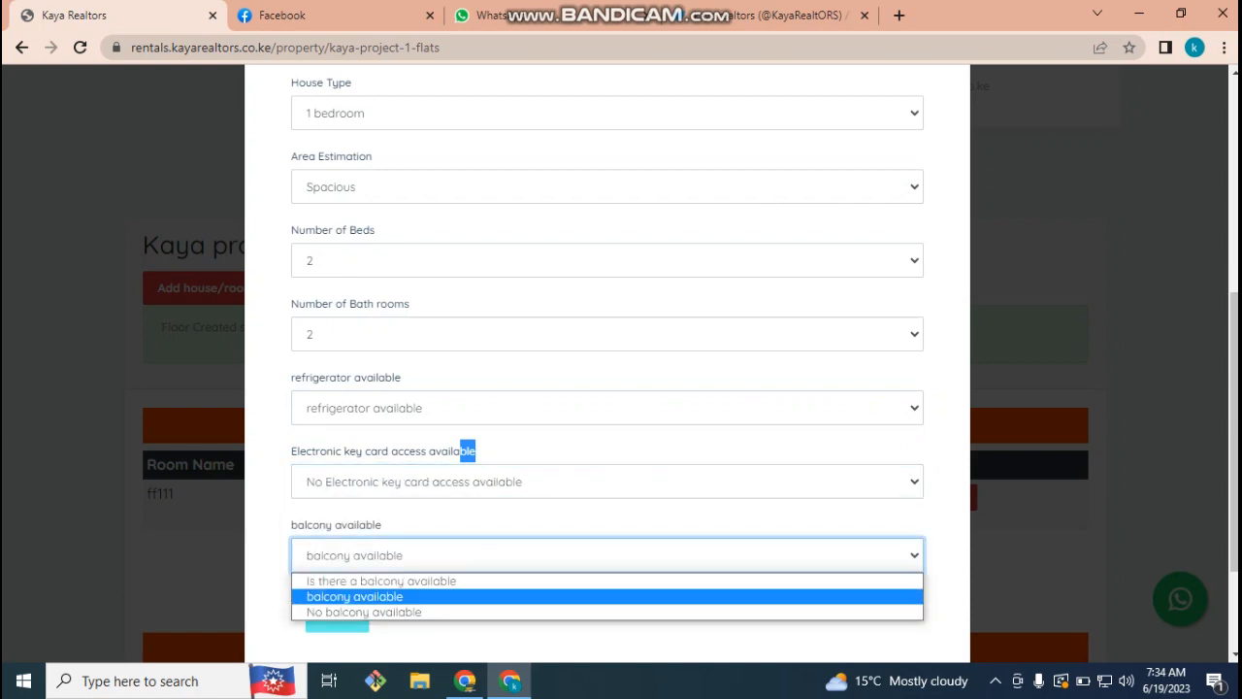
{"action": "left_click", "coordinate": [505, 633]}
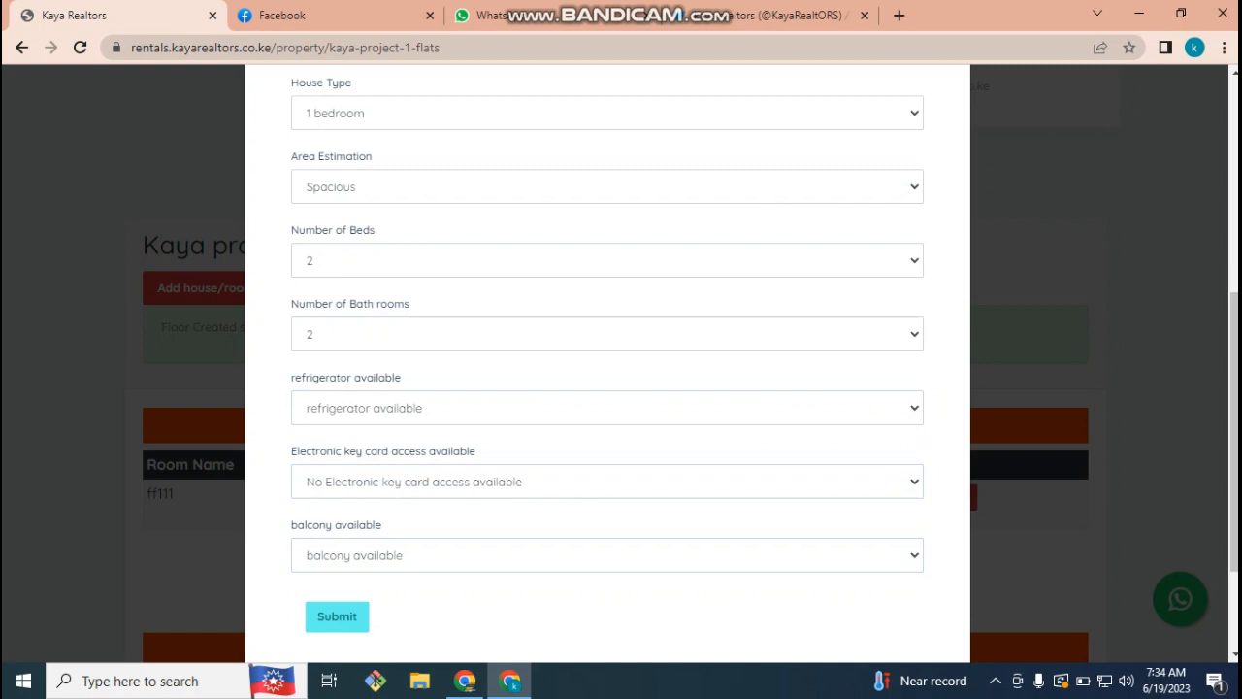
{"action": "left_click", "coordinate": [607, 554]}
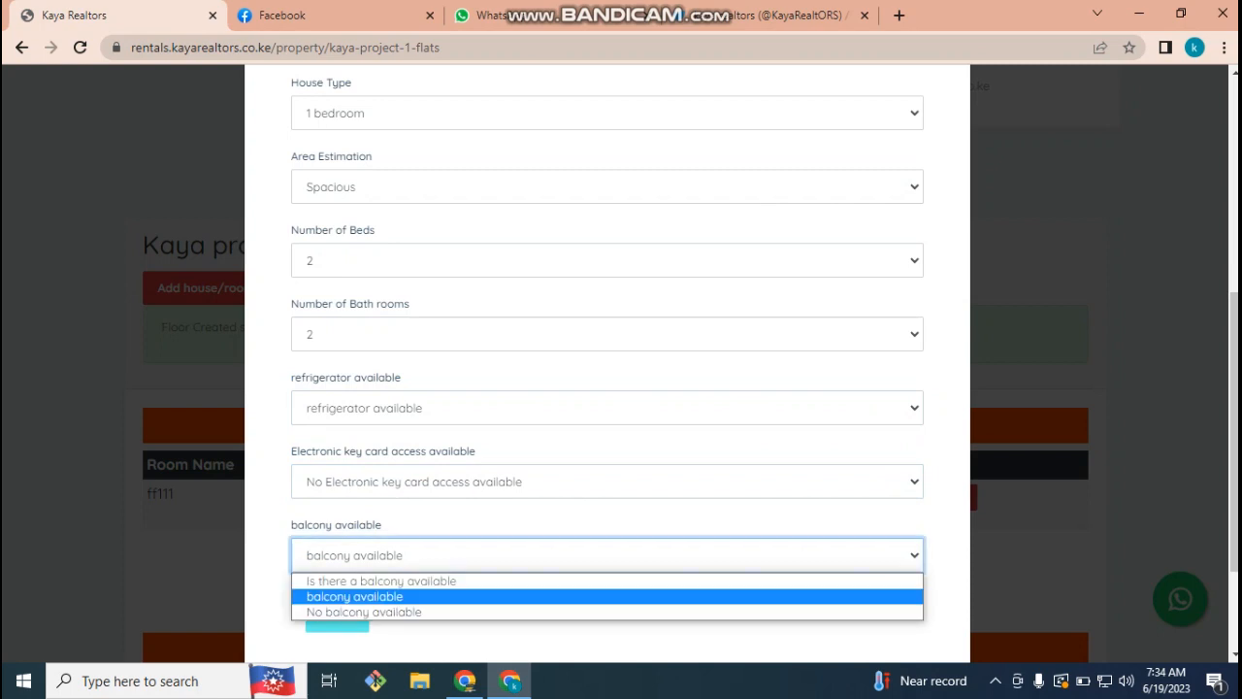
{"action": "left_click", "coordinate": [355, 597]}
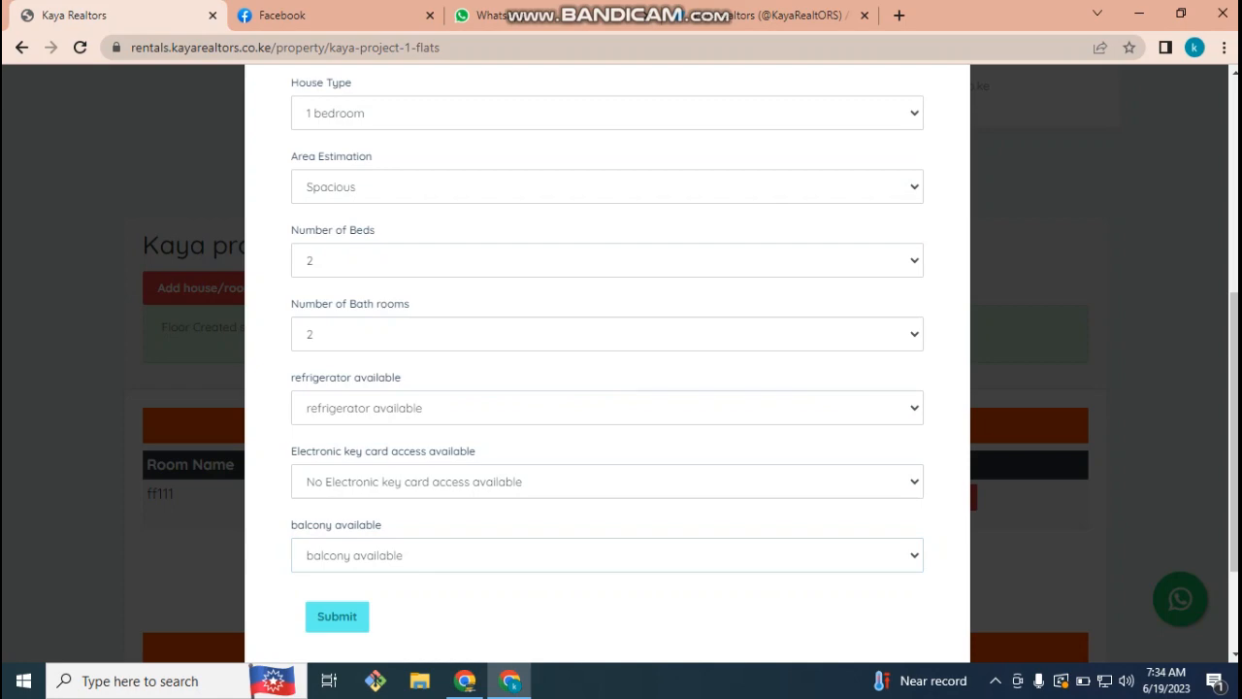
- Submit room ff112, confirm it in the First Floor table, then open room ff111's page
{"action": "left_click", "coordinate": [337, 616]}
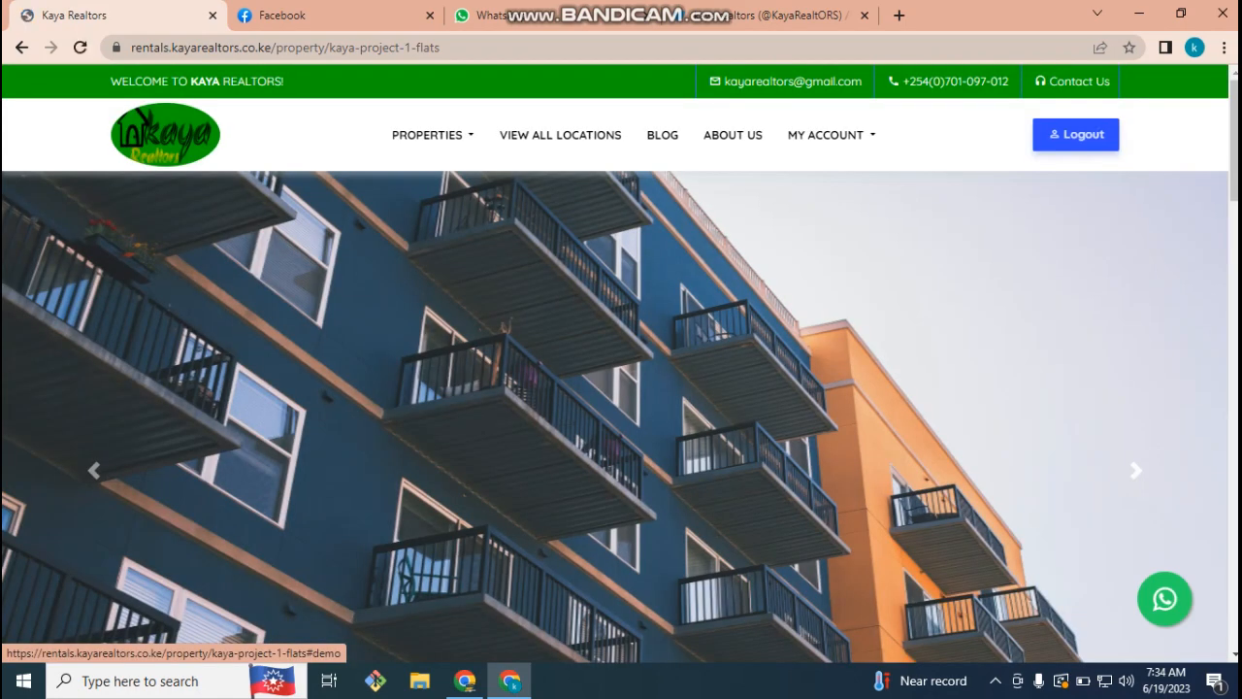
{"action": "scroll", "coordinate": [621, 388], "scroll_direction": "down", "scroll_amount": 12}
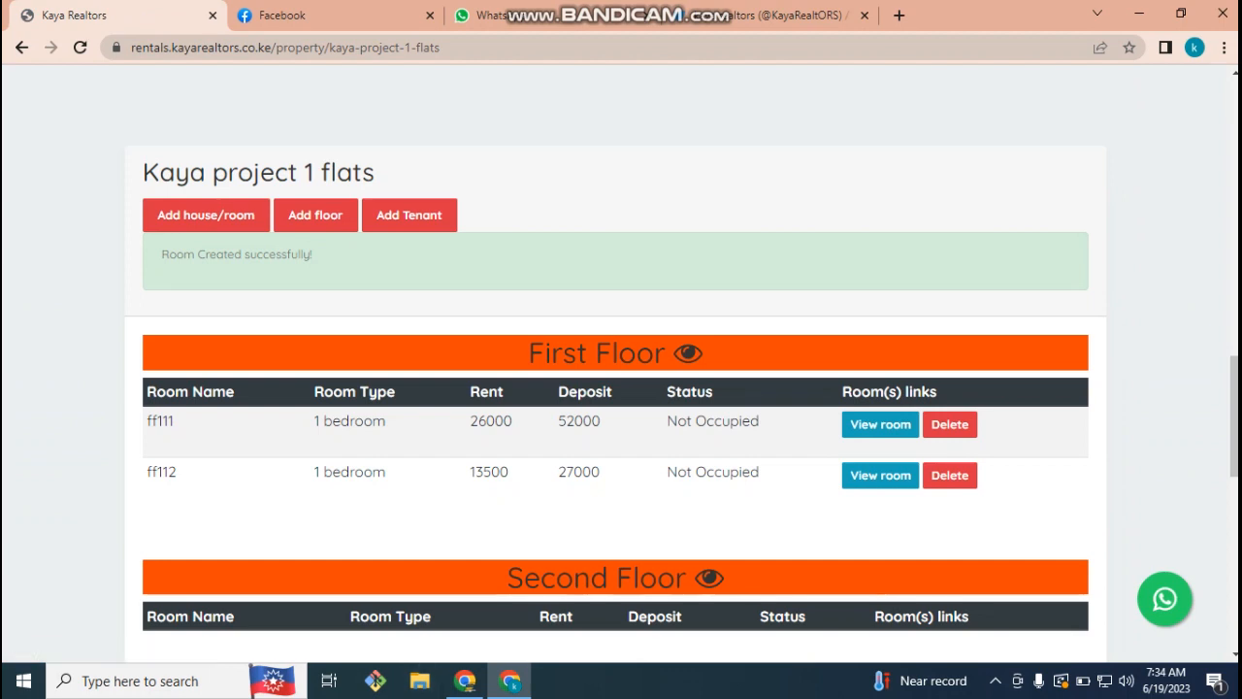
{"action": "scroll", "coordinate": [621, 388], "scroll_direction": "down", "scroll_amount": 4}
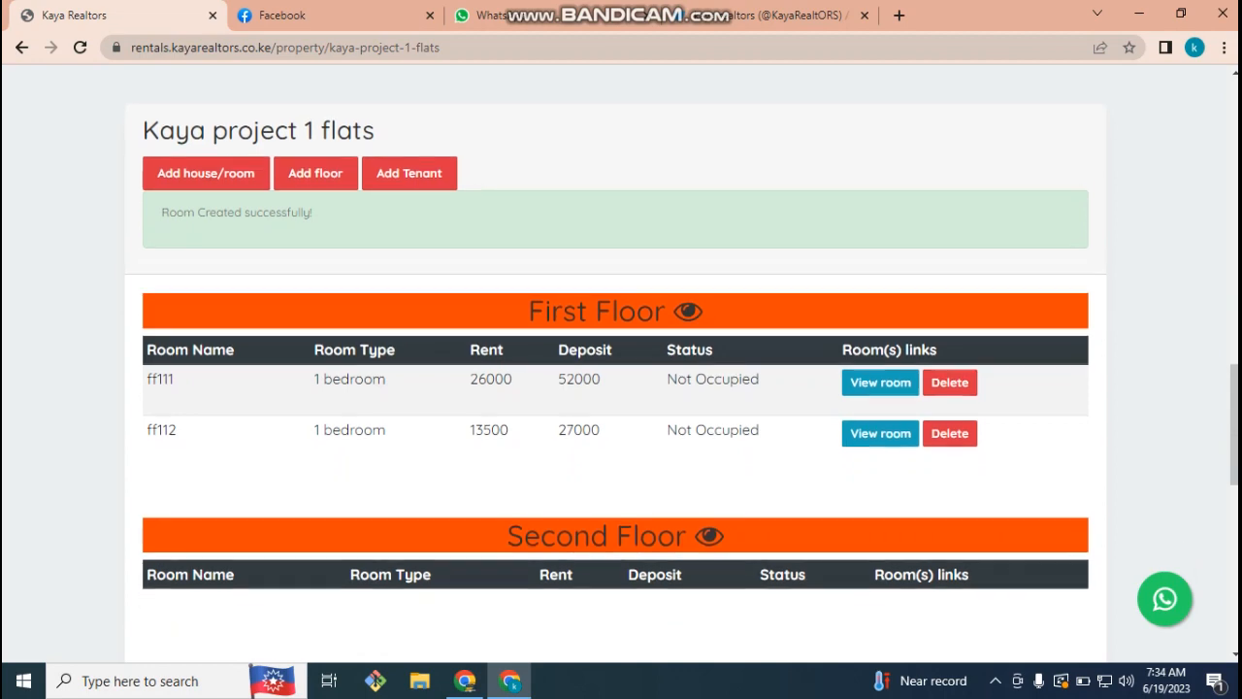
{"action": "scroll", "coordinate": [621, 388], "scroll_direction": "down", "scroll_amount": 5}
{"action": "scroll", "coordinate": [621, 388], "scroll_direction": "up", "scroll_amount": 10}
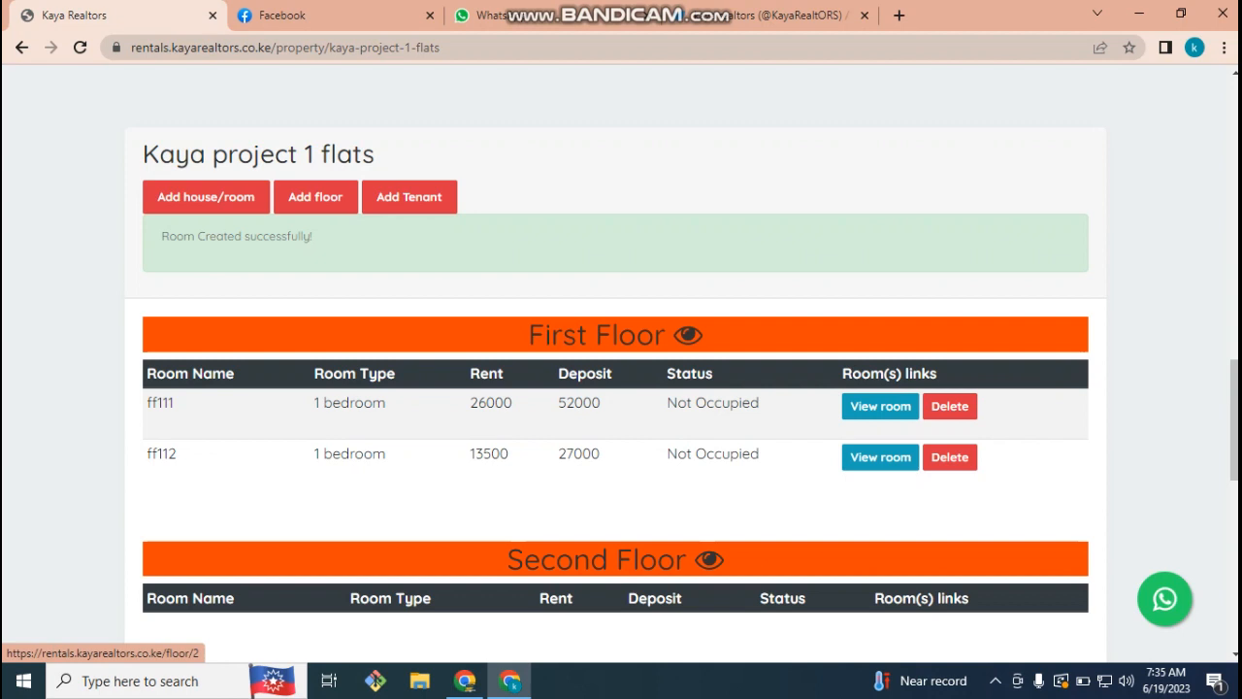
{"action": "scroll", "coordinate": [615, 388], "scroll_direction": "down", "scroll_amount": 3}
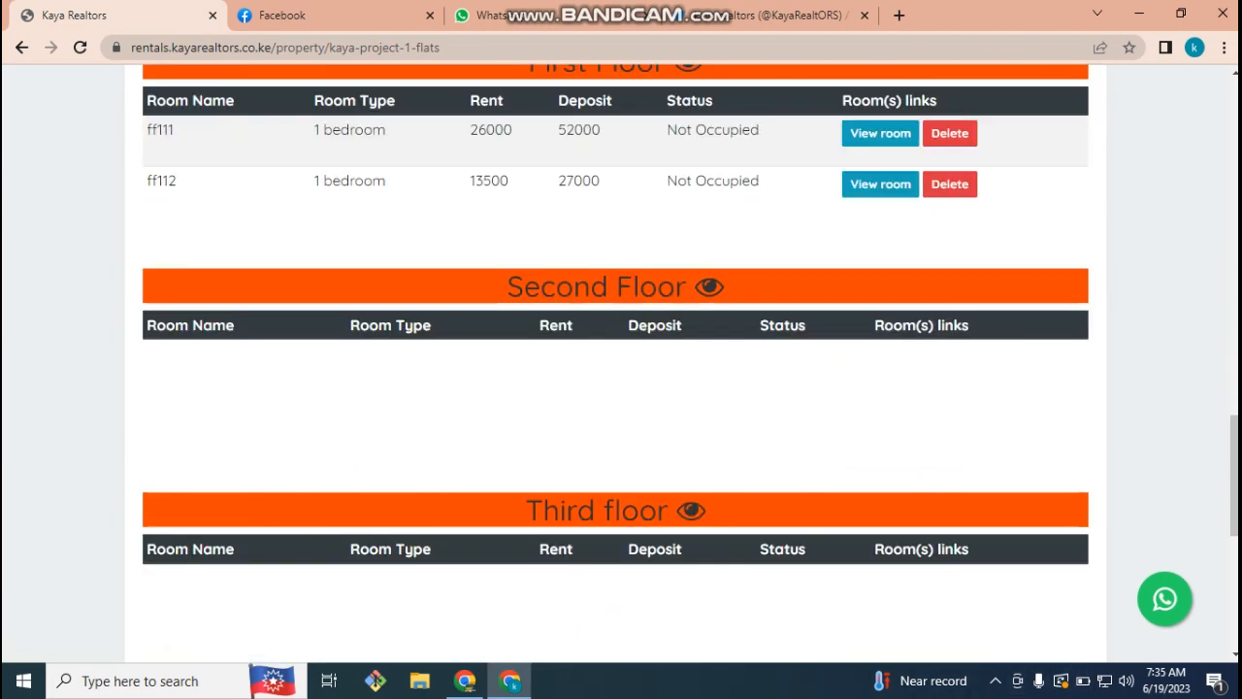
{"action": "left_click", "coordinate": [995, 681]}
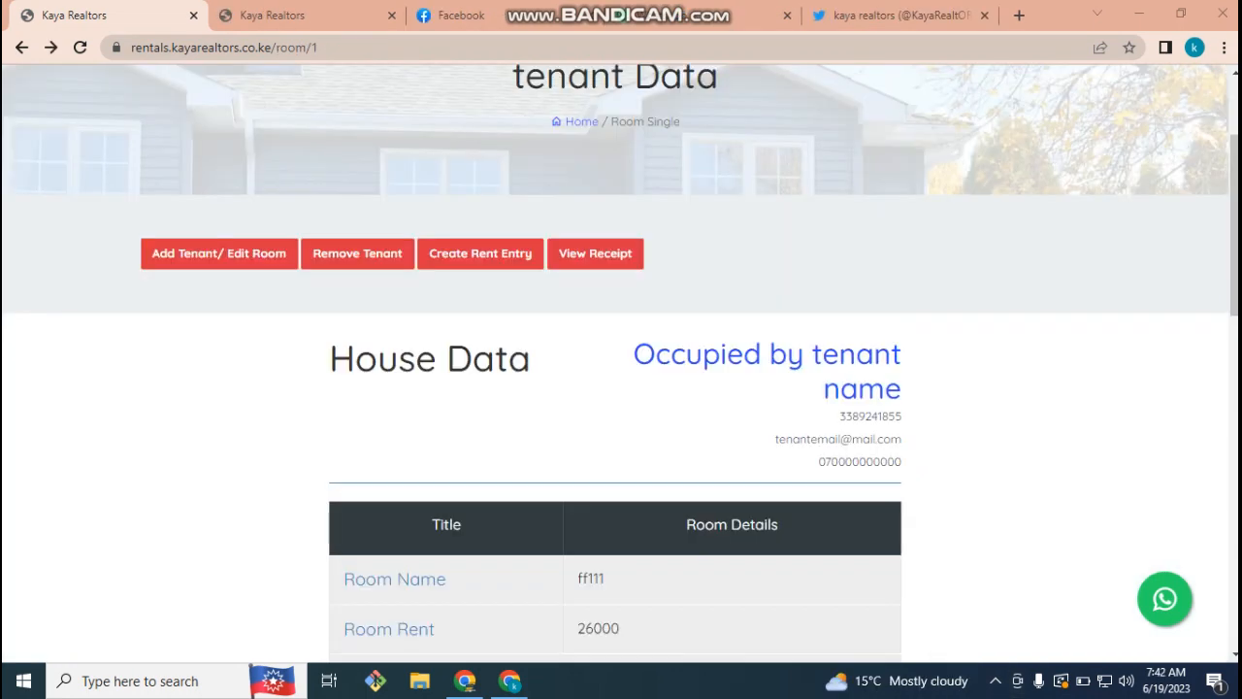
- Start a new rent entry for room ff111 via Create Rent Entry
{"action": "left_click", "coordinate": [480, 254]}
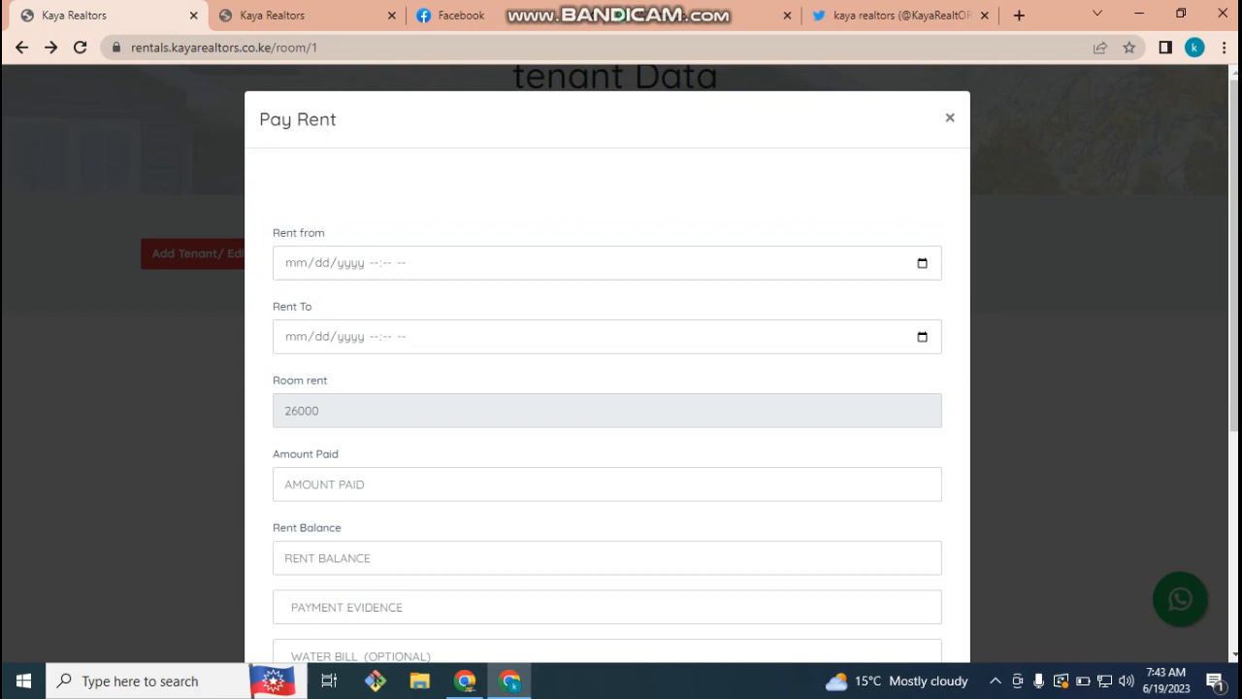
- Set the rent start to 06/19/2023 11:43 AM
{"action": "left_click", "coordinate": [922, 263]}
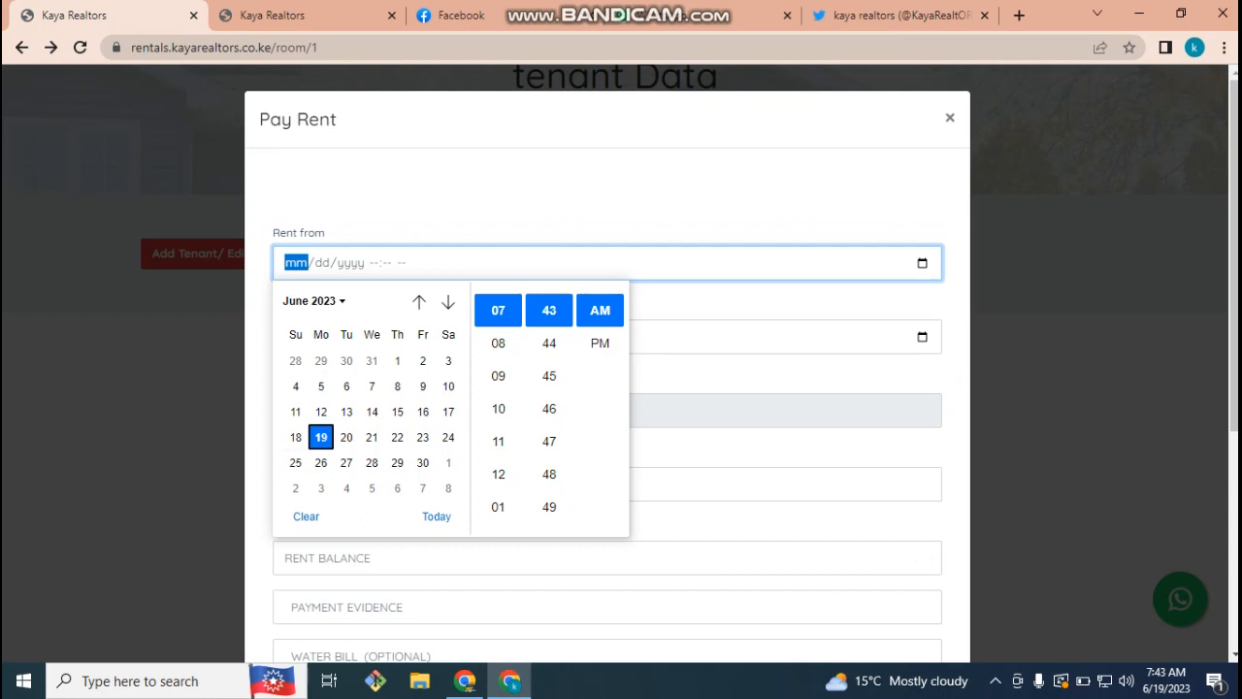
{"action": "left_click", "coordinate": [321, 437]}
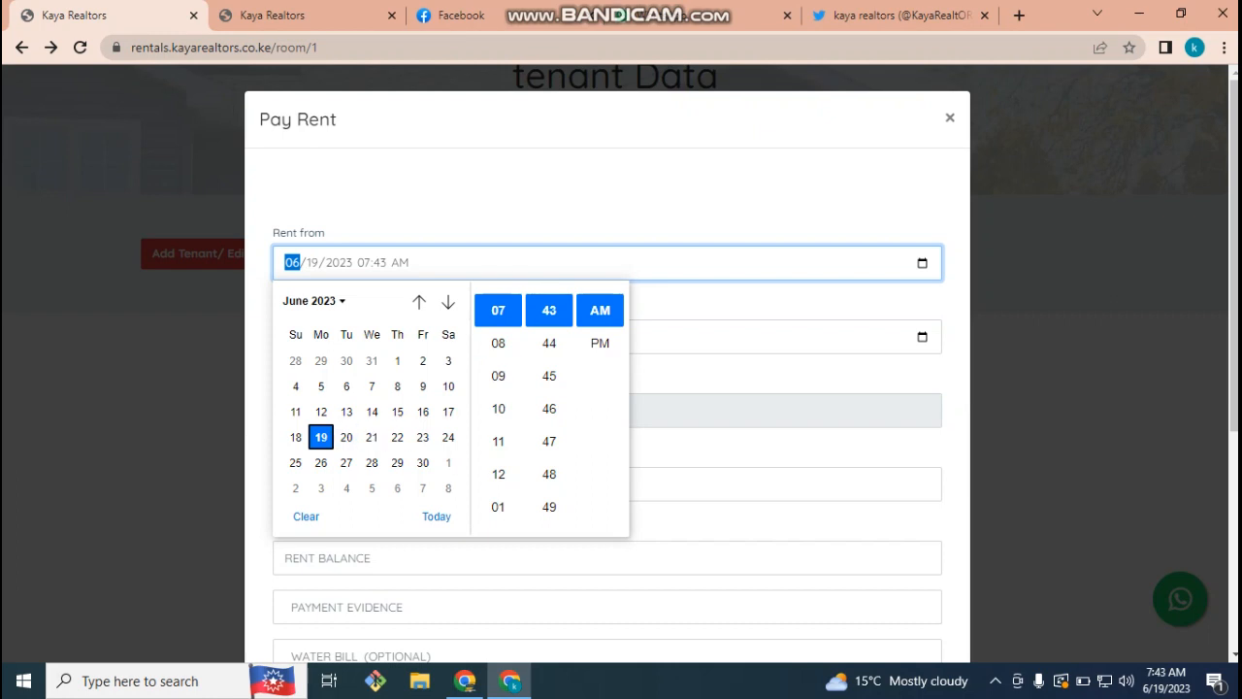
{"action": "left_click", "coordinate": [497, 440]}
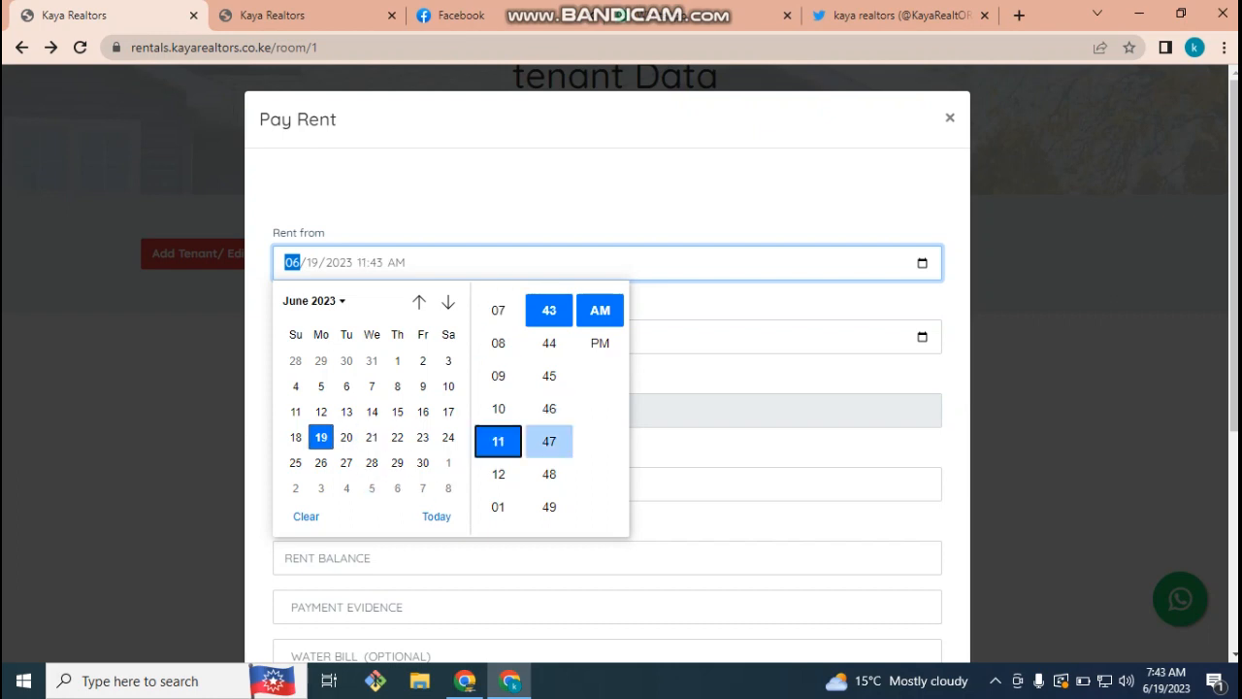
{"action": "left_click", "coordinate": [718, 447]}
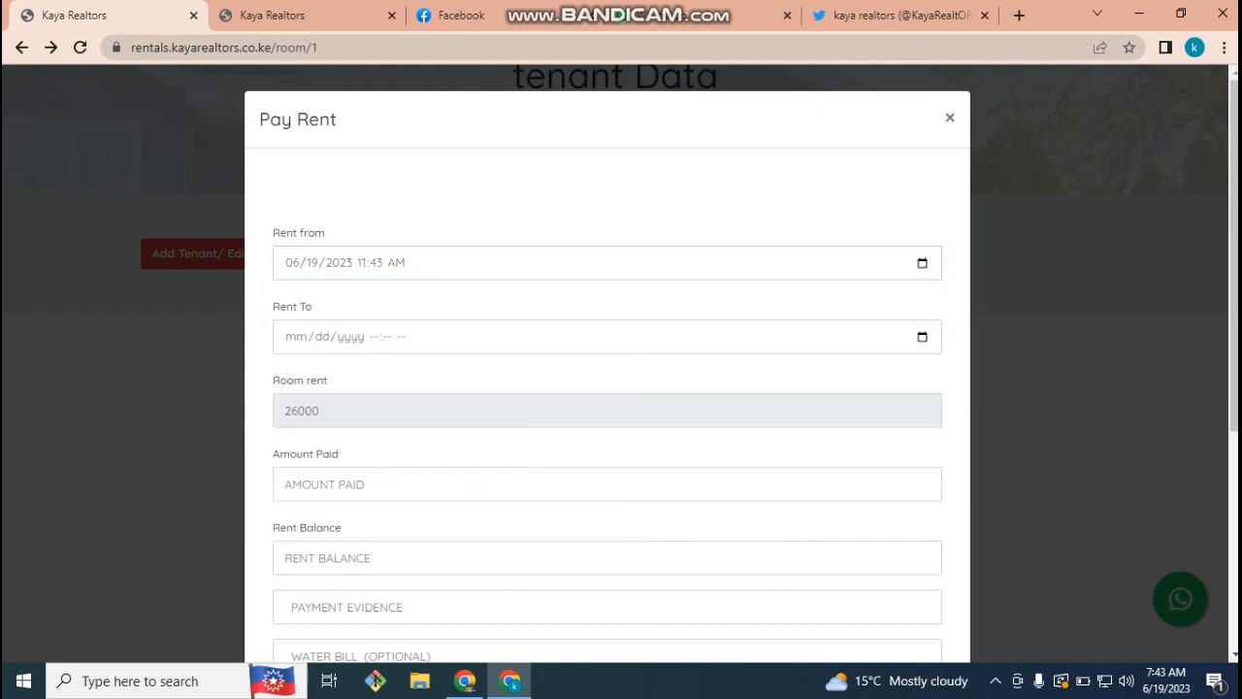
- Set the rent end to 07/19/2023 10:43 AM
{"action": "left_click", "coordinate": [921, 337]}
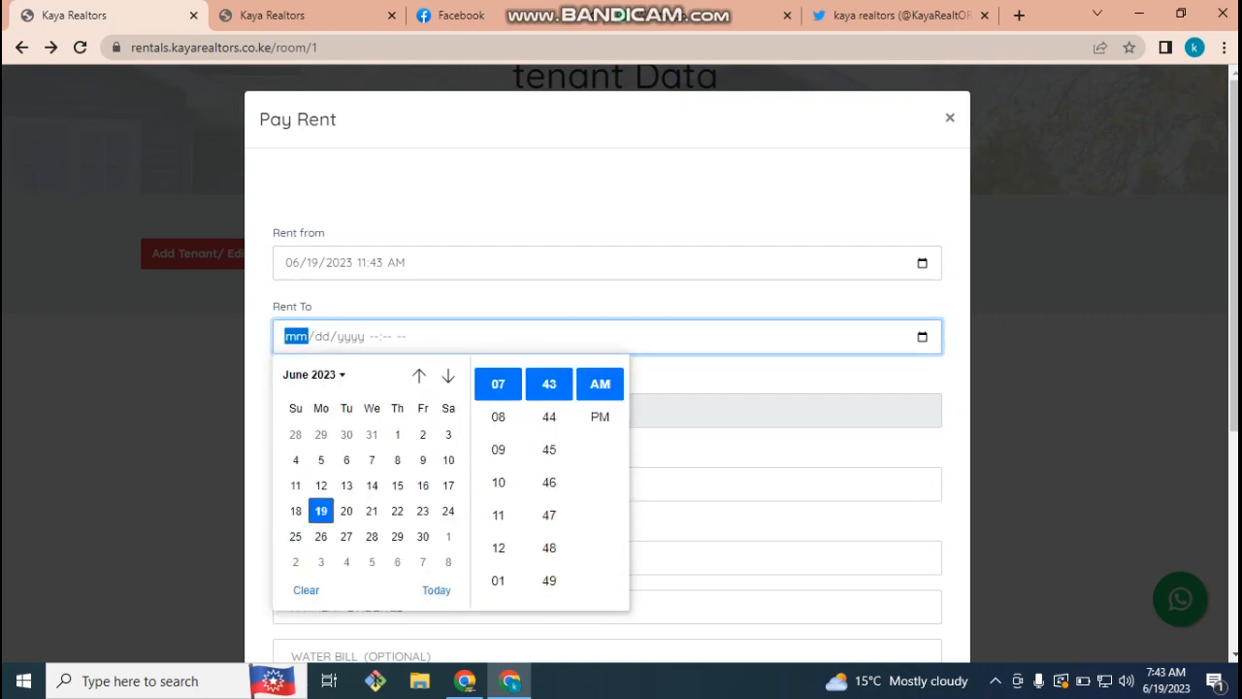
{"action": "left_click", "coordinate": [447, 375]}
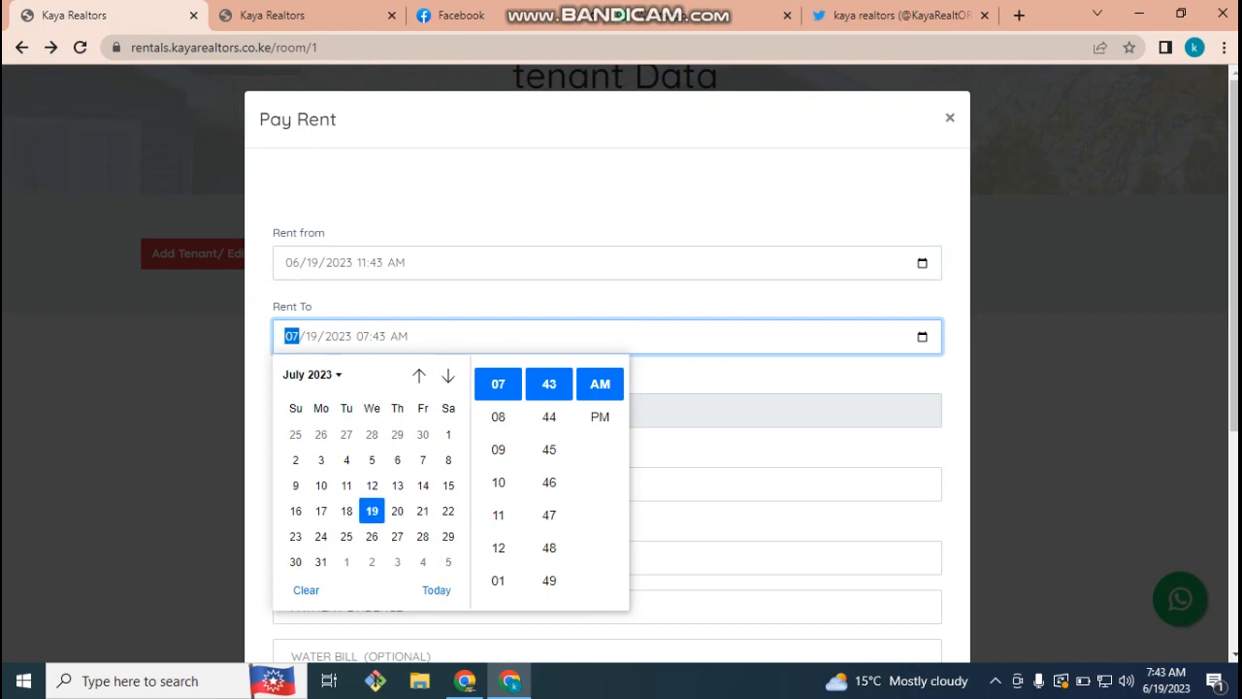
{"action": "left_click", "coordinate": [372, 512]}
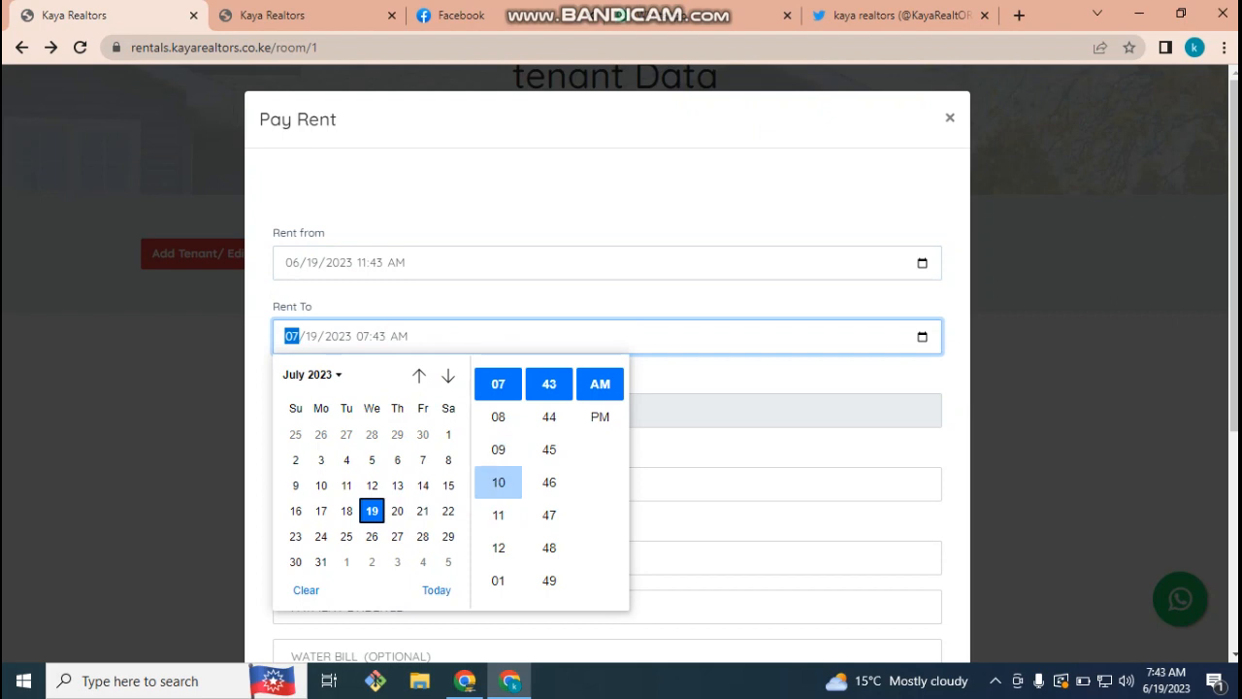
{"action": "left_click", "coordinate": [499, 483]}
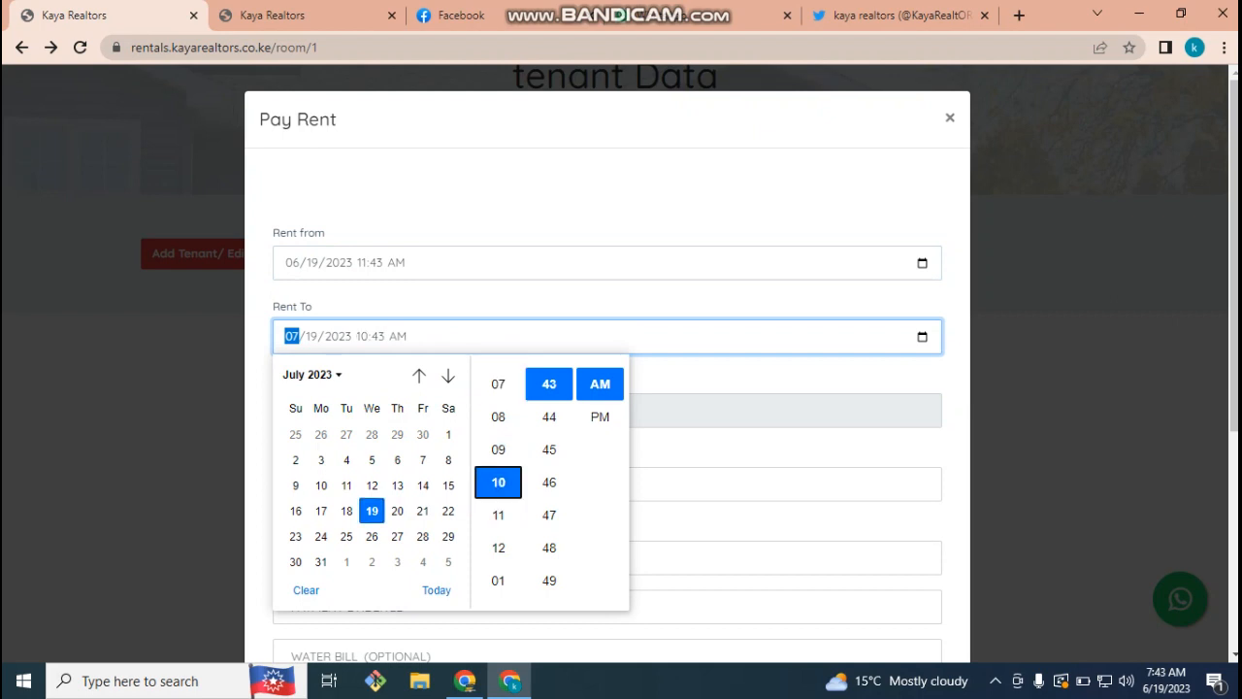
{"action": "left_click", "coordinate": [695, 450]}
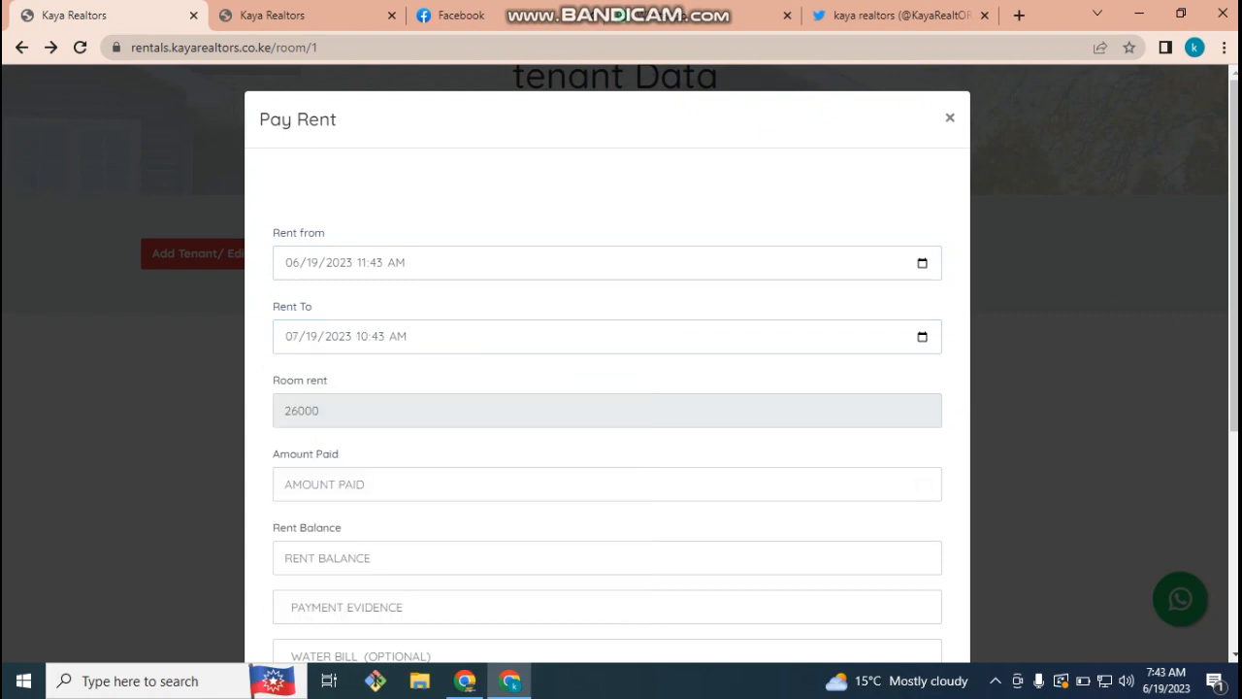
{"action": "double_click", "coordinate": [303, 410]}
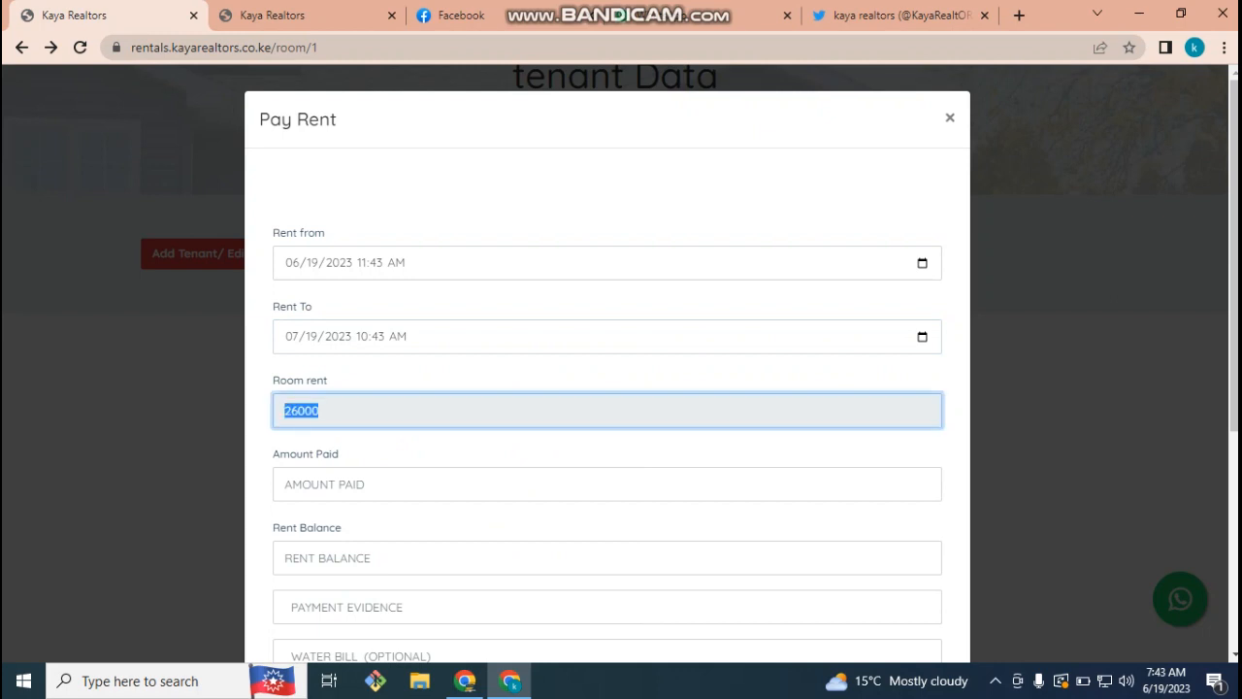
- Enter 26000 as the amount paid and 'gdrgd' as the payment evidence
{"action": "left_click", "coordinate": [408, 484]}
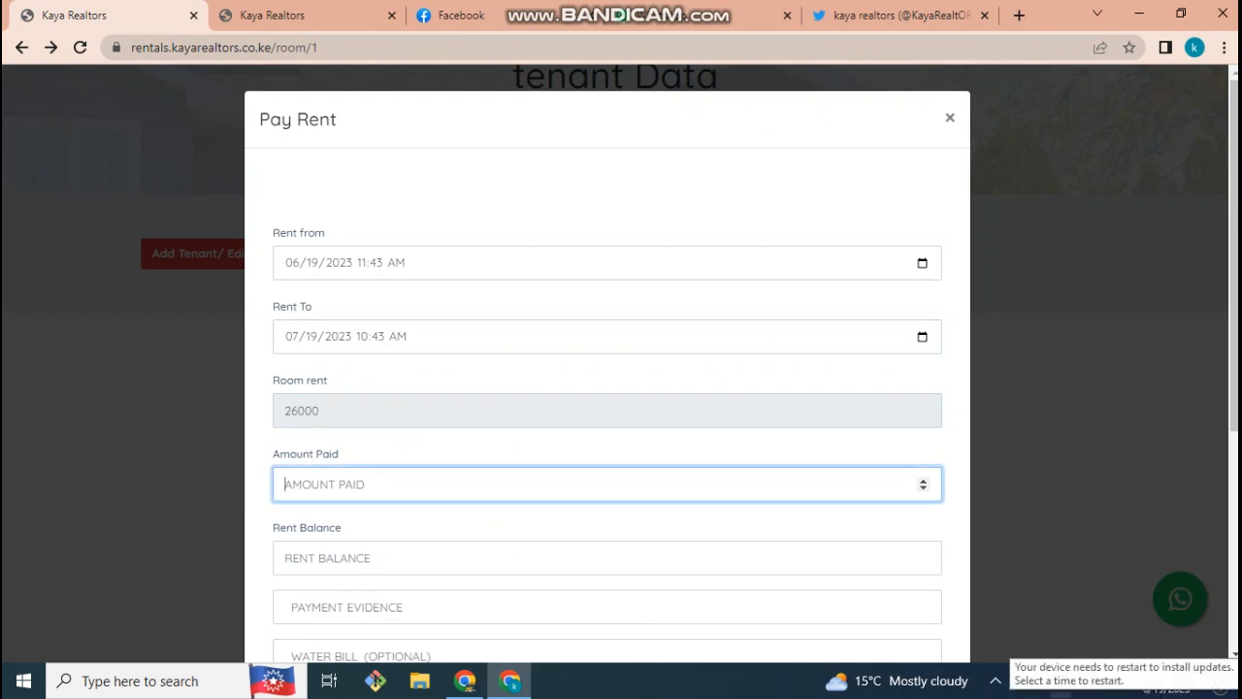
{"action": "type", "text": "26000"}
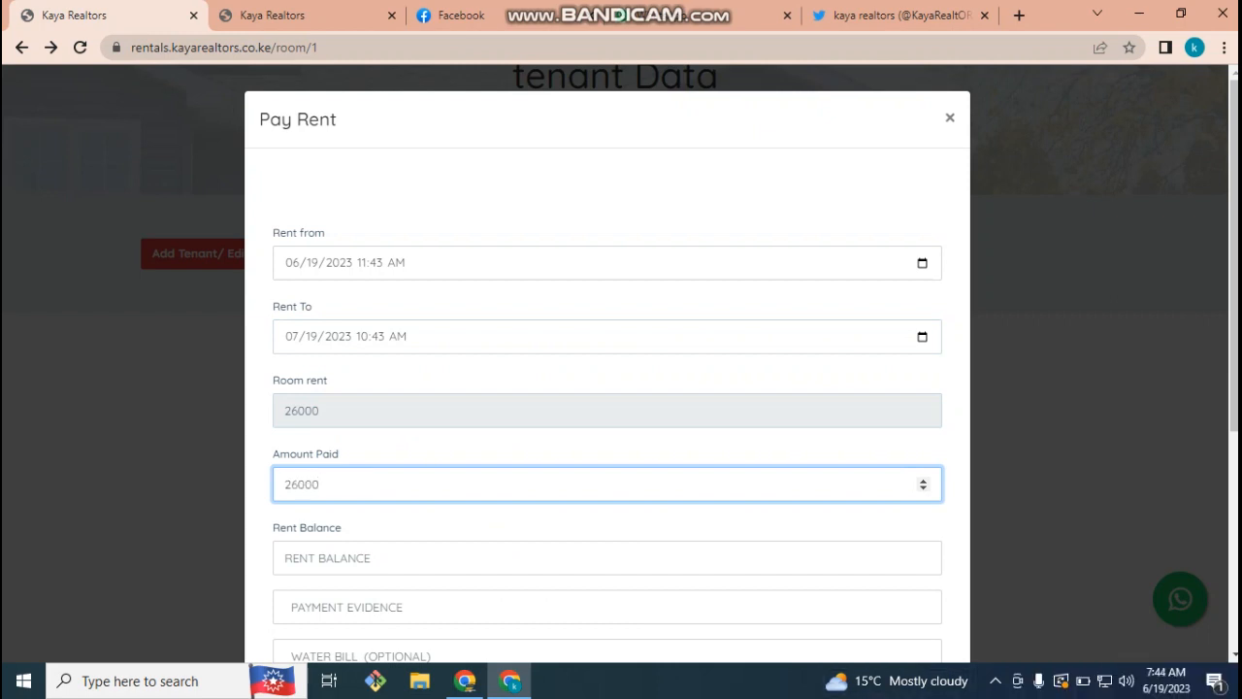
{"action": "key", "text": "Tab"}
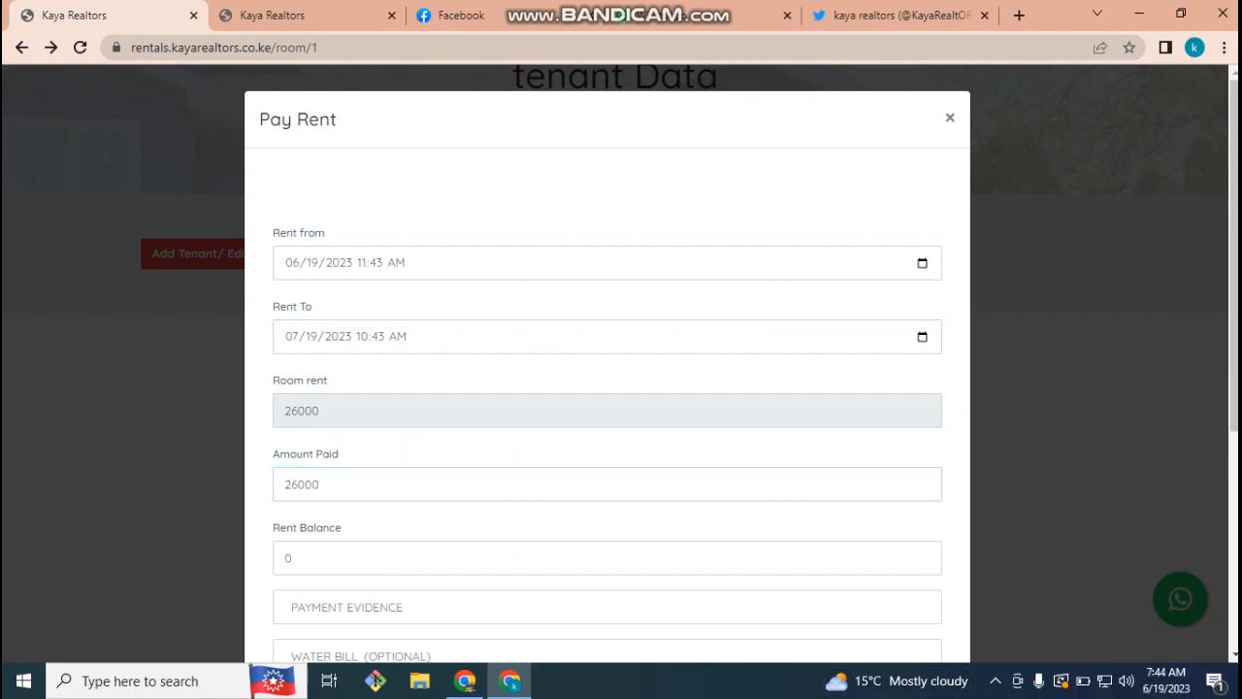
{"action": "scroll", "coordinate": [606, 437], "scroll_direction": "down", "scroll_amount": 1}
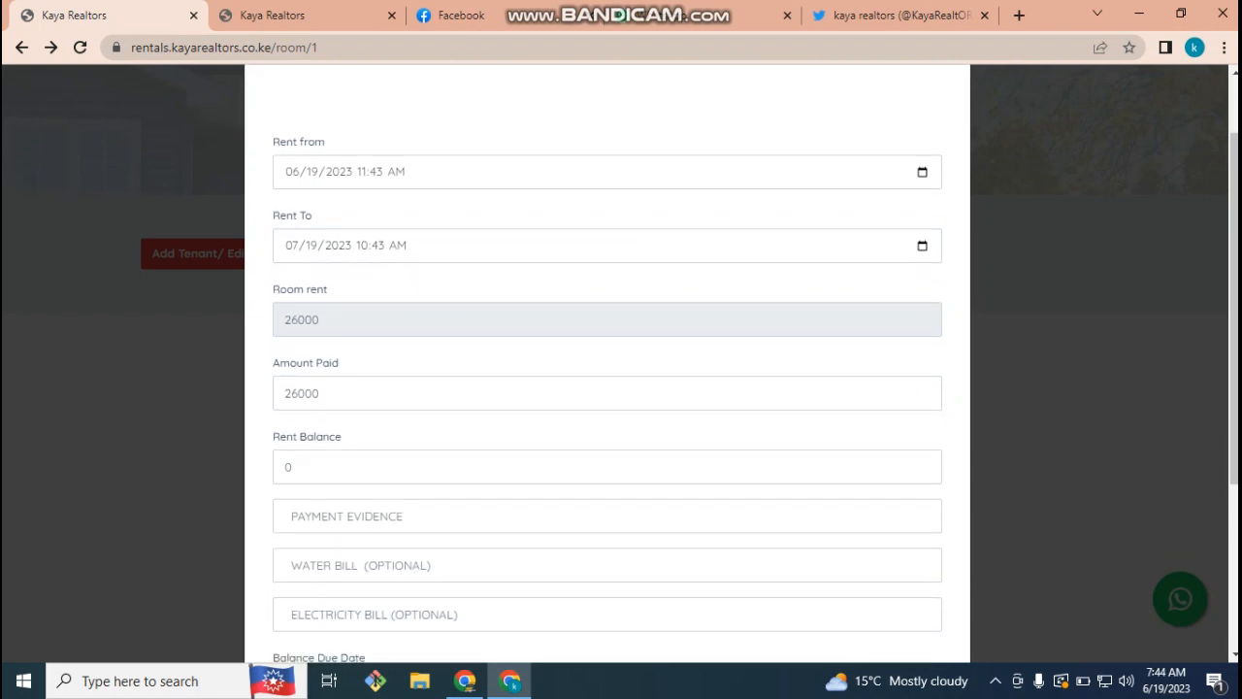
{"action": "left_click", "coordinate": [346, 516]}
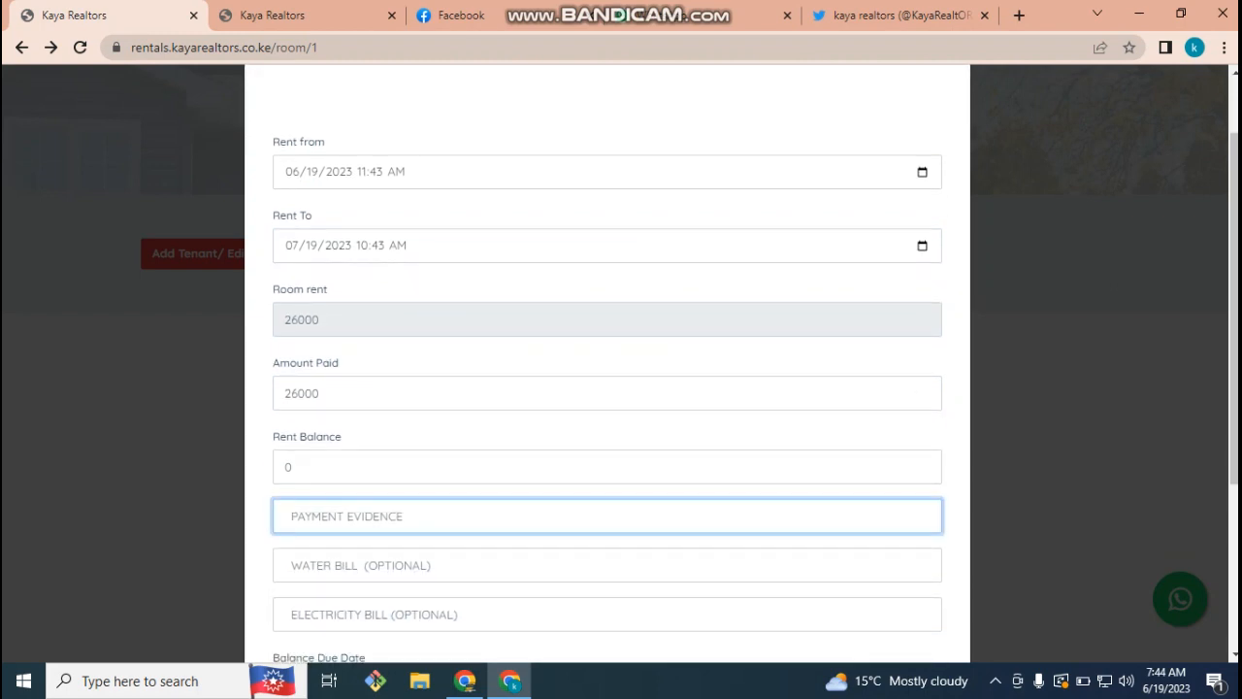
{"action": "type", "text": "gdrgd"}
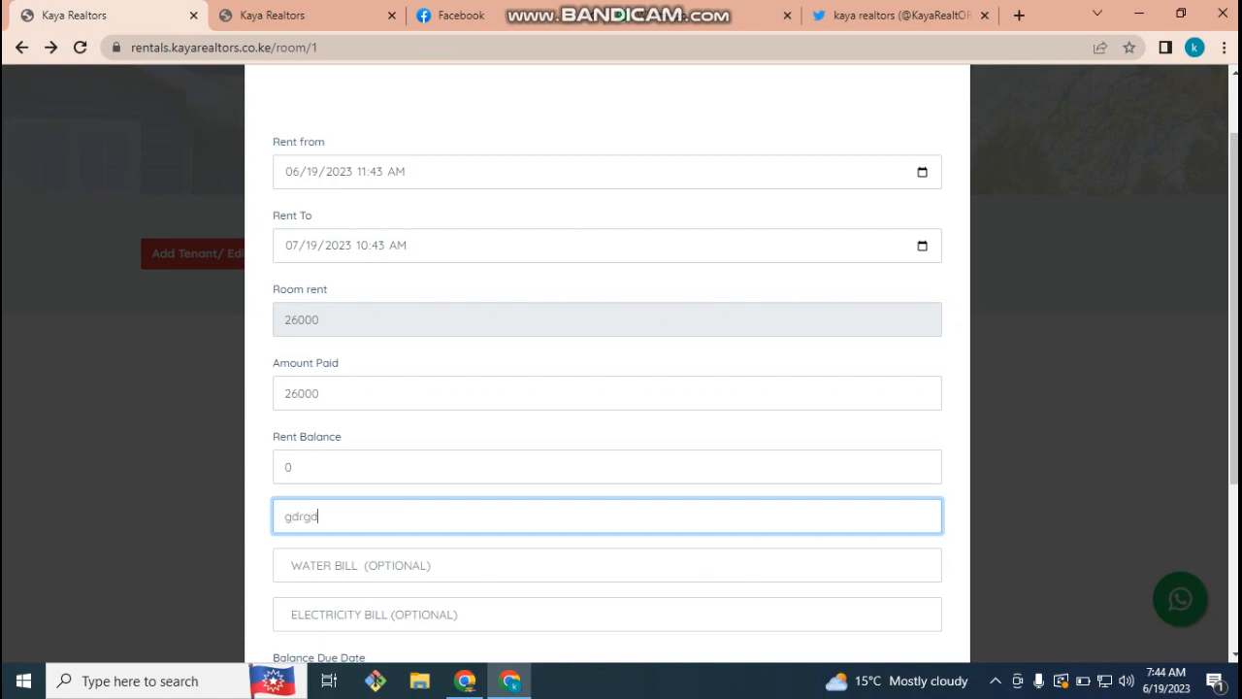
- Enter a 2200 water bill and a 5000 electricity bill
{"action": "scroll", "coordinate": [607, 388], "scroll_direction": "down", "scroll_amount": 2}
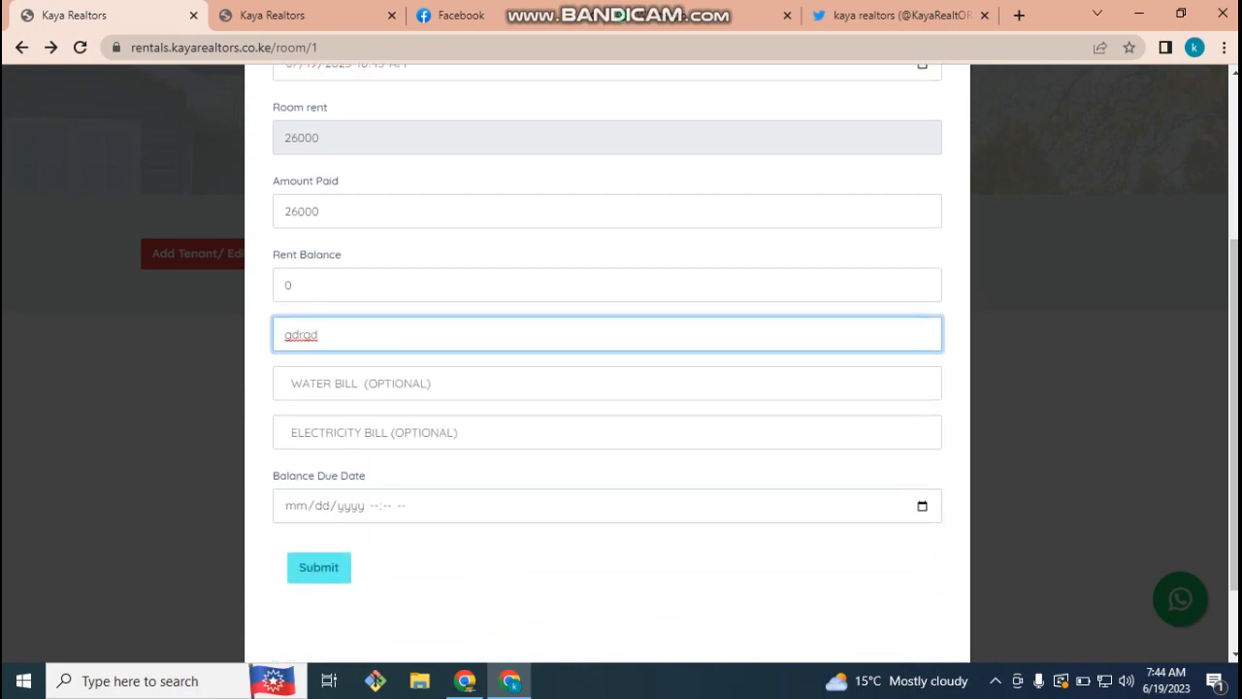
{"action": "left_click", "coordinate": [284, 383]}
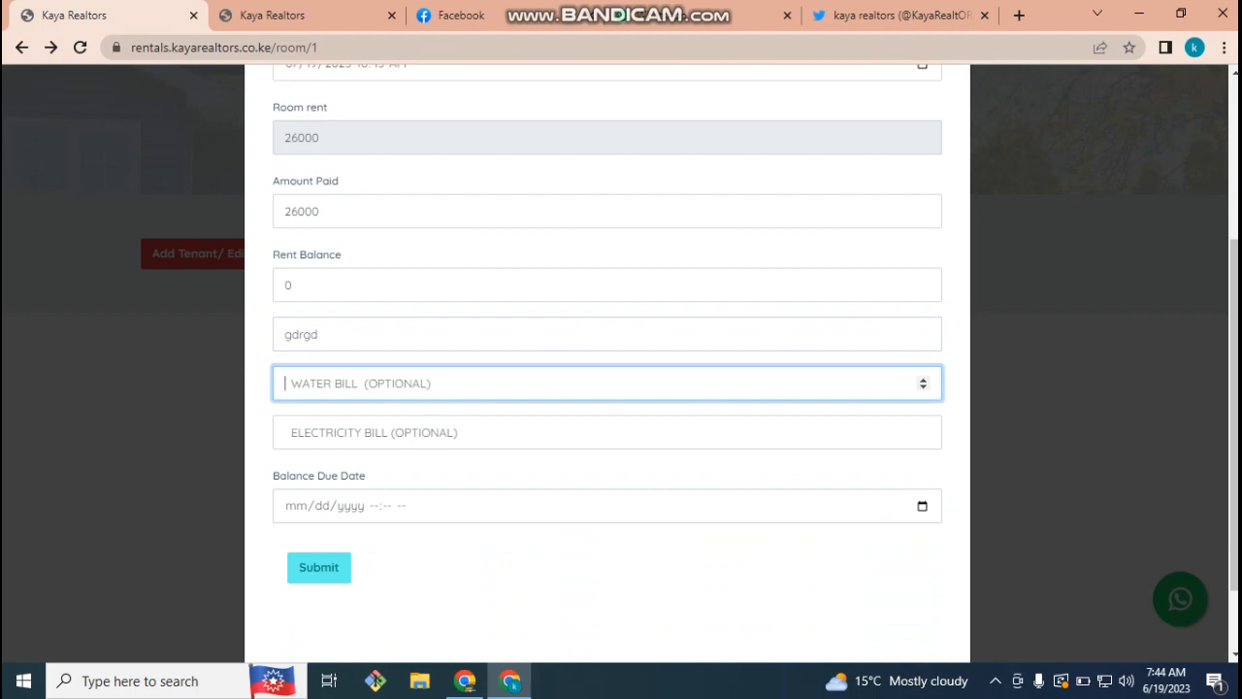
{"action": "type", "text": "2200"}
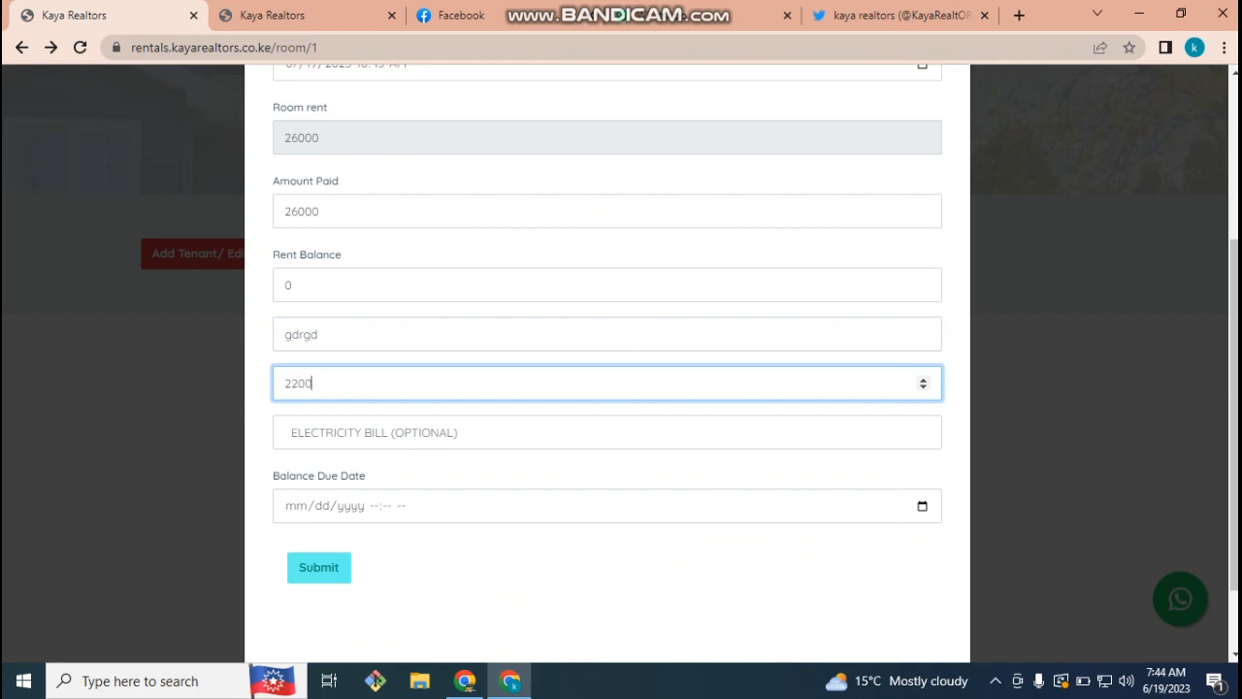
{"action": "type", "text": "0"}
{"action": "left_click", "coordinate": [373, 431]}
{"action": "left_click", "coordinate": [374, 383]}
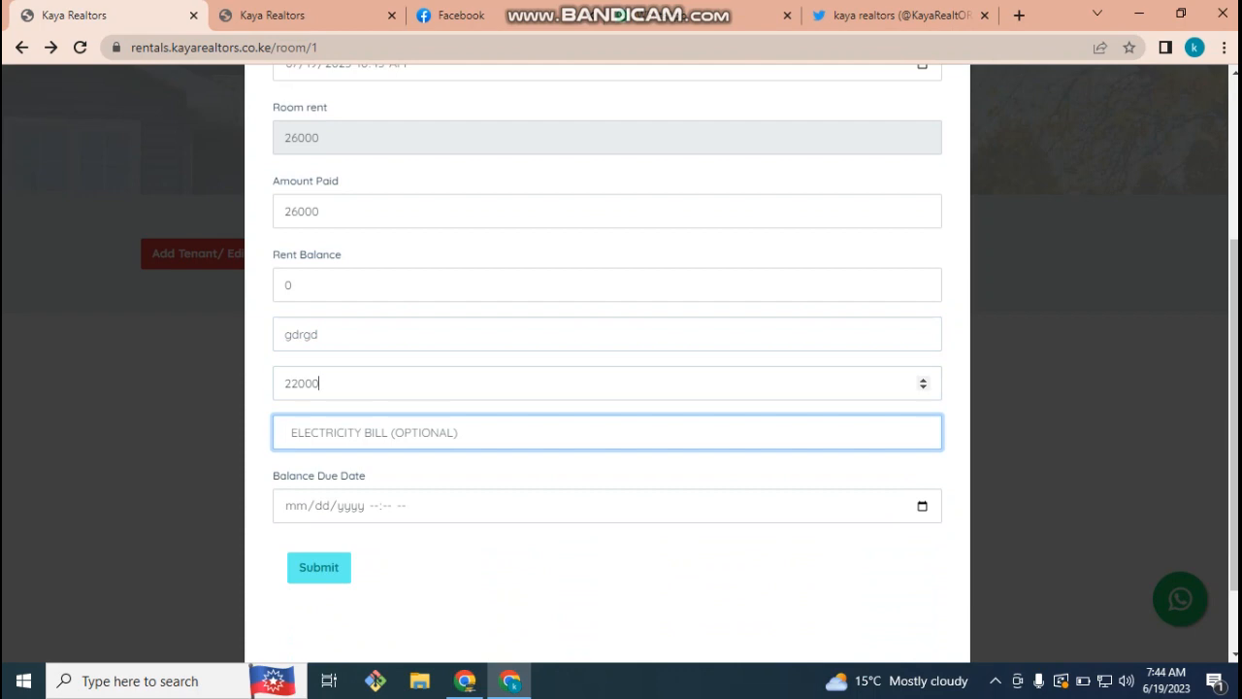
{"action": "key", "text": "BackSpace"}
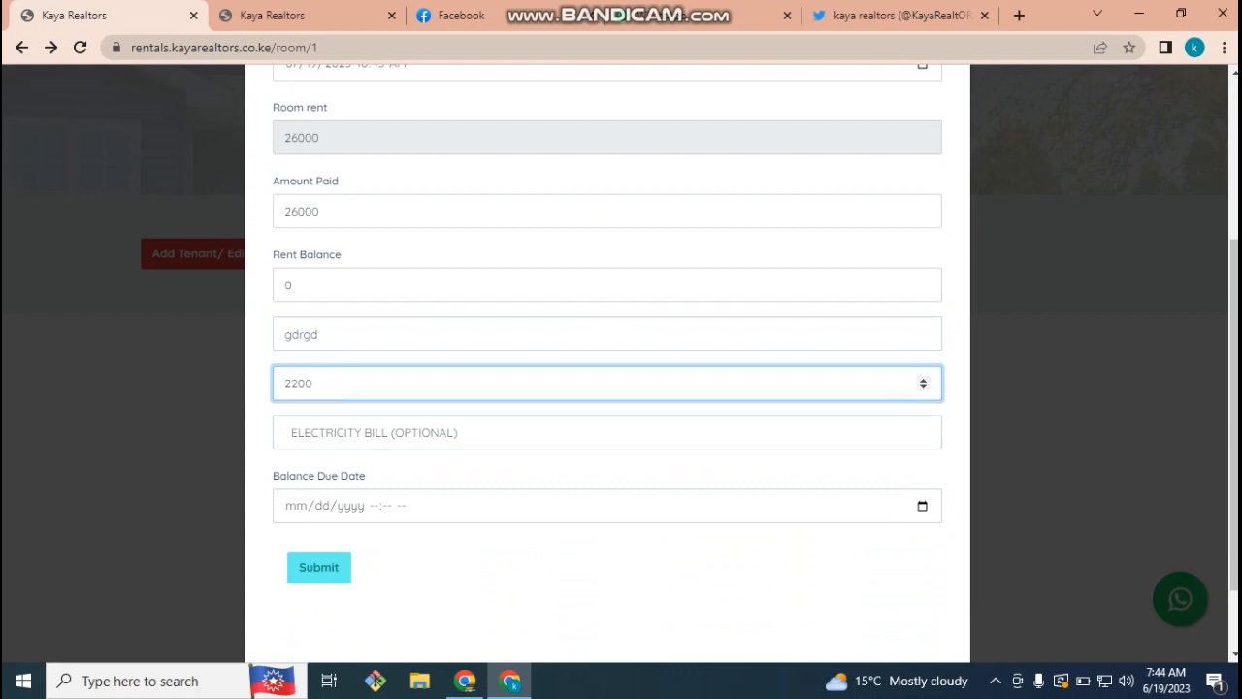
{"action": "left_click", "coordinate": [374, 432]}
{"action": "type", "text": "5000"}
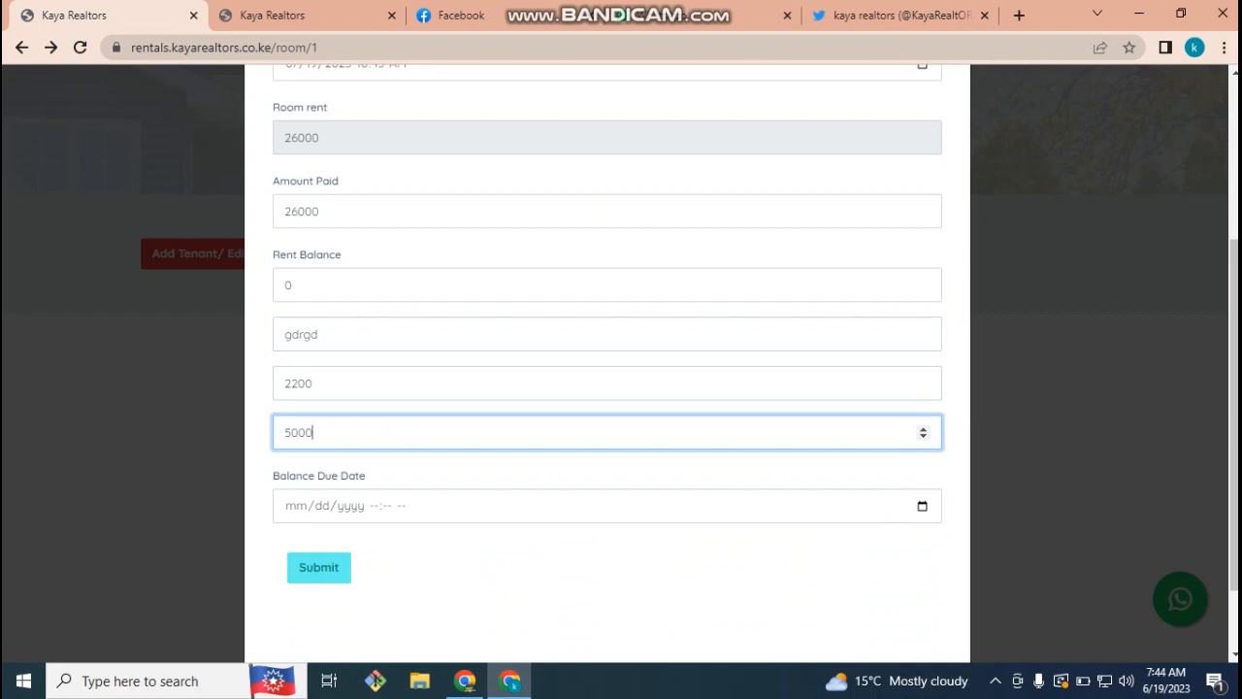
{"action": "scroll", "coordinate": [607, 364], "scroll_direction": "up", "scroll_amount": 1}
{"action": "scroll", "coordinate": [607, 363], "scroll_direction": "up", "scroll_amount": 3}
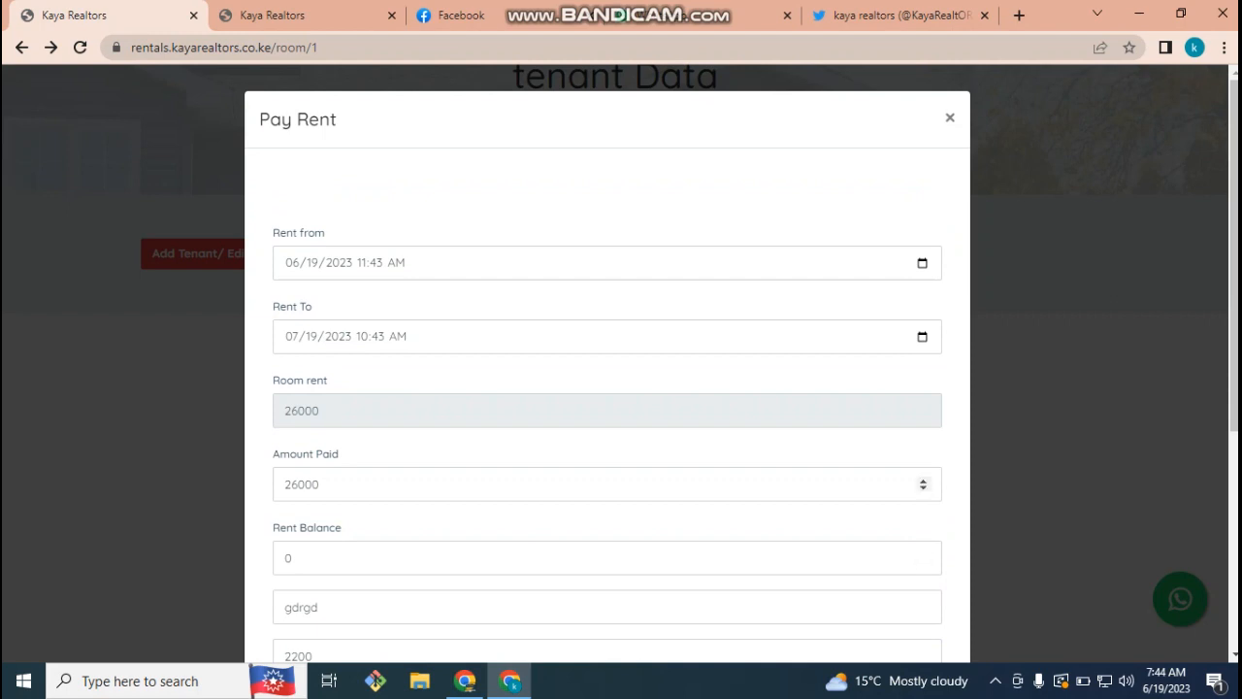
{"action": "scroll", "coordinate": [922, 558], "scroll_direction": "down", "scroll_amount": 4}
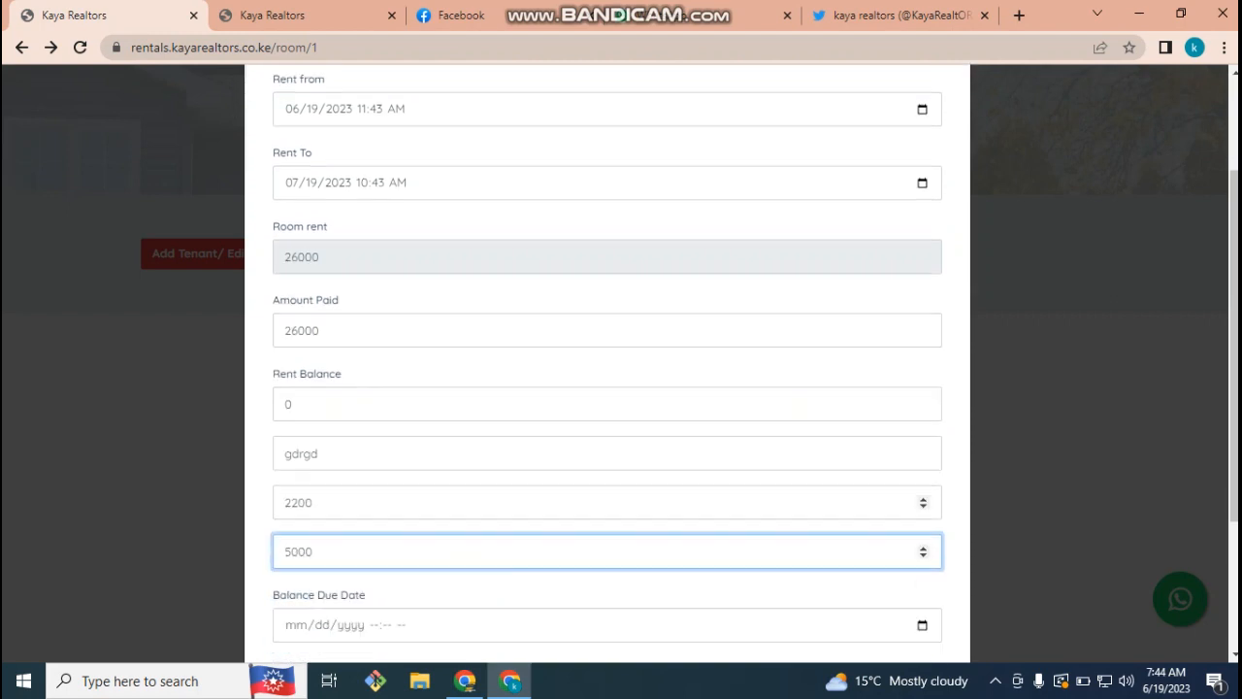
- Submit the 26000 rent payment, check the rent table, and open the rent receipts list
{"action": "left_click", "coordinate": [318, 473]}
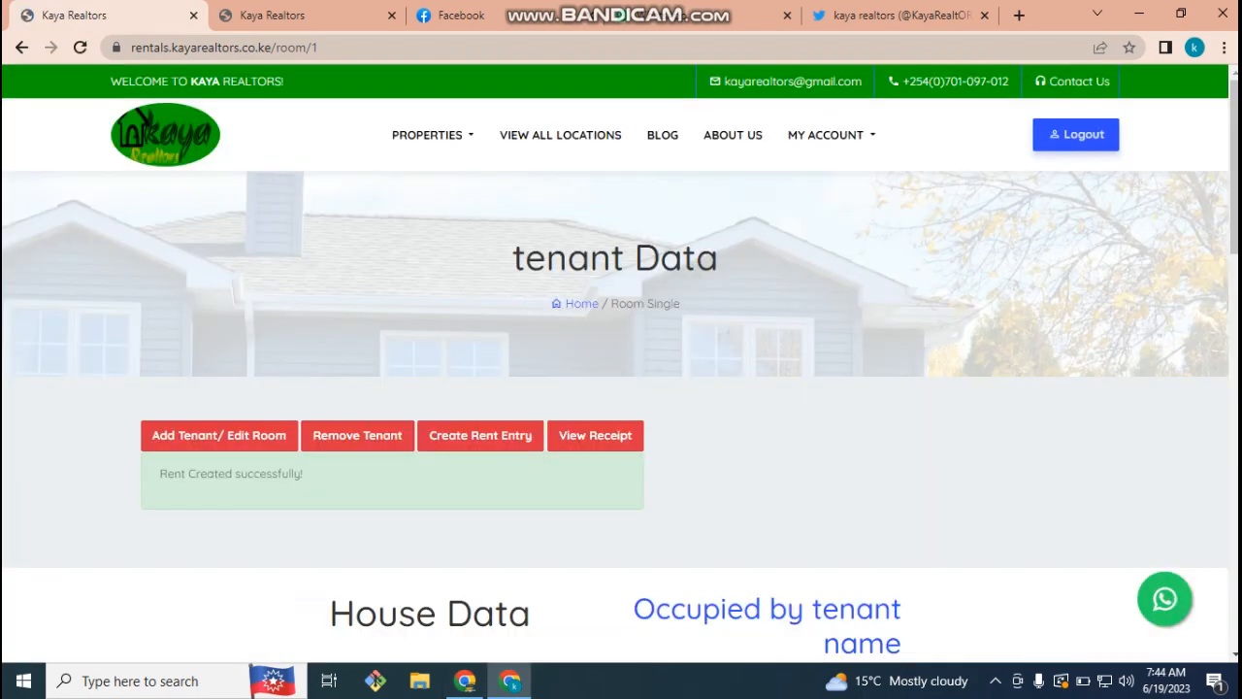
{"action": "scroll", "coordinate": [621, 364], "scroll_direction": "down", "scroll_amount": 8}
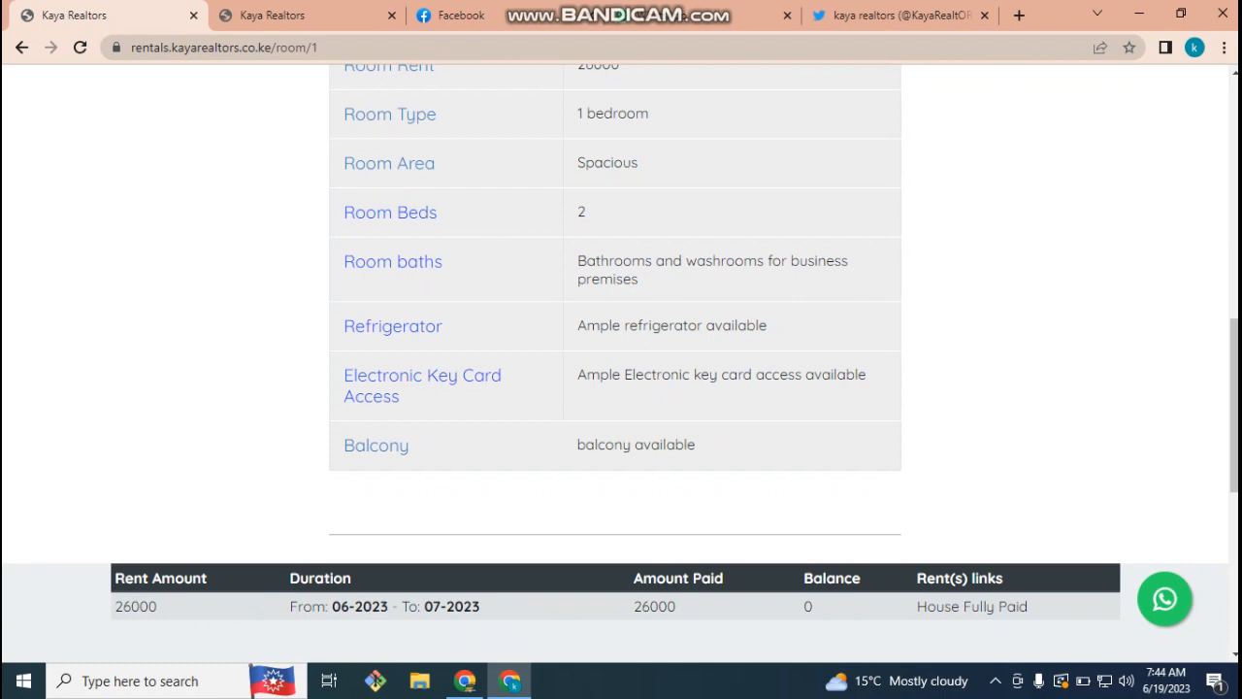
{"action": "left_click_drag", "start_coordinate": [1030, 606], "coordinate": [114, 580]}
{"action": "scroll", "coordinate": [621, 364], "scroll_direction": "up", "scroll_amount": 10}
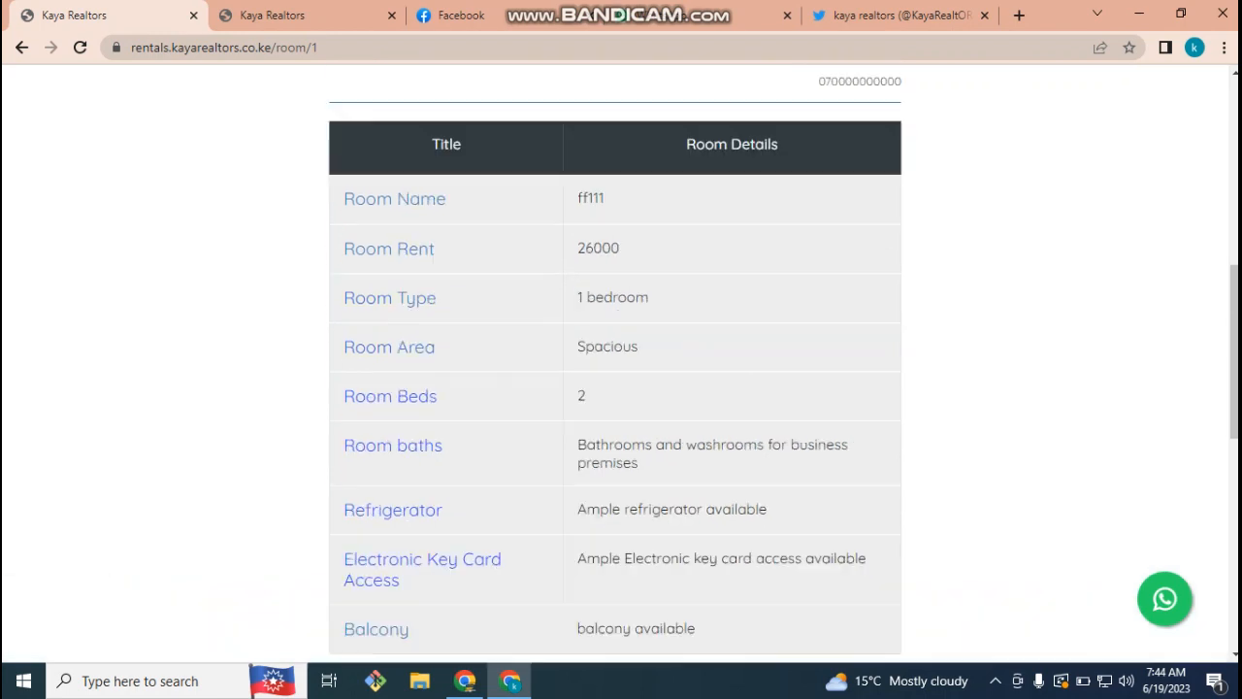
{"action": "scroll", "coordinate": [621, 364], "scroll_direction": "down", "scroll_amount": 5}
{"action": "scroll", "coordinate": [621, 364], "scroll_direction": "up", "scroll_amount": 3}
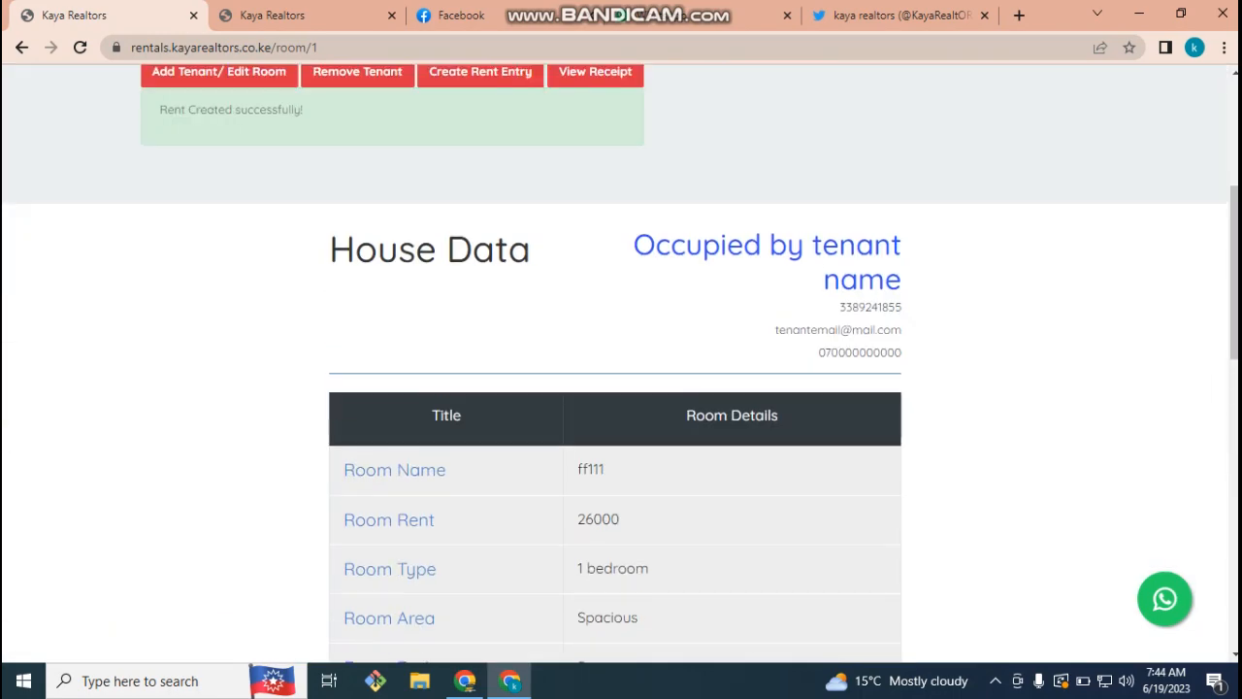
{"action": "left_click", "coordinate": [595, 162]}
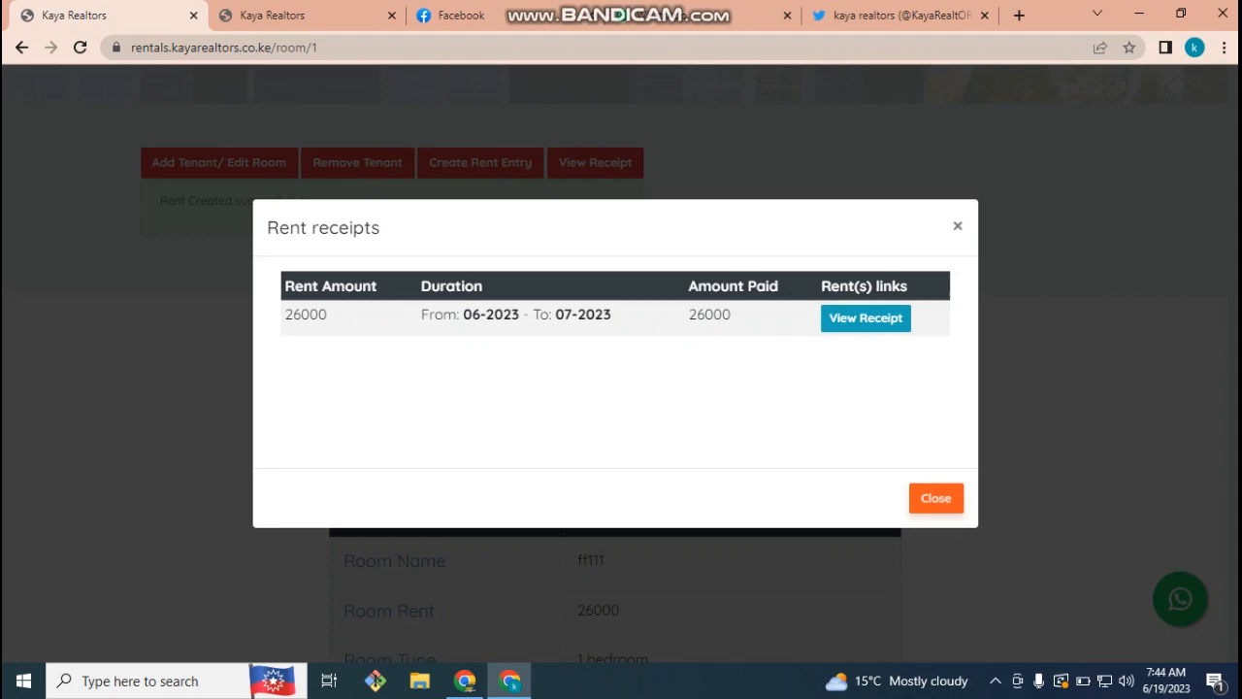
- View the 06-2023 to 07-2023 receipt totalling 33200, then return to the room page
{"action": "left_click", "coordinate": [866, 317]}
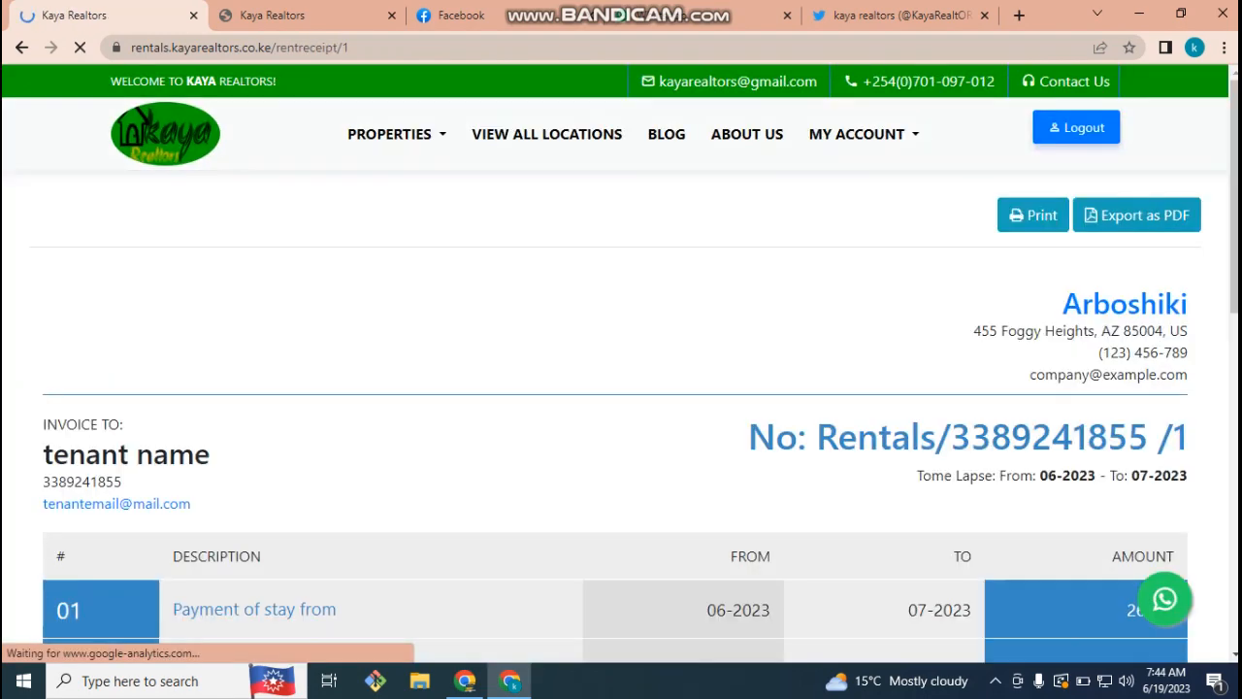
{"action": "scroll", "coordinate": [621, 364], "scroll_direction": "down", "scroll_amount": 4}
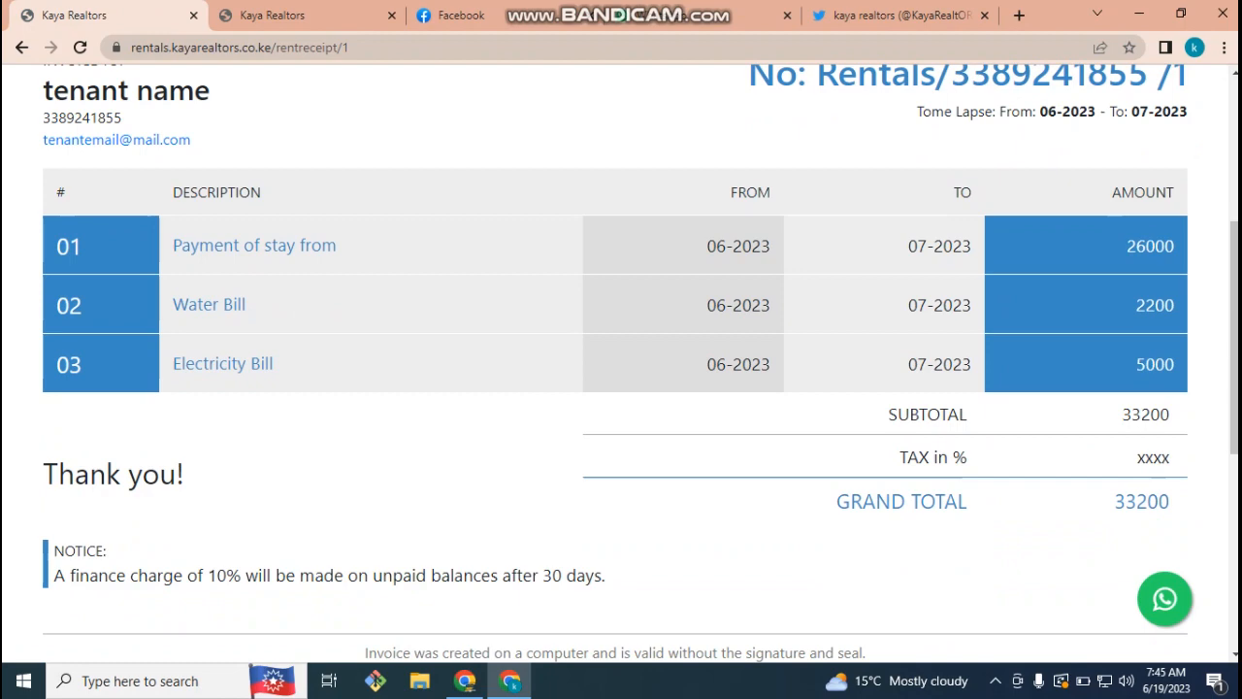
{"action": "scroll", "coordinate": [620, 359], "scroll_direction": "down", "scroll_amount": 5}
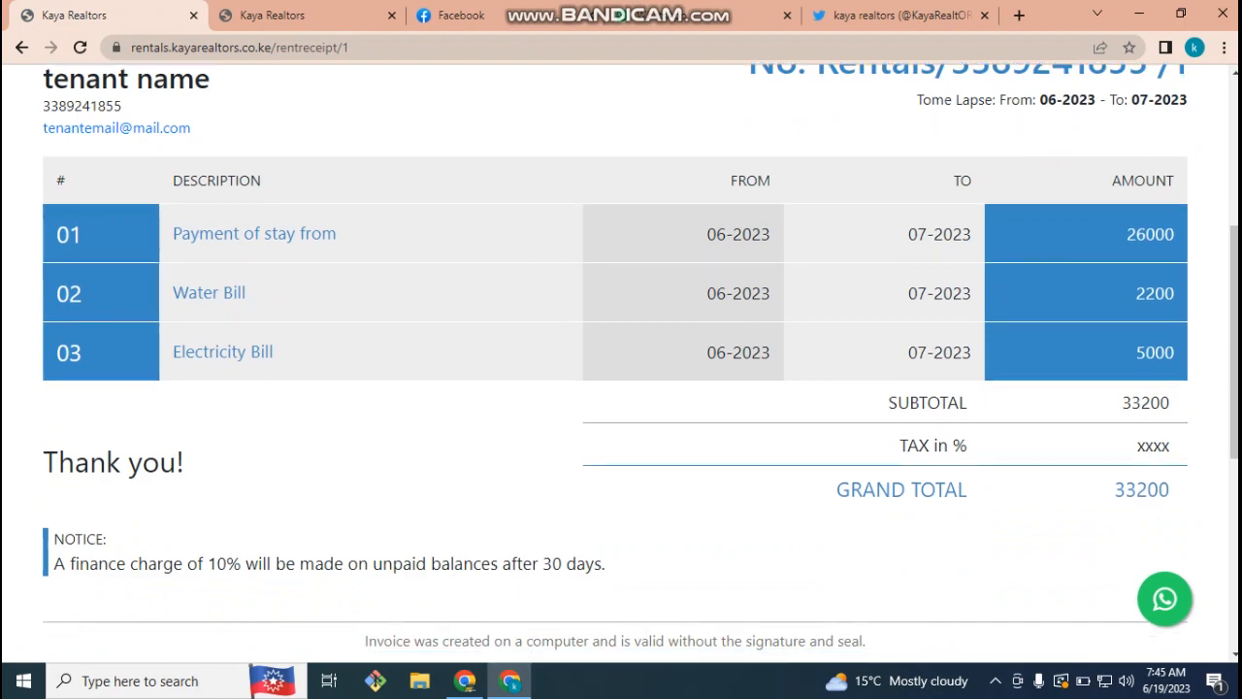
{"action": "scroll", "coordinate": [621, 359], "scroll_direction": "up", "scroll_amount": 9}
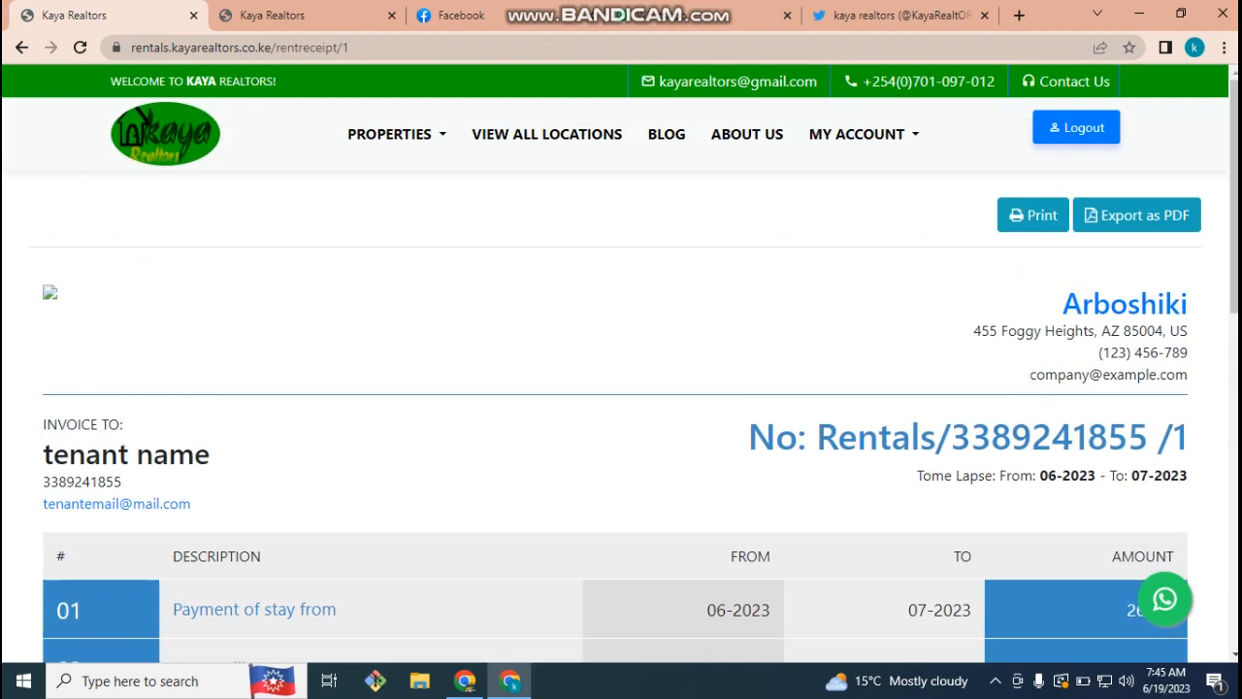
{"action": "left_click", "coordinate": [22, 47]}
- Close the rent receipts window and go back to the Kaya project 1 flats page
{"action": "left_click", "coordinate": [935, 497]}
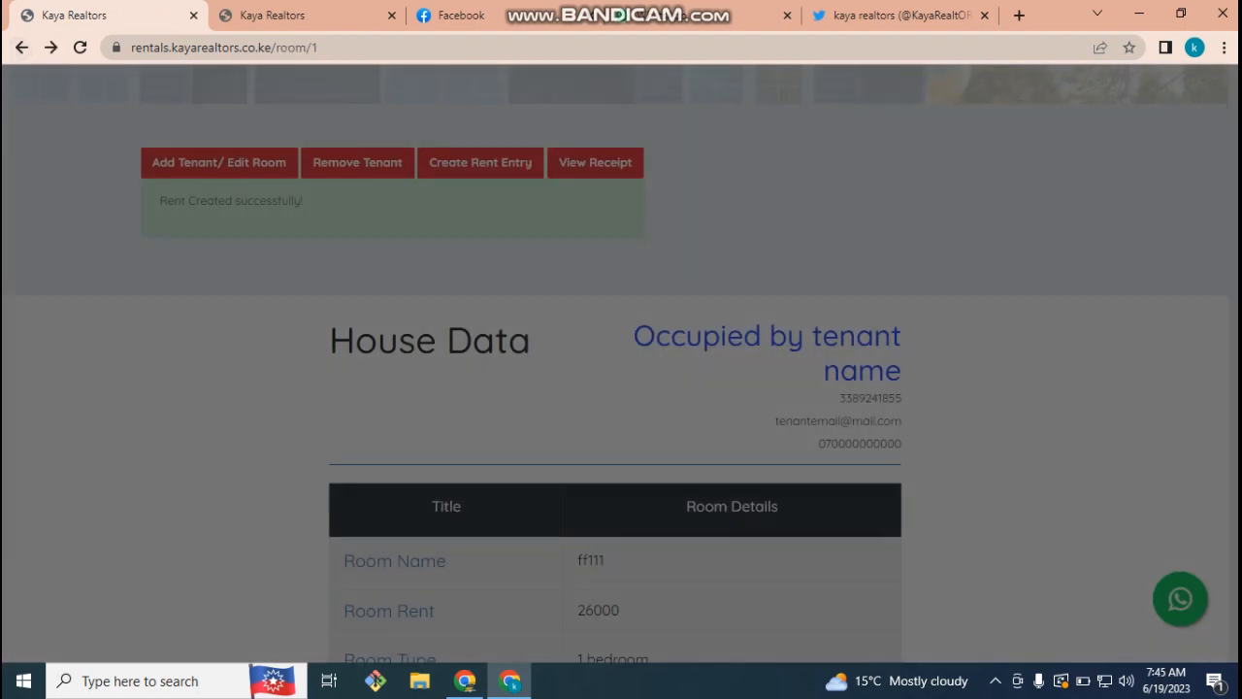
{"action": "scroll", "coordinate": [621, 388], "scroll_direction": "down", "scroll_amount": 7}
{"action": "left_click_drag", "start_coordinate": [621, 582], "coordinate": [679, 659]}
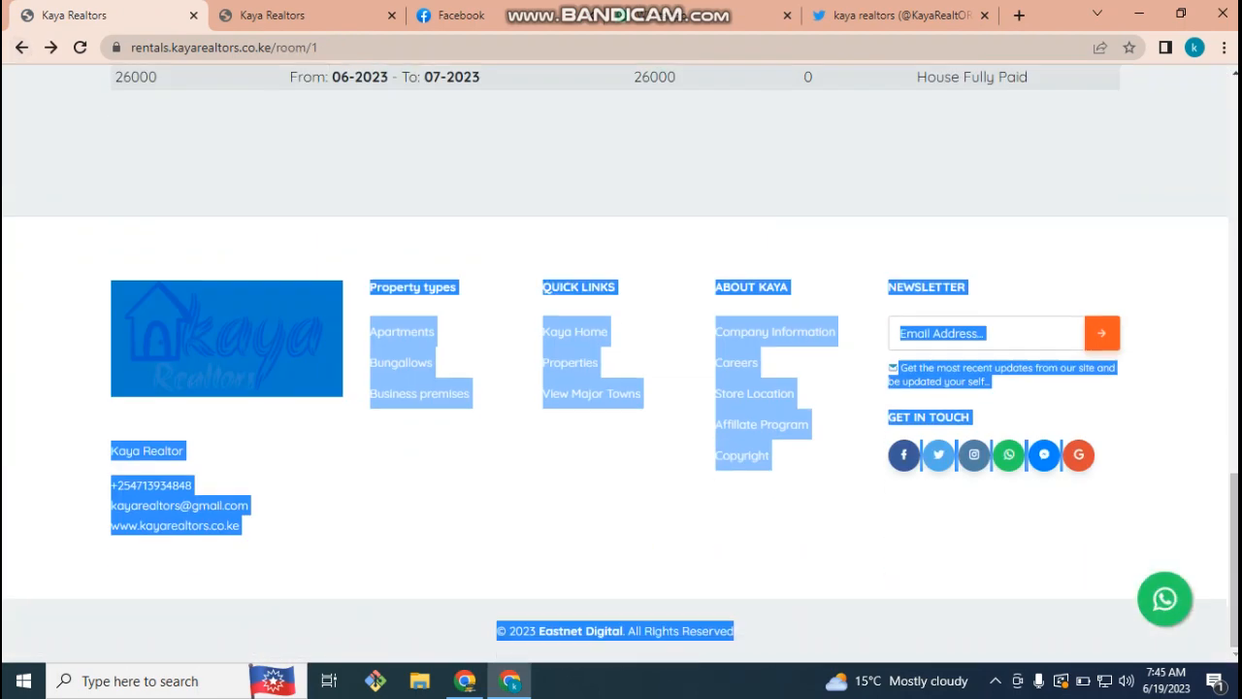
{"action": "left_click", "coordinate": [679, 543]}
{"action": "scroll", "coordinate": [621, 388], "scroll_direction": "up", "scroll_amount": 5}
{"action": "scroll", "coordinate": [357, 435], "scroll_direction": "up", "scroll_amount": 10}
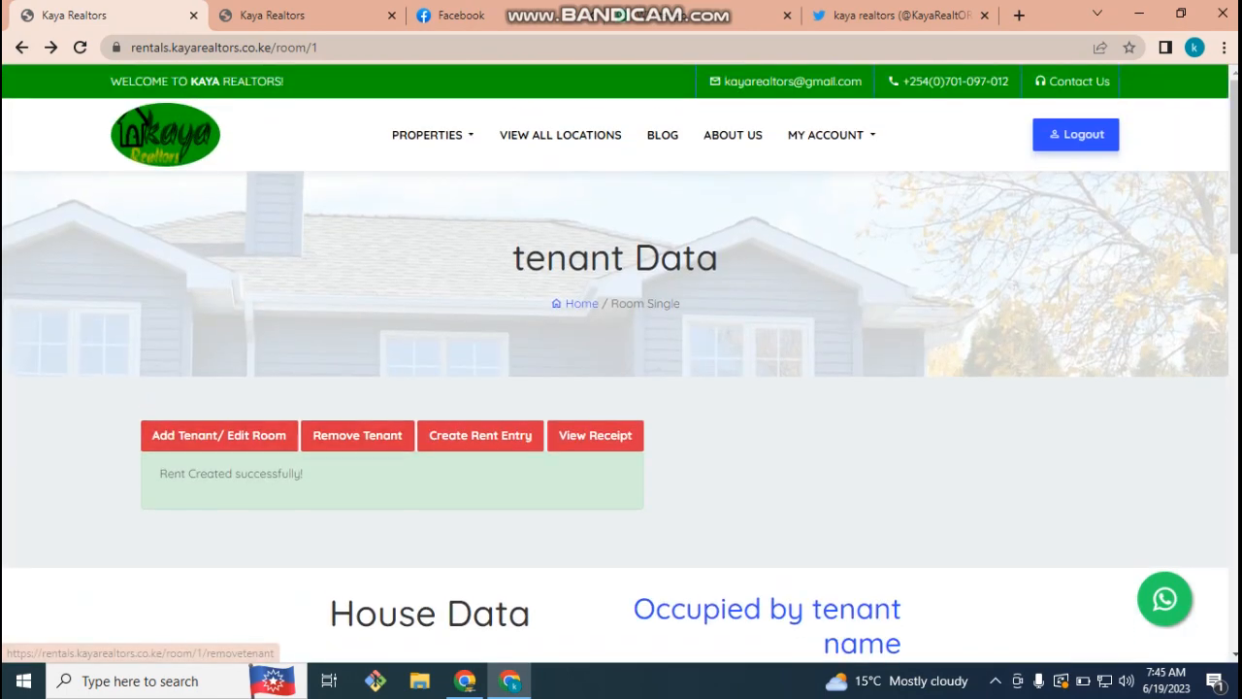
{"action": "left_click", "coordinate": [21, 48]}
{"action": "left_click", "coordinate": [21, 47]}
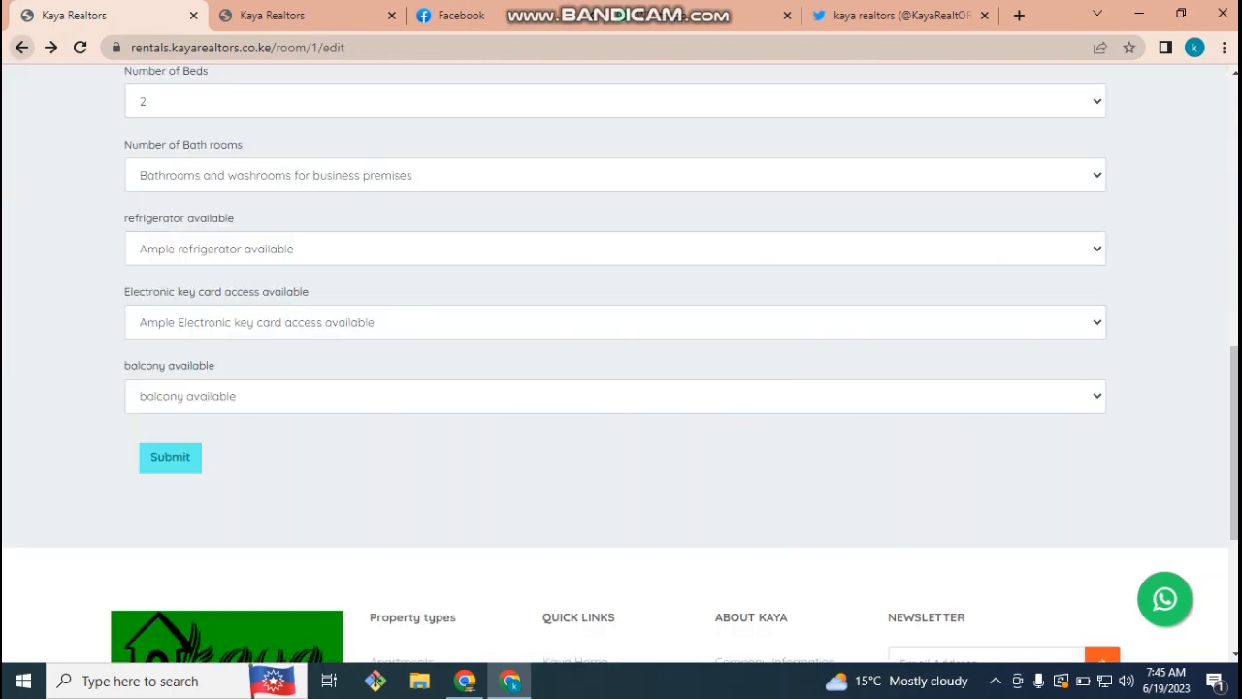
{"action": "left_click", "coordinate": [21, 48]}
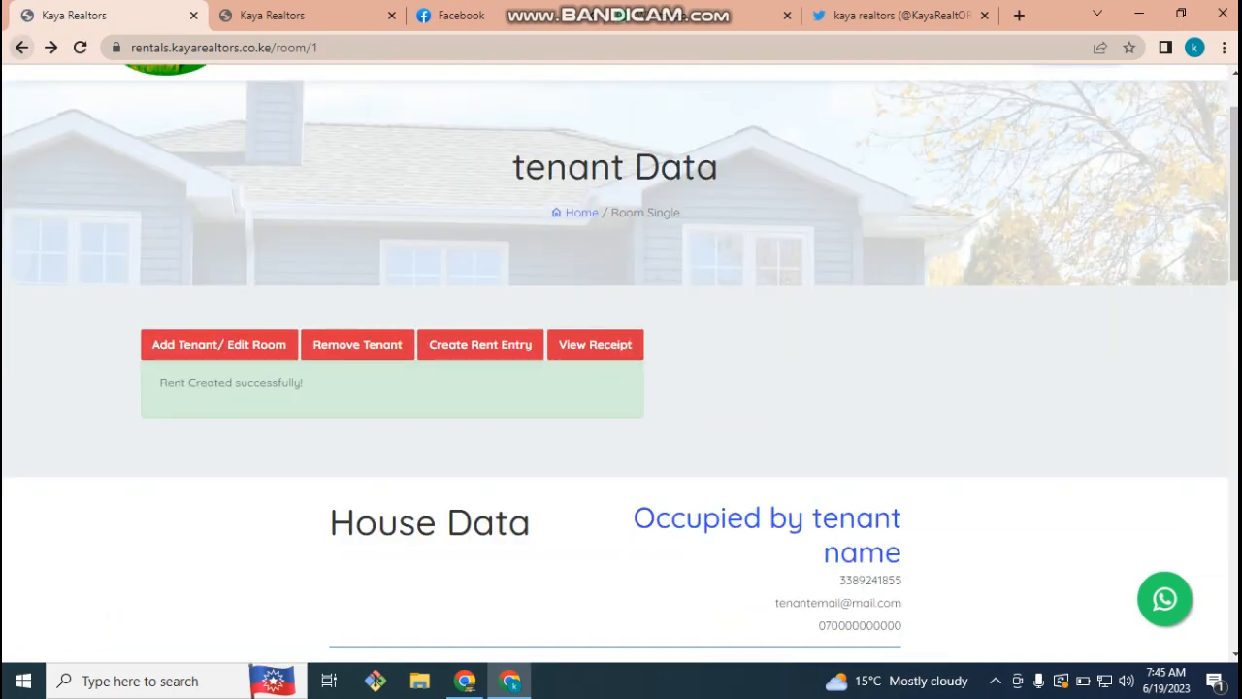
{"action": "left_click", "coordinate": [22, 48]}
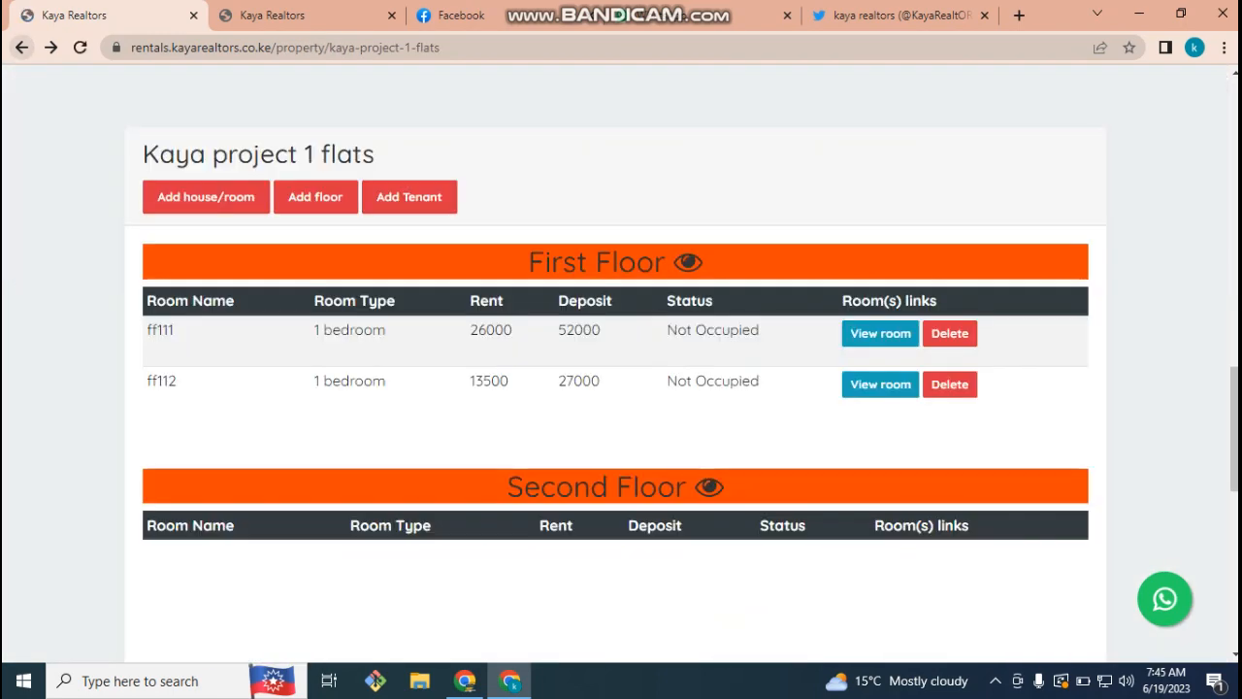
- Reload the property page and check ff111 and ff112 listed on First Floor
{"action": "scroll", "coordinate": [621, 364], "scroll_direction": "up", "scroll_amount": 7}
{"action": "scroll", "coordinate": [621, 364], "scroll_direction": "down", "scroll_amount": 6}
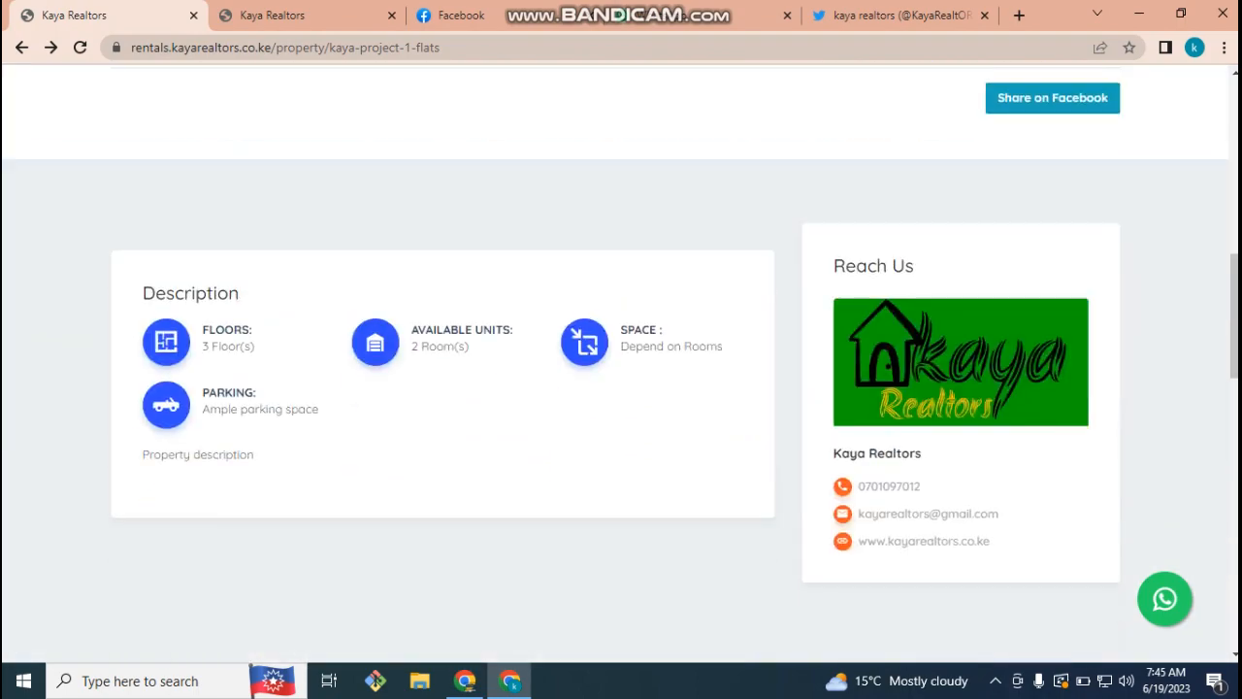
{"action": "scroll", "coordinate": [621, 363], "scroll_direction": "up", "scroll_amount": 6}
{"action": "scroll", "coordinate": [621, 364], "scroll_direction": "up", "scroll_amount": 3}
{"action": "scroll", "coordinate": [621, 364], "scroll_direction": "down", "scroll_amount": 5}
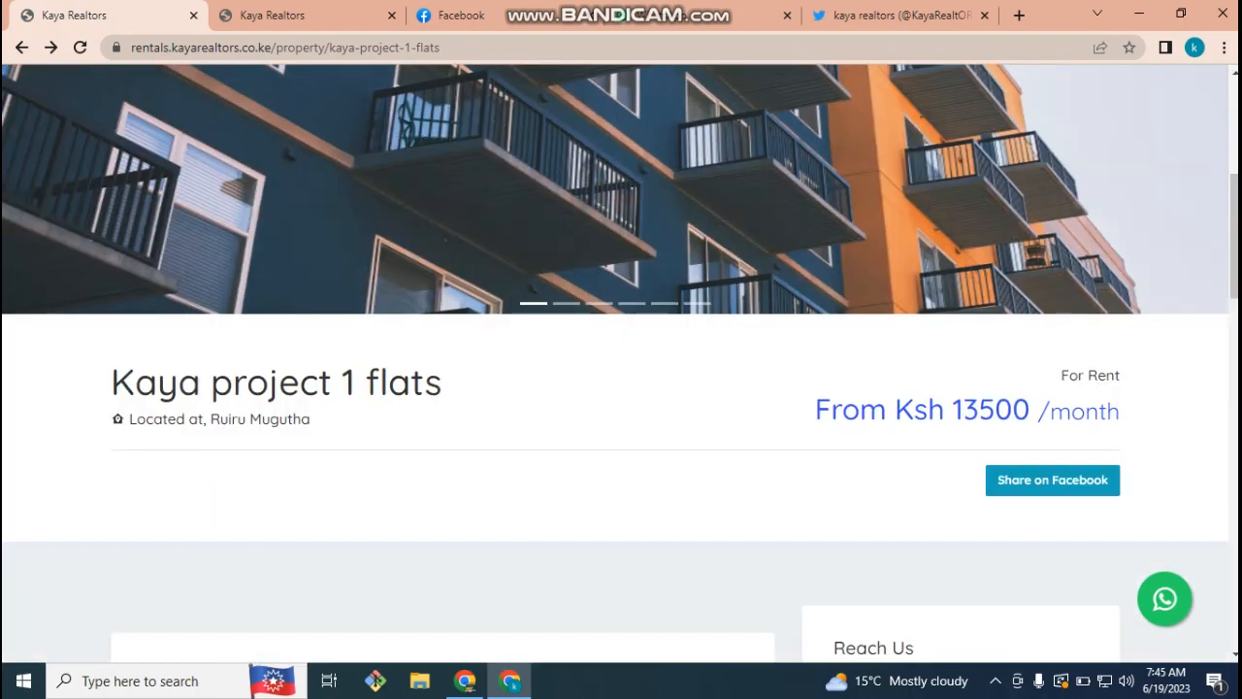
{"action": "scroll", "coordinate": [620, 364], "scroll_direction": "up", "scroll_amount": 3}
{"action": "scroll", "coordinate": [621, 364], "scroll_direction": "down", "scroll_amount": 3}
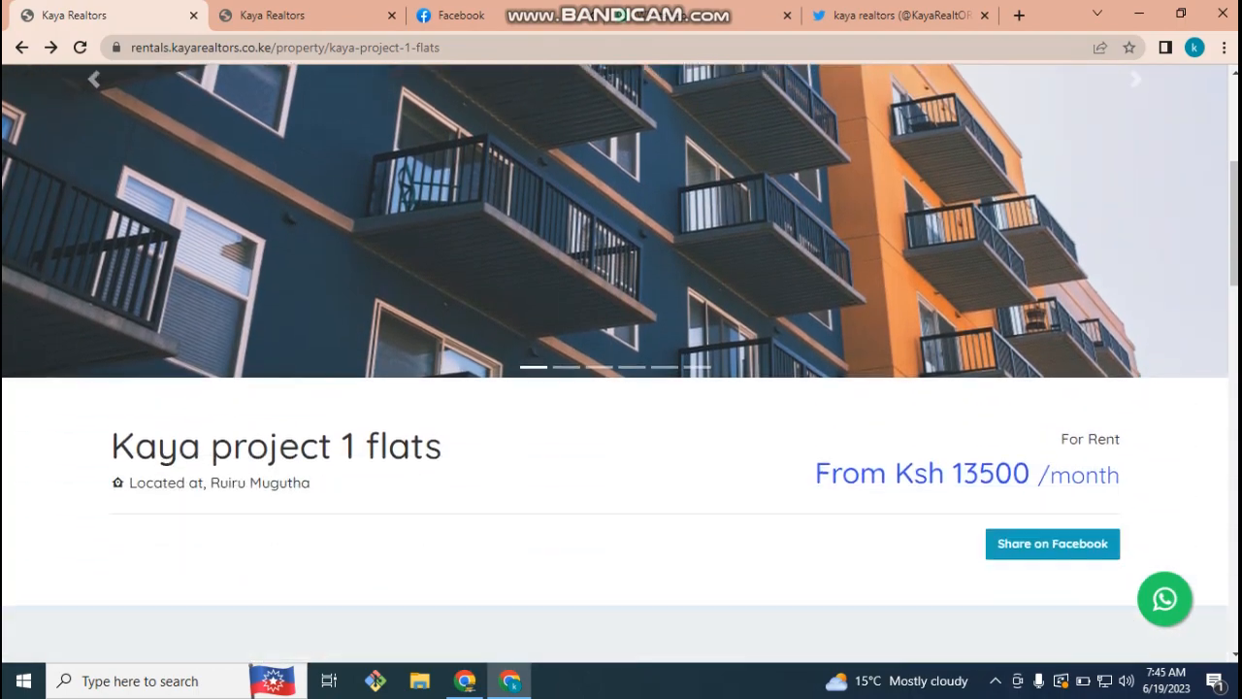
{"action": "scroll", "coordinate": [621, 364], "scroll_direction": "down", "scroll_amount": 12}
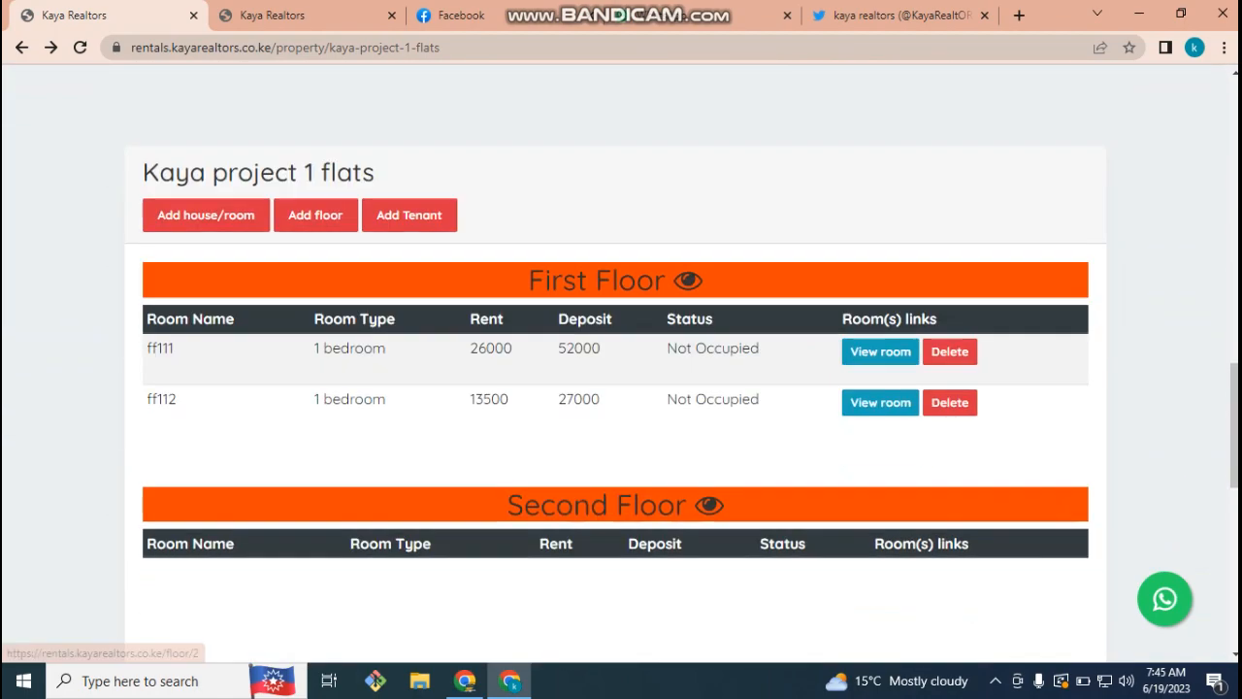
{"action": "scroll", "coordinate": [621, 364], "scroll_direction": "up", "scroll_amount": 2}
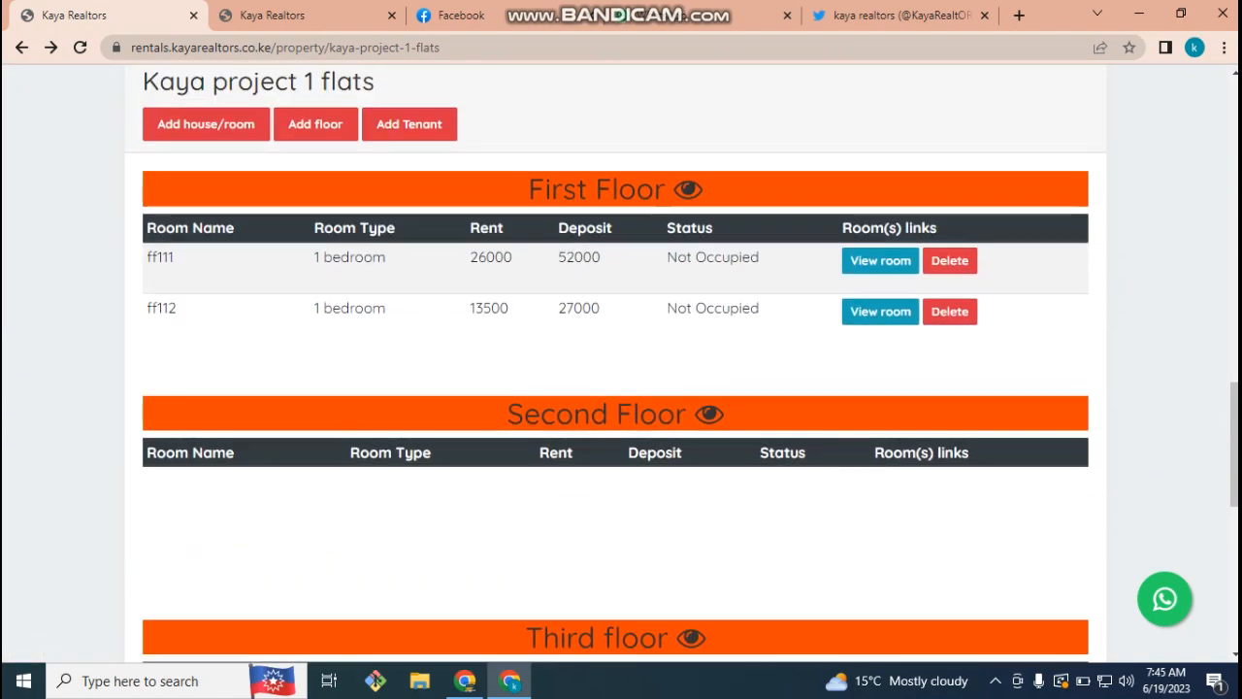
{"action": "key", "text": "F5"}
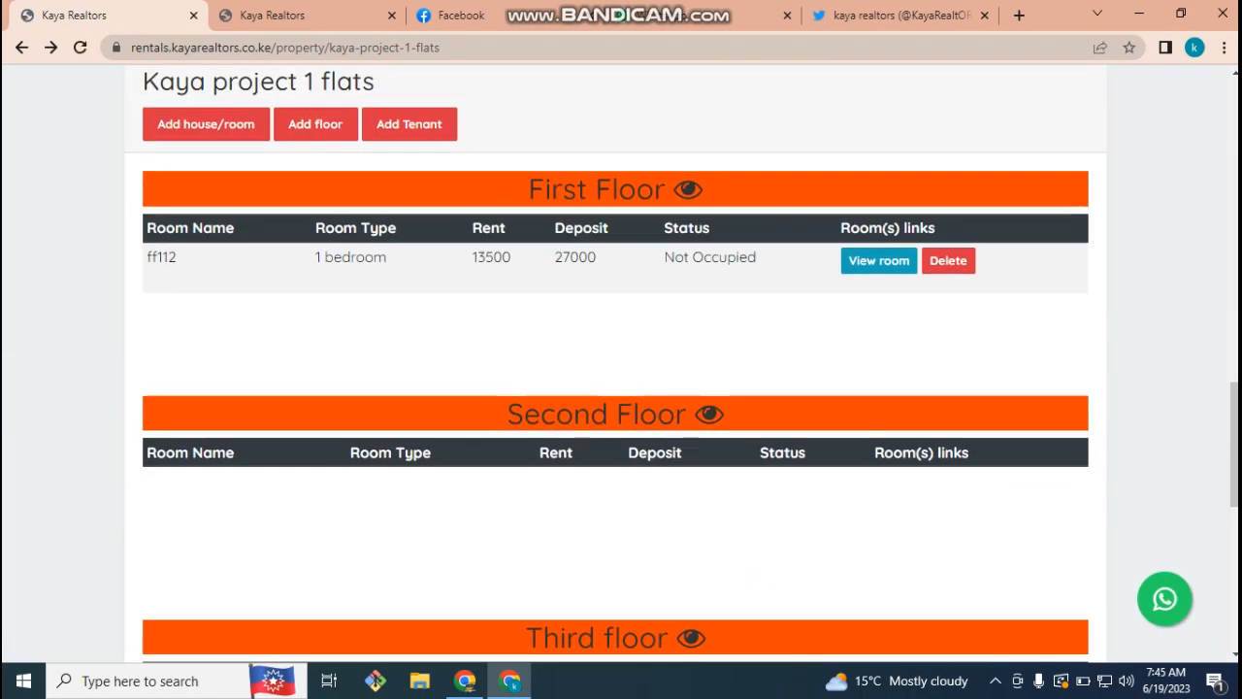
{"action": "scroll", "coordinate": [615, 364], "scroll_direction": "down", "scroll_amount": 5}
{"action": "scroll", "coordinate": [616, 364], "scroll_direction": "up", "scroll_amount": 4}
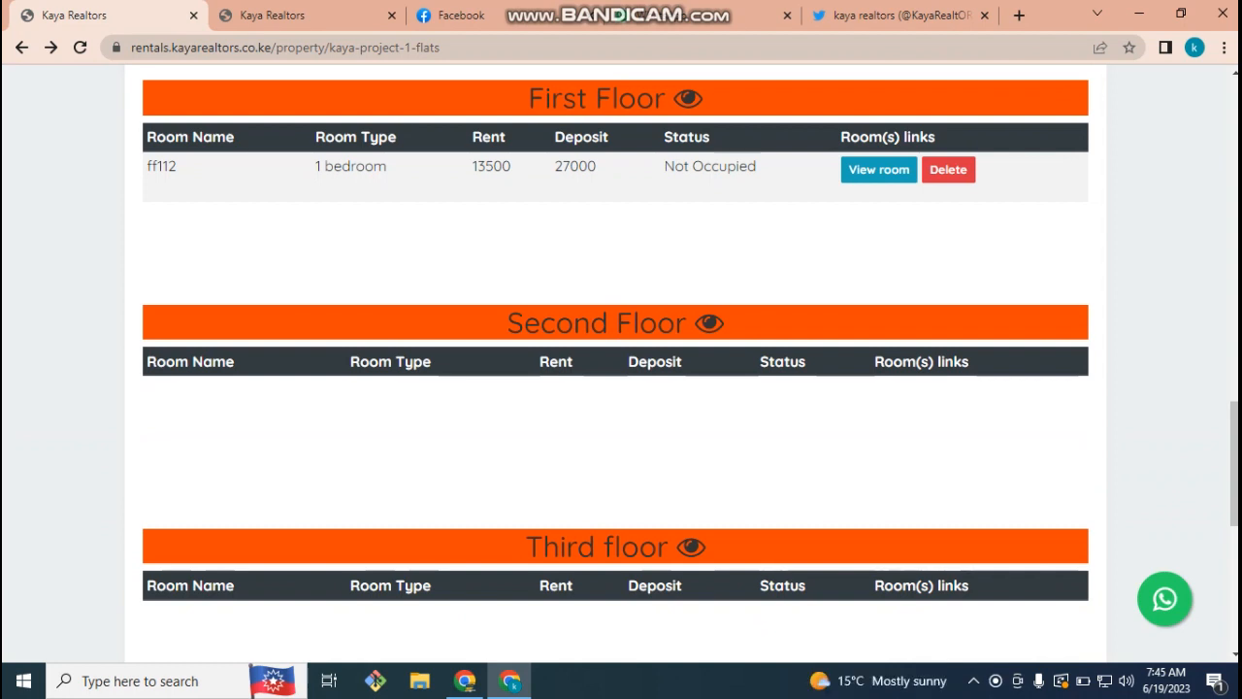
{"action": "scroll", "coordinate": [621, 359], "scroll_direction": "down", "scroll_amount": 6}
{"action": "scroll", "coordinate": [621, 359], "scroll_direction": "up", "scroll_amount": 11}
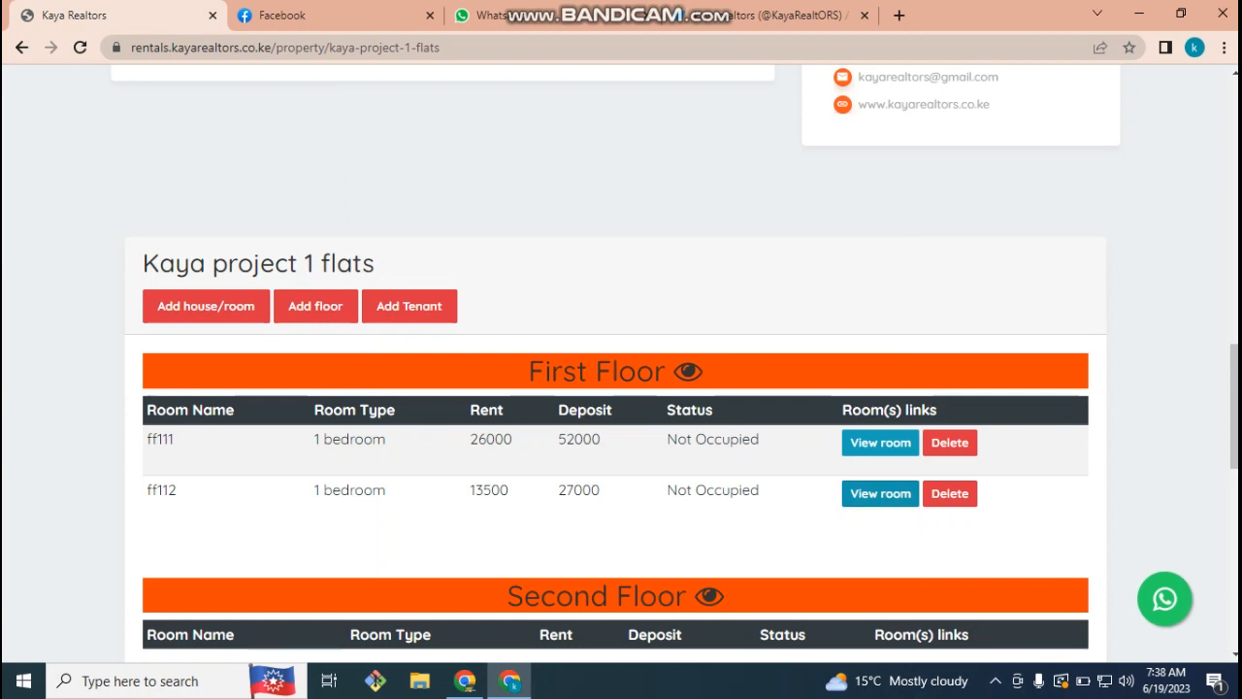
- Open room ff111's details and review its rent, room type and refrigerator rows
{"action": "left_click", "coordinate": [880, 442]}
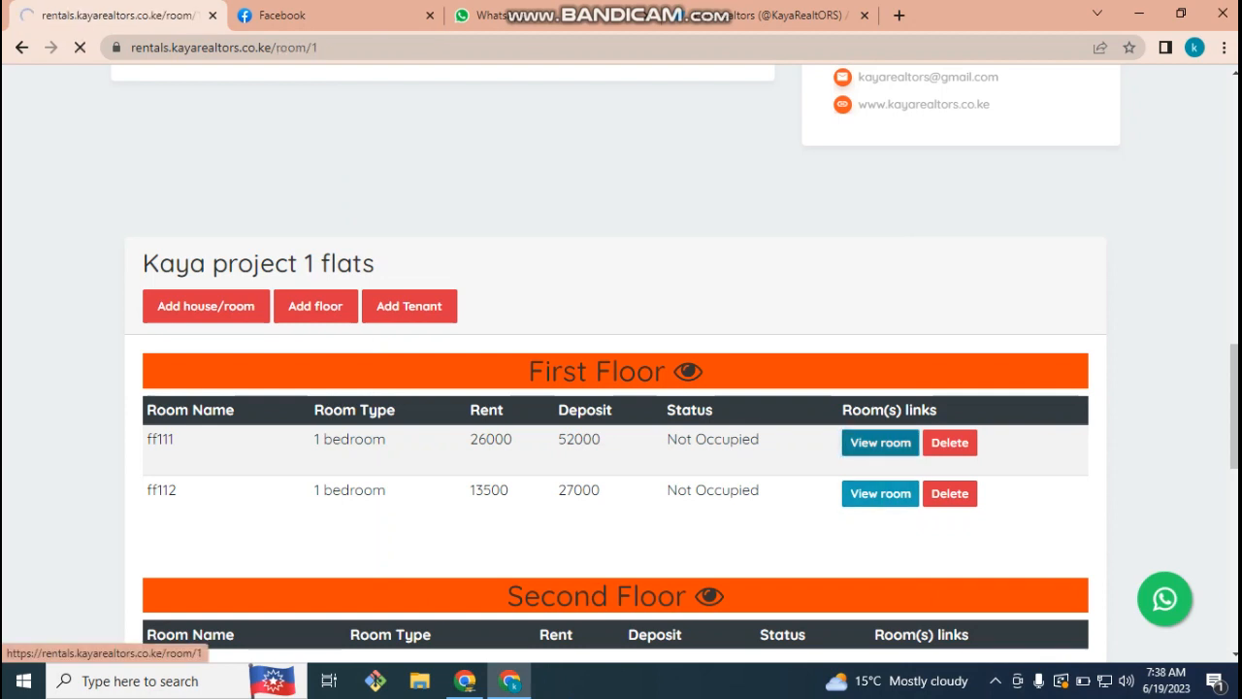
{"action": "scroll", "coordinate": [620, 388], "scroll_direction": "down", "scroll_amount": 2}
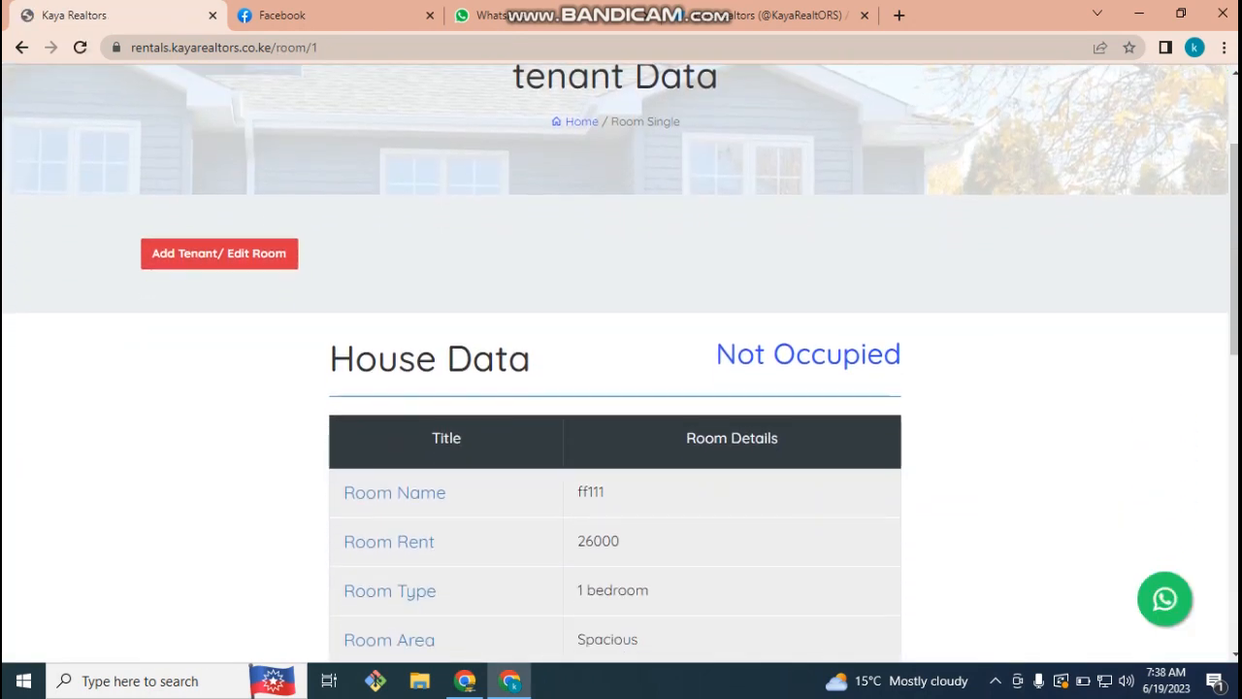
{"action": "scroll", "coordinate": [621, 388], "scroll_direction": "down", "scroll_amount": 1}
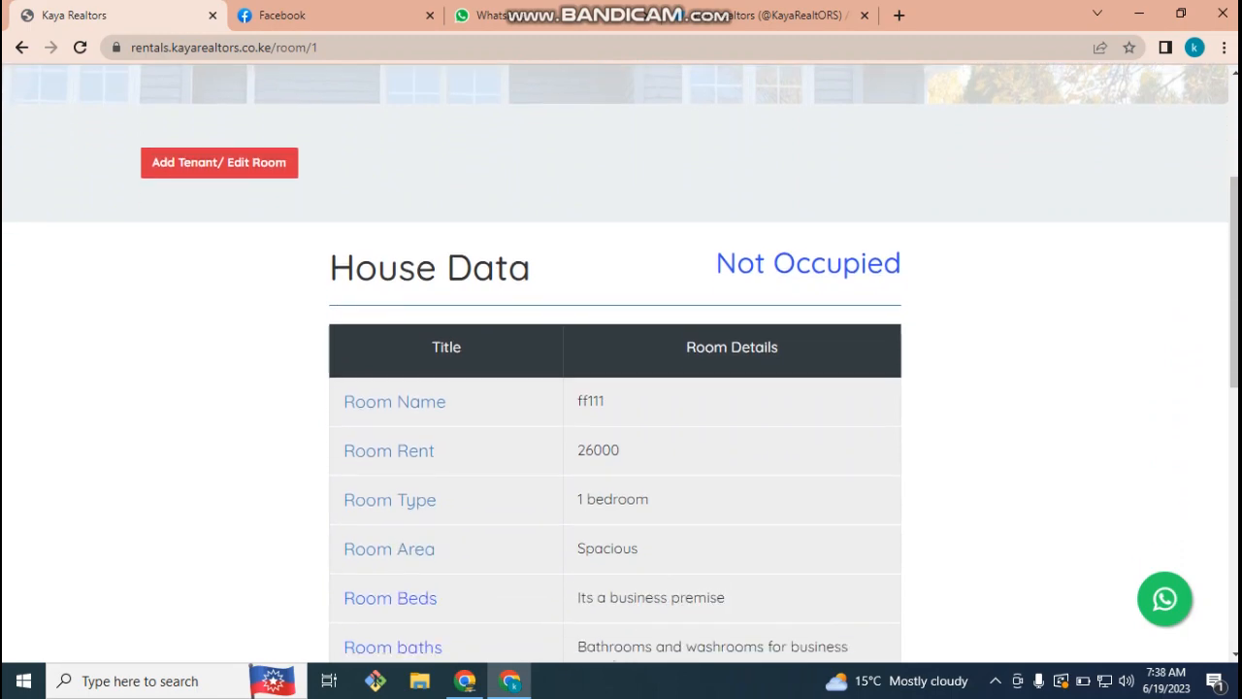
{"action": "left_click_drag", "start_coordinate": [330, 264], "coordinate": [859, 658]}
{"action": "left_click", "coordinate": [1009, 437]}
{"action": "left_click_drag", "start_coordinate": [343, 451], "coordinate": [436, 451]}
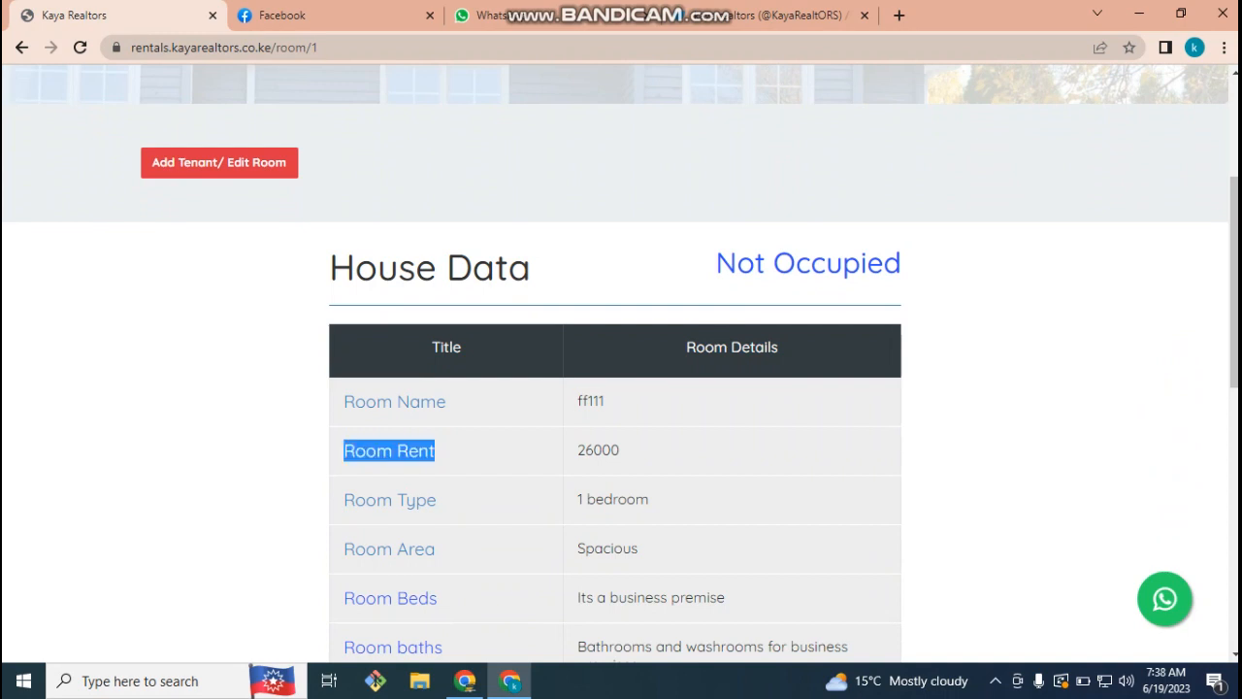
{"action": "left_click_drag", "start_coordinate": [586, 449], "coordinate": [619, 449]}
{"action": "left_click", "coordinate": [619, 451]}
{"action": "left_click_drag", "start_coordinate": [648, 500], "coordinate": [636, 500]}
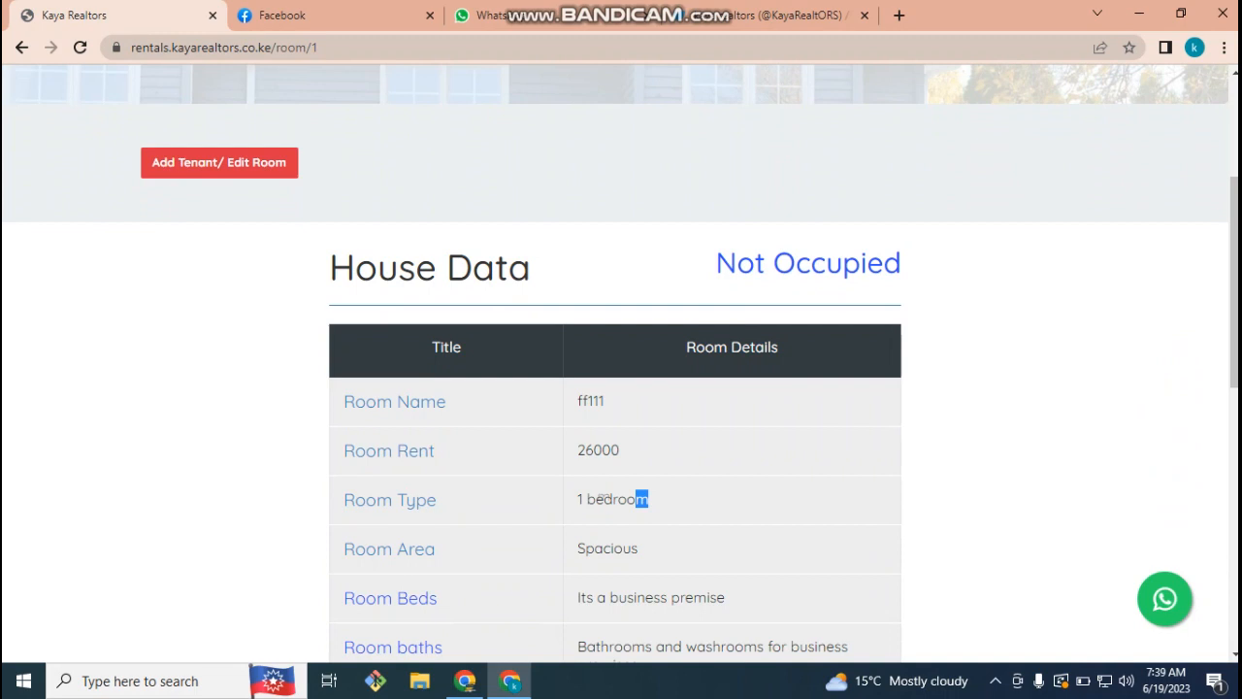
{"action": "left_click", "coordinate": [648, 500]}
{"action": "scroll", "coordinate": [648, 500], "scroll_direction": "down", "scroll_amount": 1}
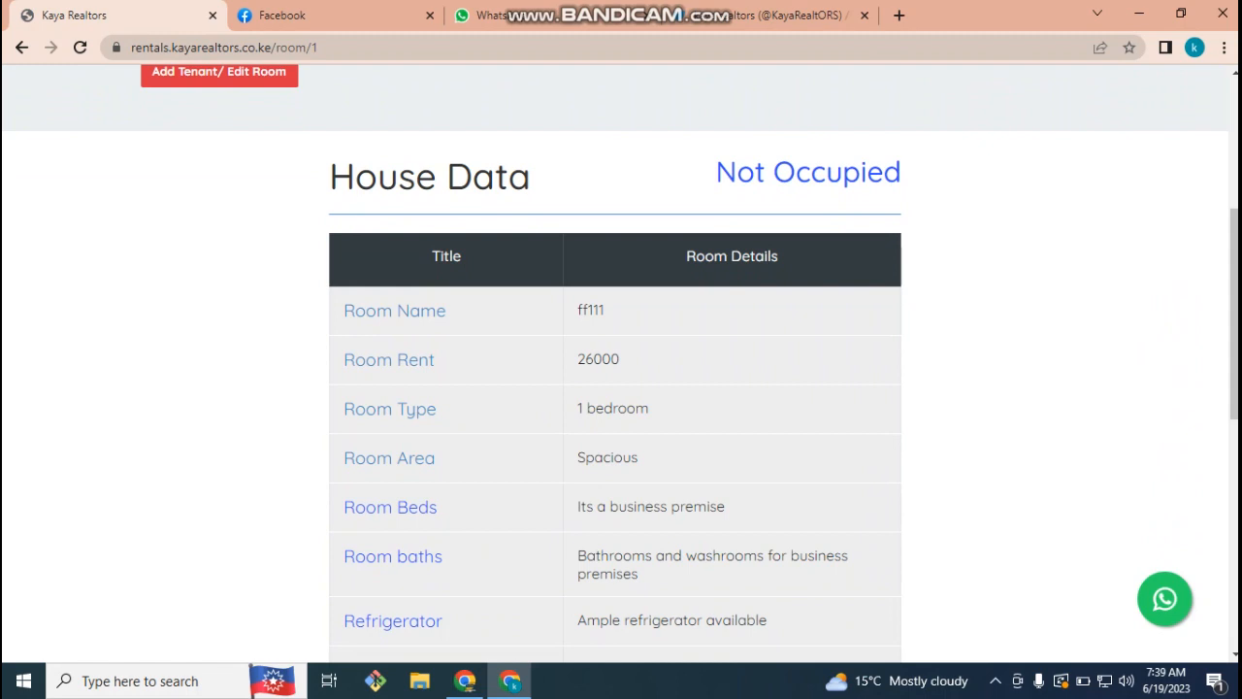
{"action": "scroll", "coordinate": [621, 382], "scroll_direction": "down", "scroll_amount": 1}
{"action": "left_click_drag", "start_coordinate": [343, 528], "coordinate": [732, 529]}
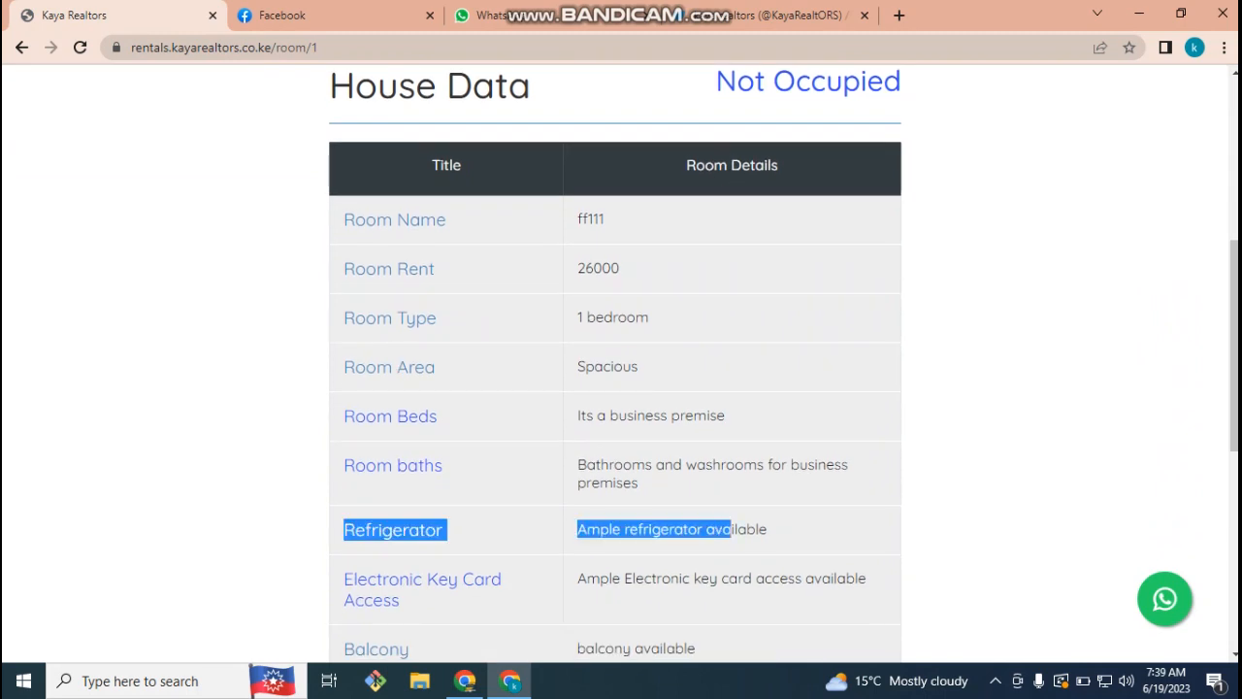
{"action": "left_click", "coordinate": [732, 530]}
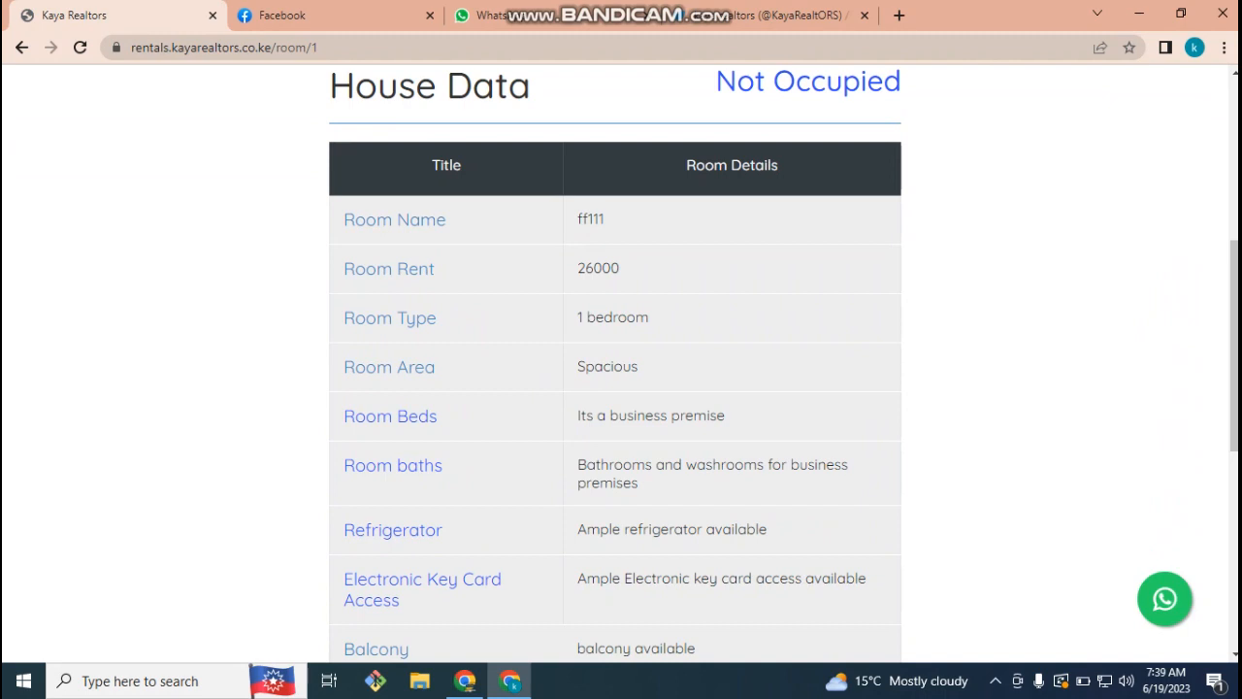
- Open ff111's Add Tenant/ Edit Room form
{"action": "scroll", "coordinate": [621, 382], "scroll_direction": "down", "scroll_amount": 5}
{"action": "scroll", "coordinate": [621, 383], "scroll_direction": "up", "scroll_amount": 6}
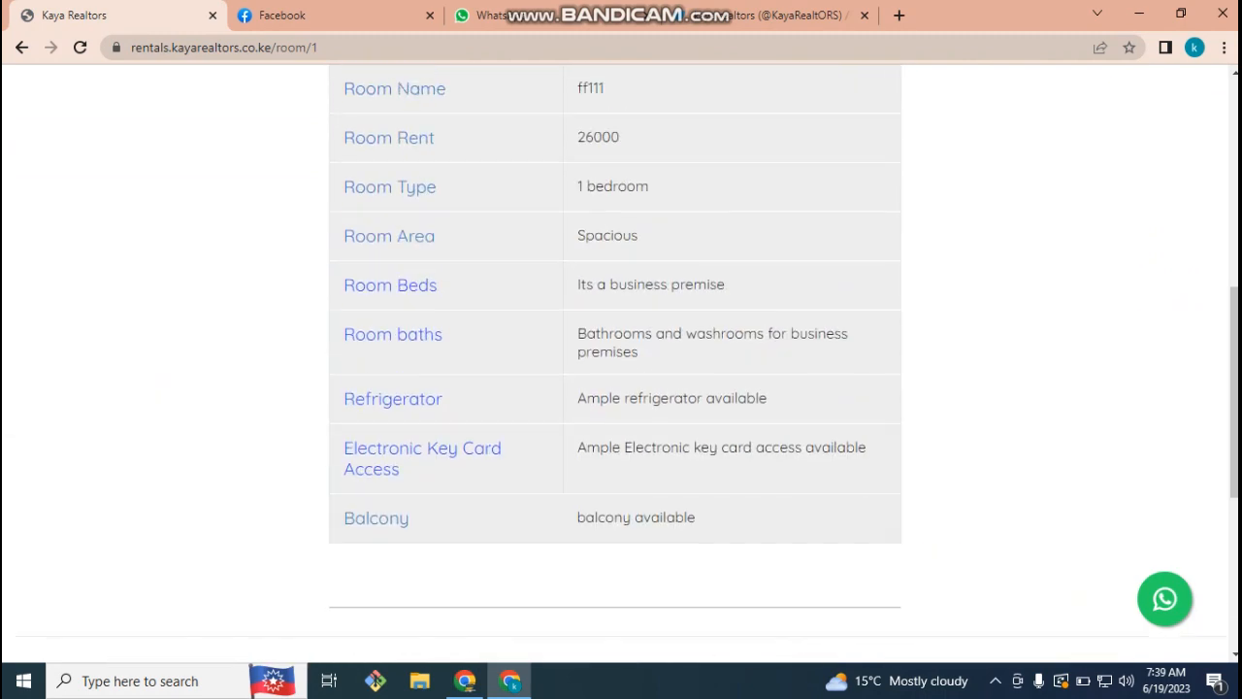
{"action": "scroll", "coordinate": [621, 365], "scroll_direction": "up", "scroll_amount": 3}
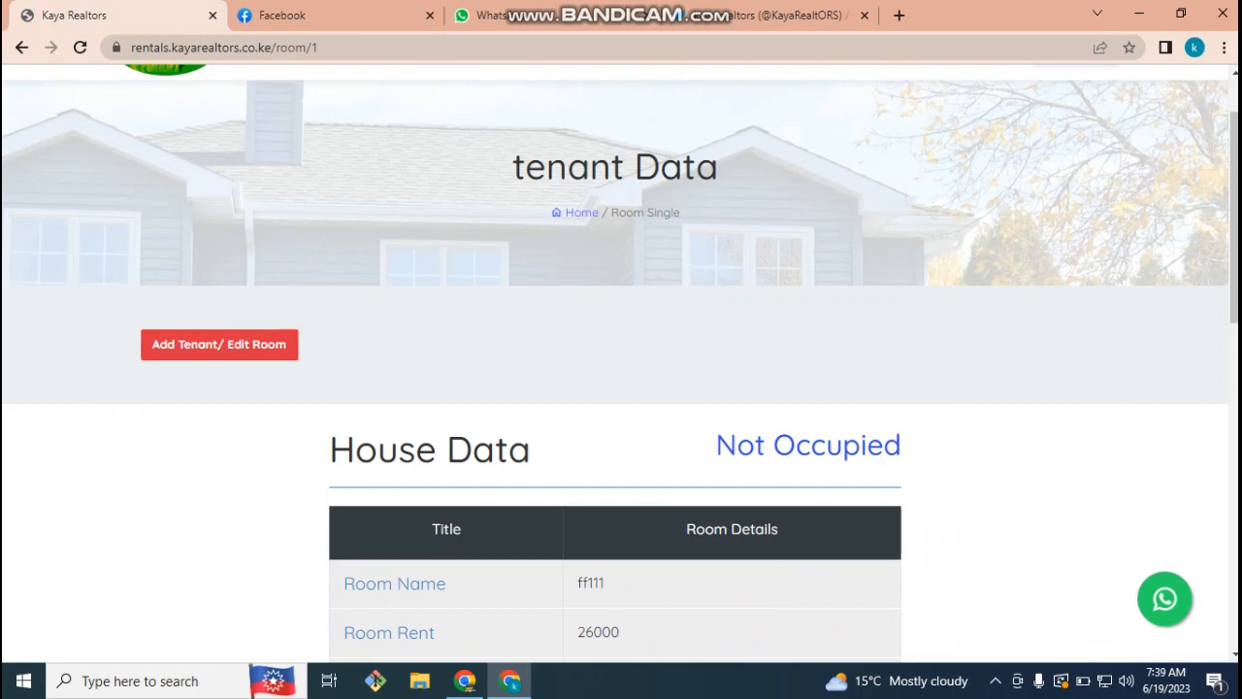
{"action": "scroll", "coordinate": [621, 364], "scroll_direction": "down", "scroll_amount": 4}
{"action": "scroll", "coordinate": [621, 364], "scroll_direction": "up", "scroll_amount": 4}
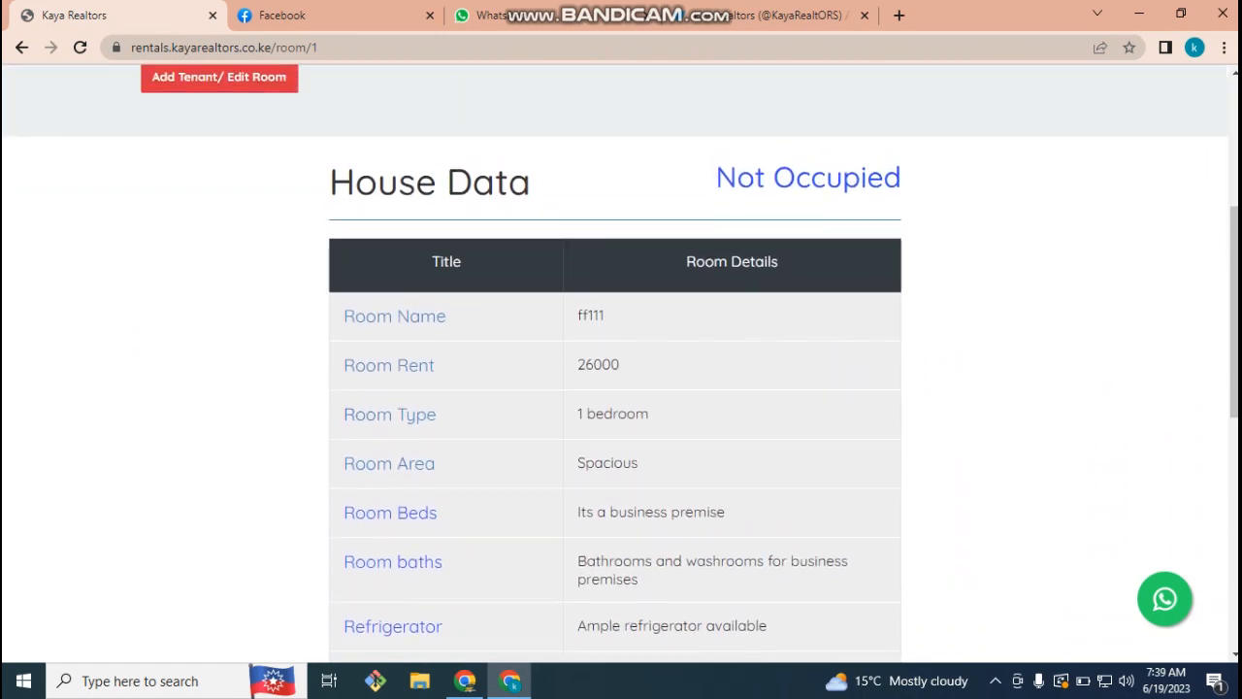
{"action": "left_click", "coordinate": [219, 345]}
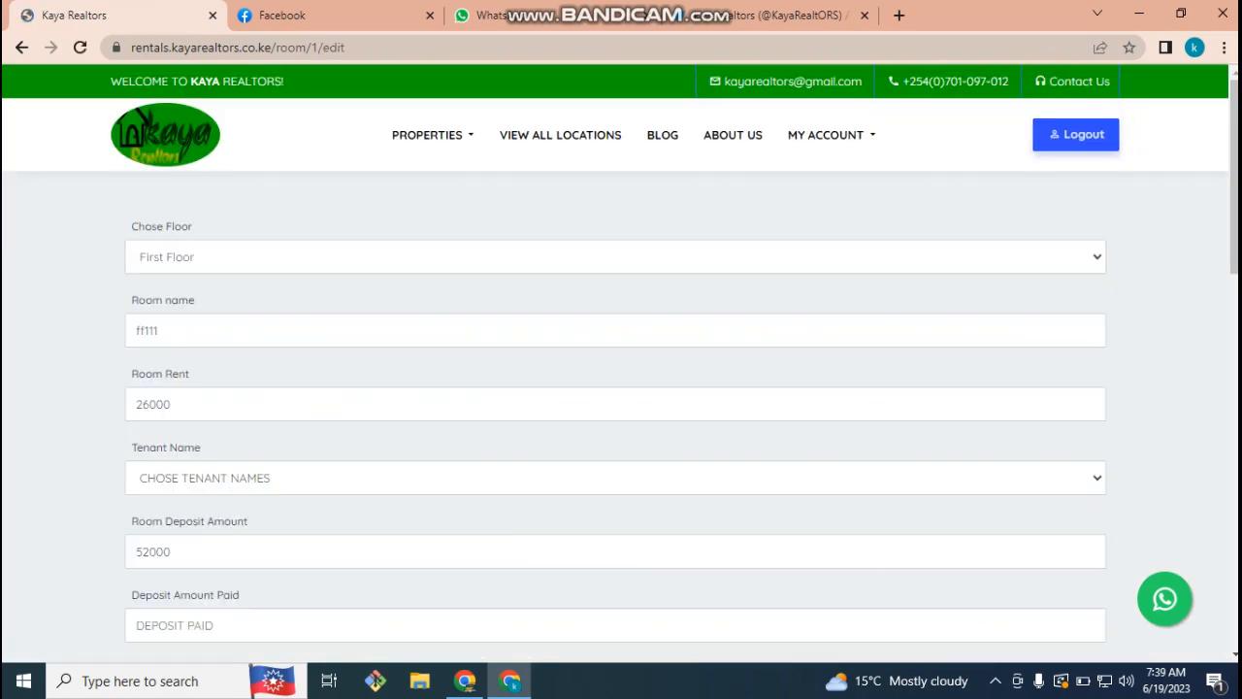
- Keep First Floor as the floor and assign the only listed tenant to room ff111
{"action": "left_click", "coordinate": [615, 257]}
{"action": "left_click", "coordinate": [615, 257]}
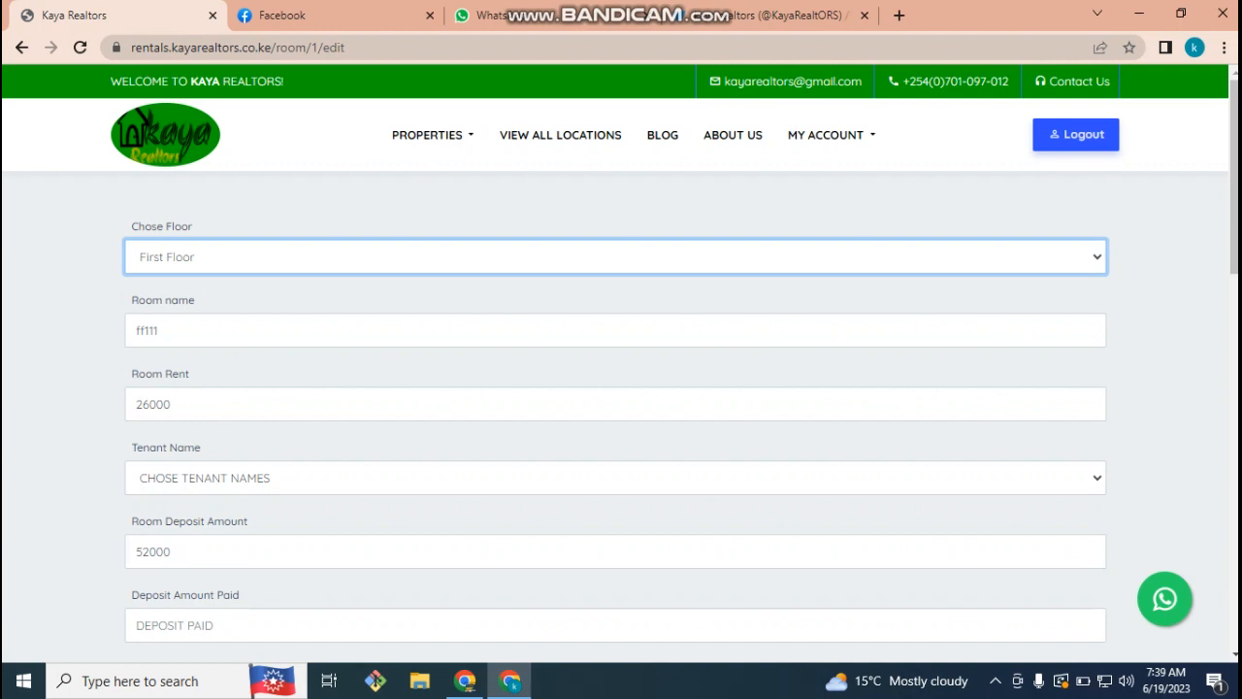
{"action": "left_click", "coordinate": [615, 477]}
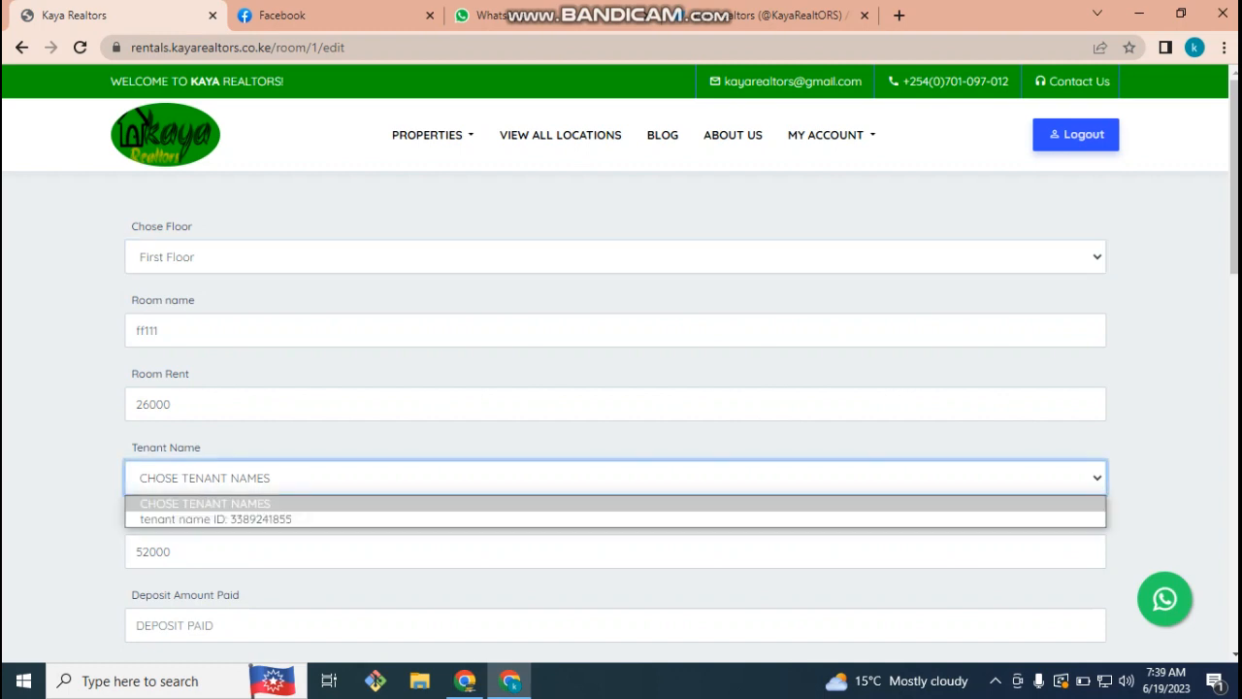
{"action": "key", "text": "Down"}
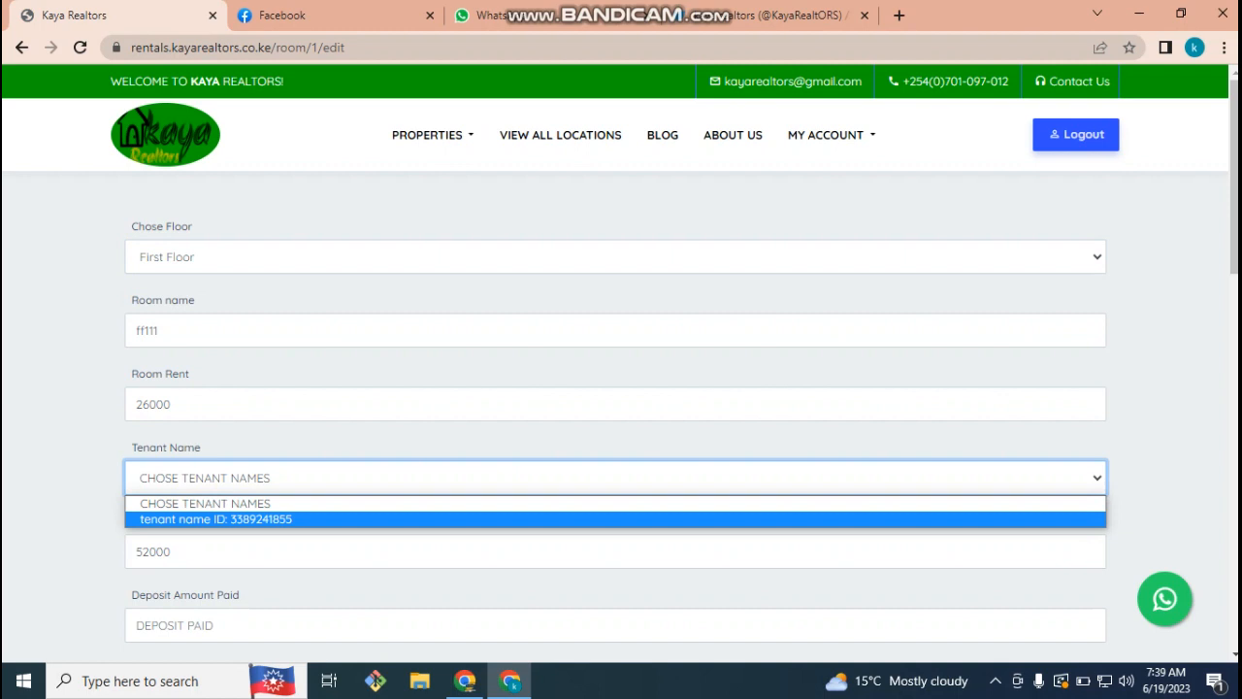
{"action": "key", "text": "Return"}
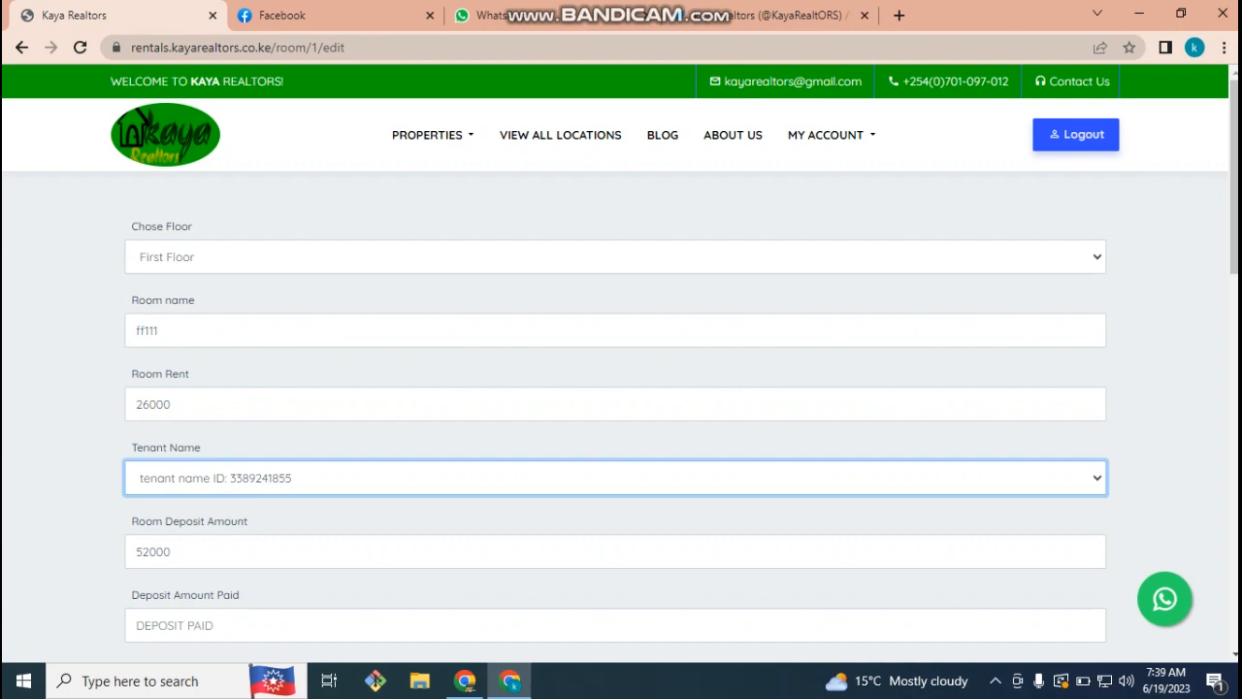
- Enter 40000 as the deposit amount paid, leaving a 12000 balance
{"action": "scroll", "coordinate": [621, 534], "scroll_direction": "down", "scroll_amount": 1}
{"action": "left_click", "coordinate": [136, 534]}
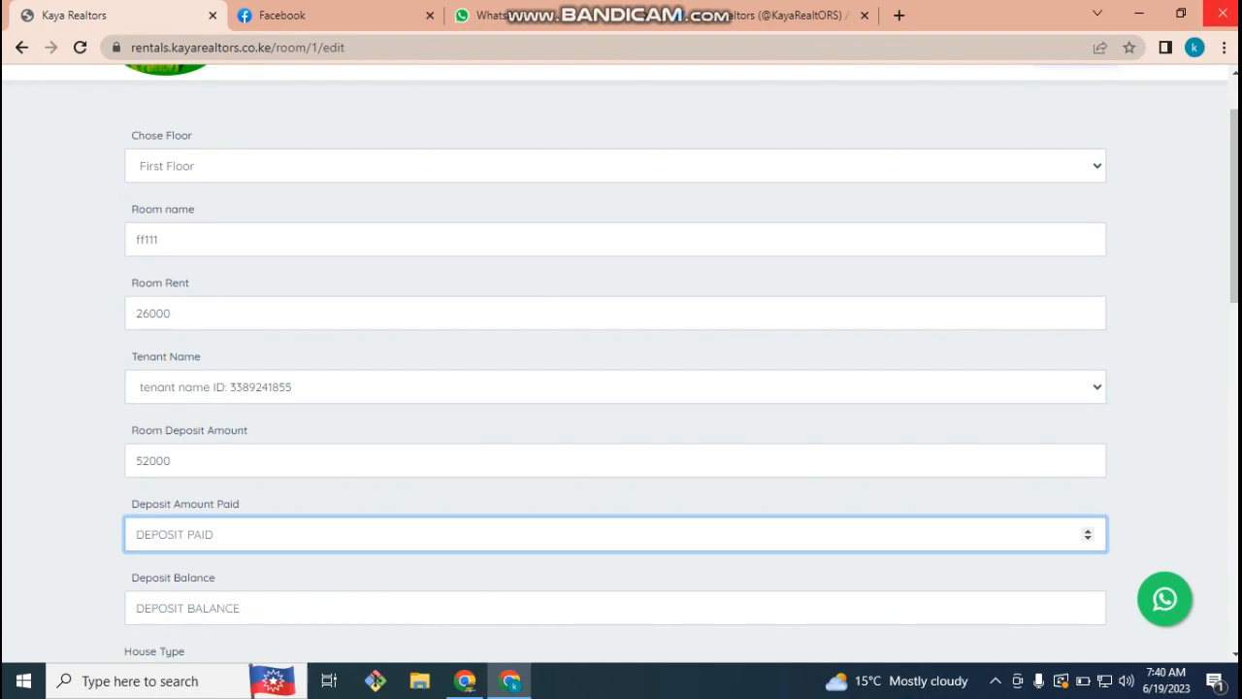
{"action": "type", "text": "52"}
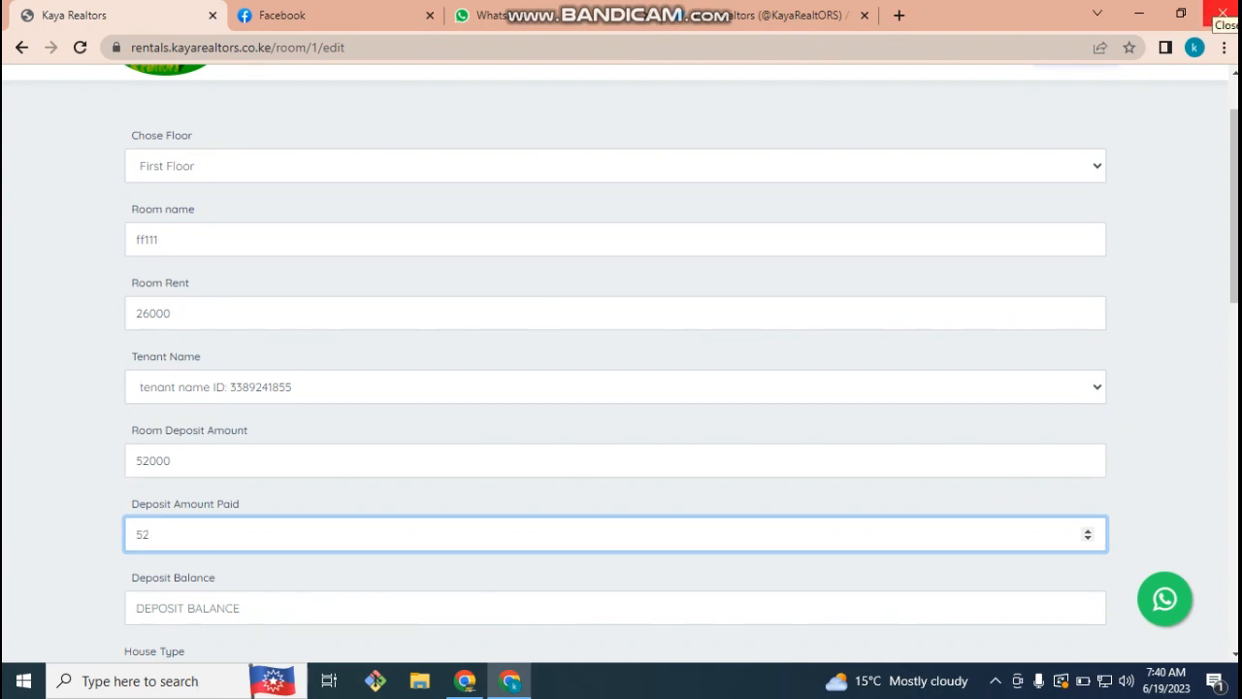
{"action": "type", "text": "000"}
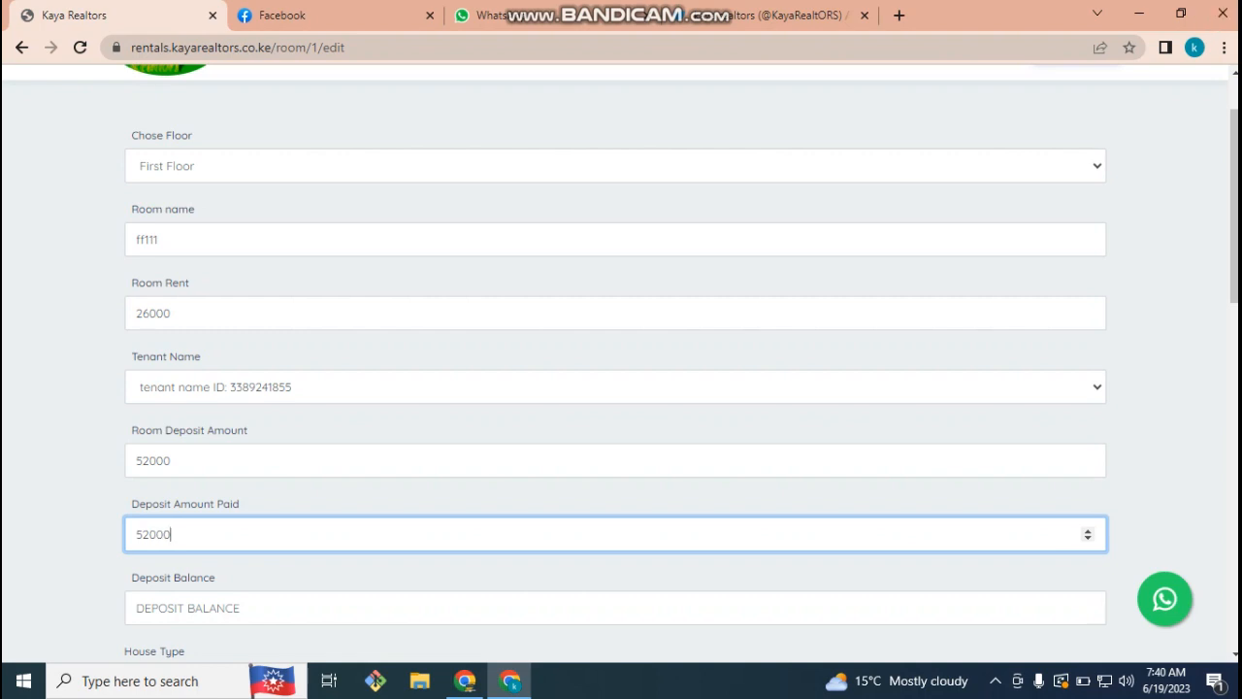
{"action": "key", "text": "Tab"}
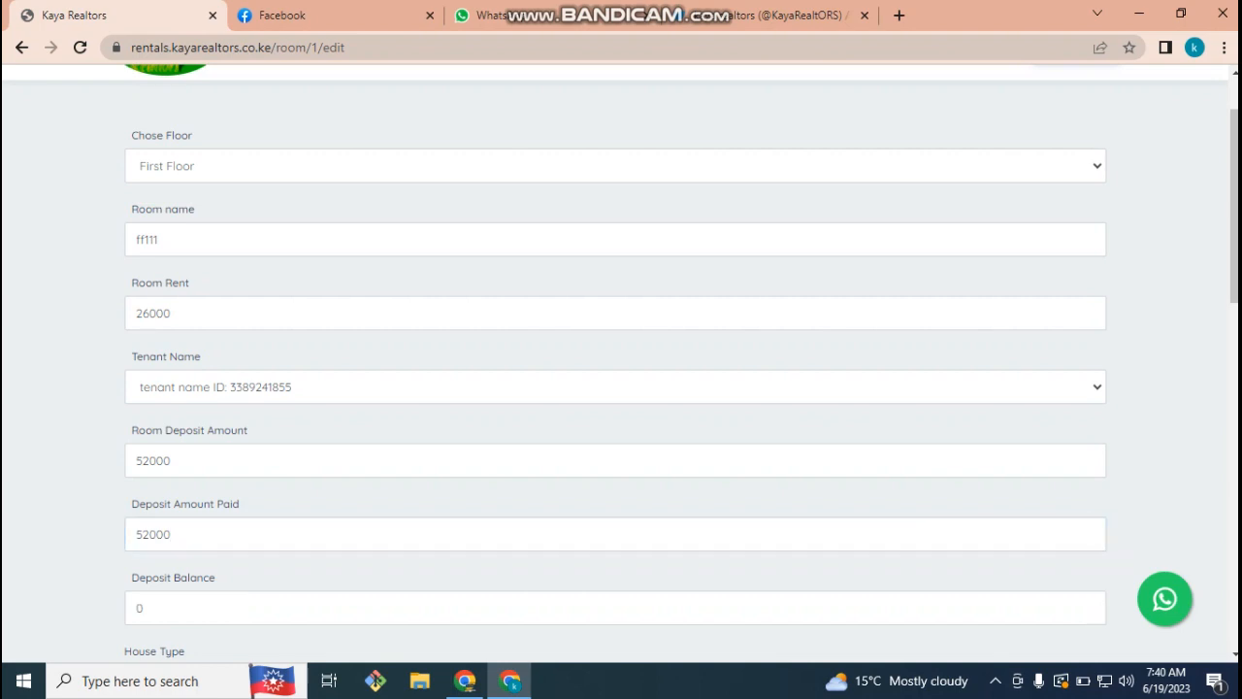
{"action": "left_click_drag", "start_coordinate": [173, 534], "coordinate": [134, 534]}
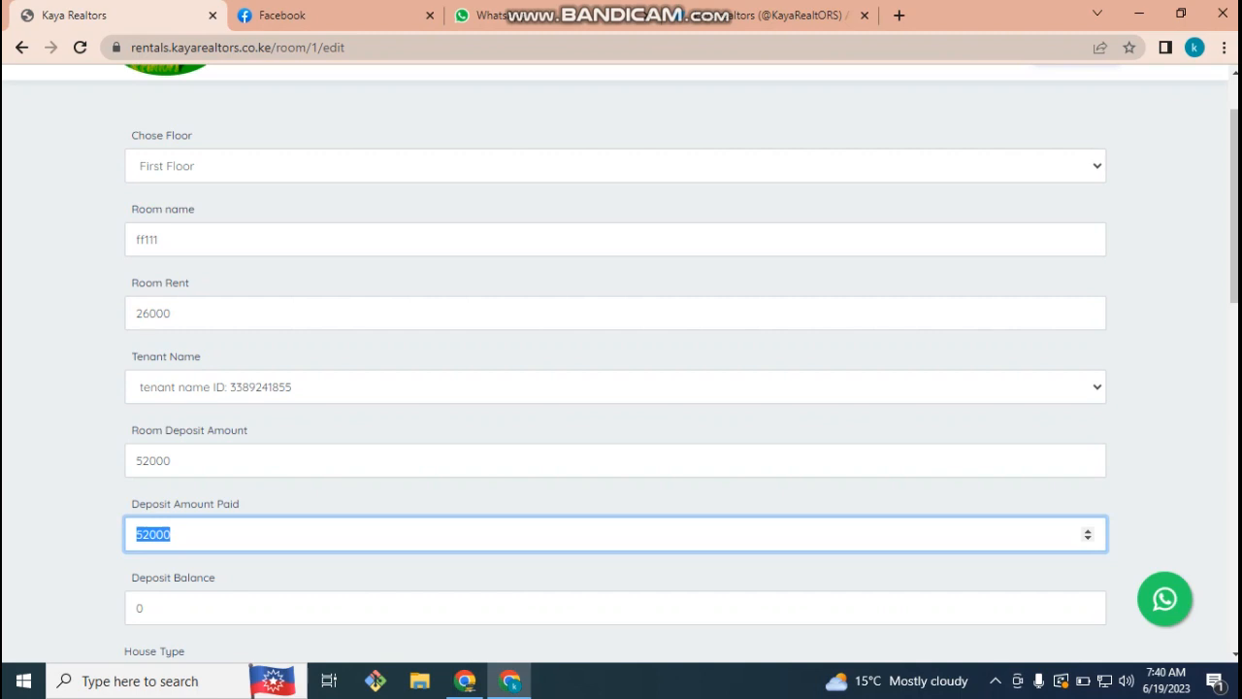
{"action": "type", "text": "40000"}
{"action": "left_click", "coordinate": [89, 574]}
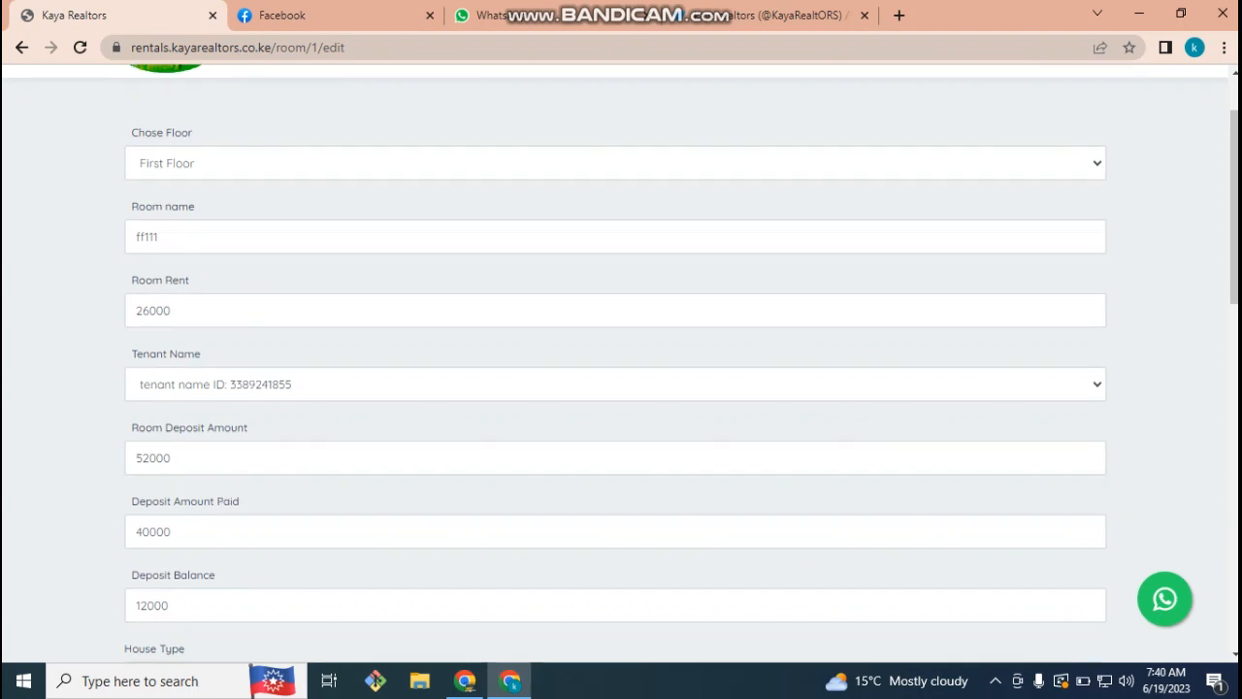
- Set the number of beds to 2 and submit the room changes
{"action": "scroll", "coordinate": [621, 389], "scroll_direction": "down", "scroll_amount": 2}
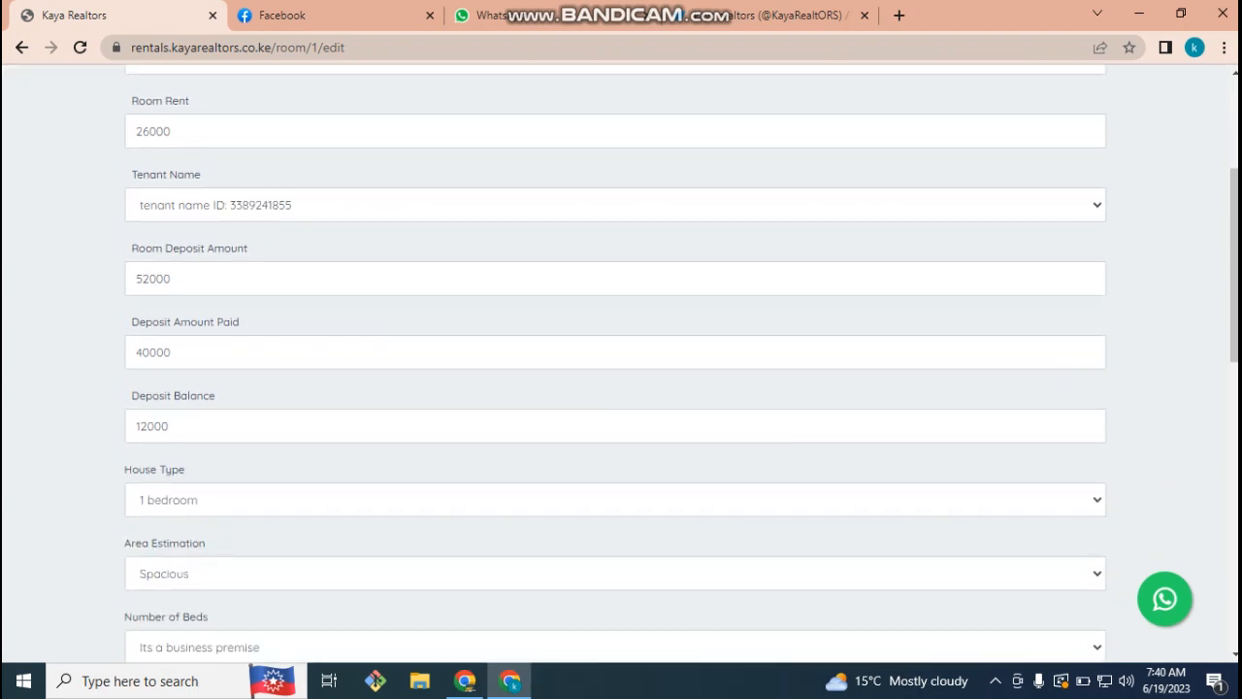
{"action": "left_click", "coordinate": [615, 573]}
{"action": "left_click", "coordinate": [615, 536]}
{"action": "scroll", "coordinate": [615, 388], "scroll_direction": "down", "scroll_amount": 2}
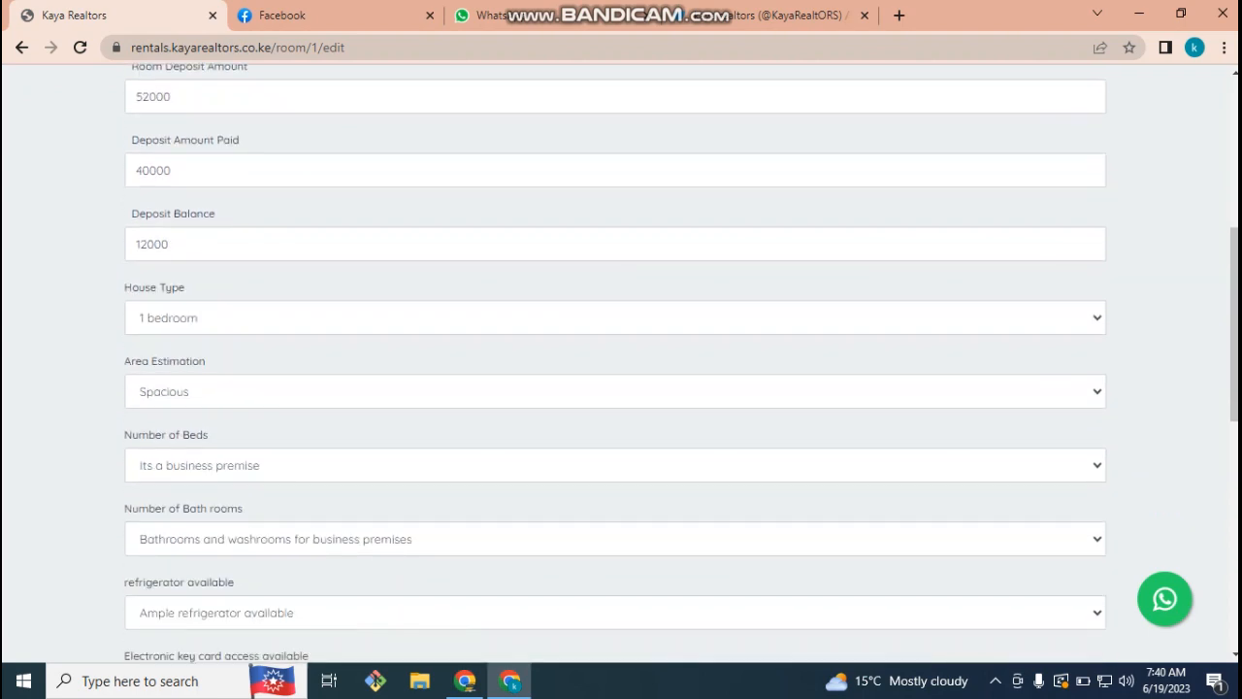
{"action": "left_click", "coordinate": [615, 464]}
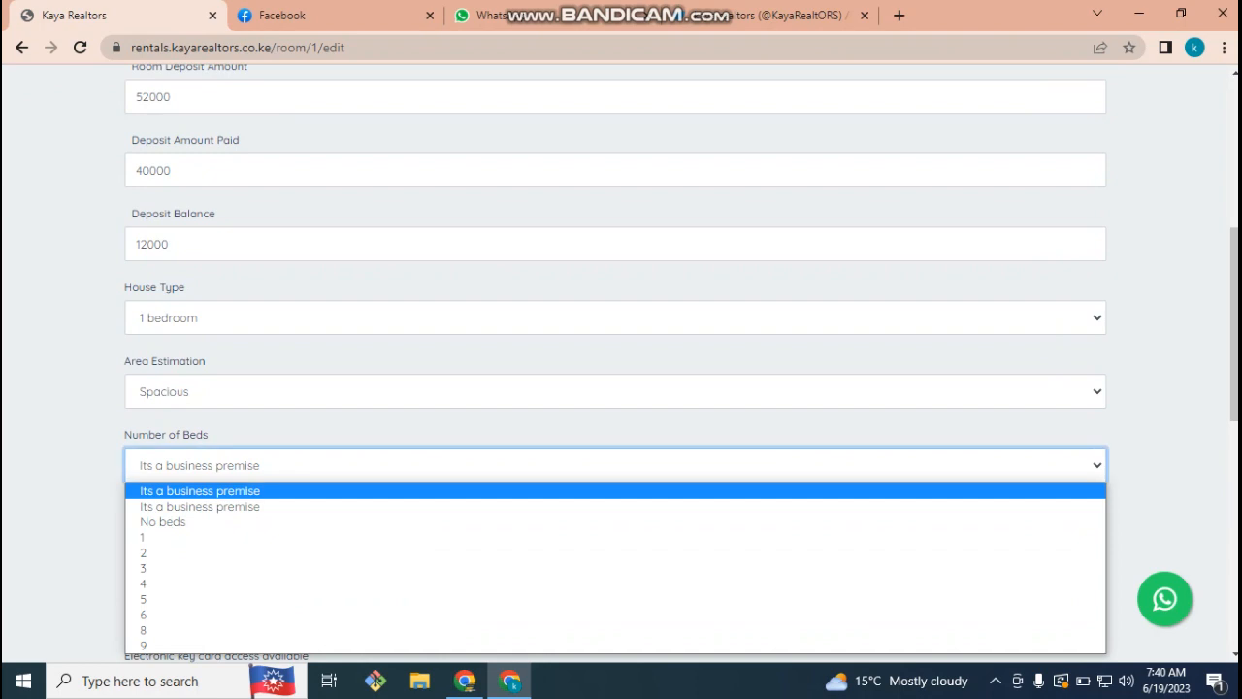
{"action": "left_click", "coordinate": [615, 553]}
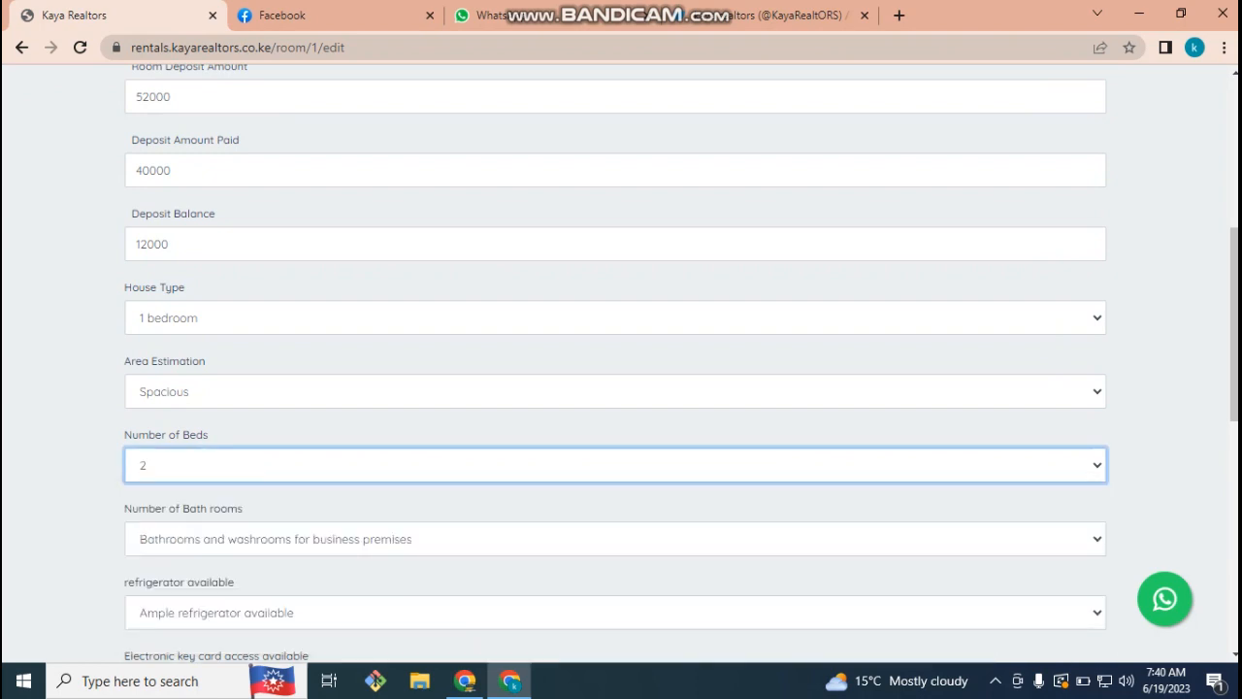
{"action": "scroll", "coordinate": [621, 388], "scroll_direction": "down", "scroll_amount": 1}
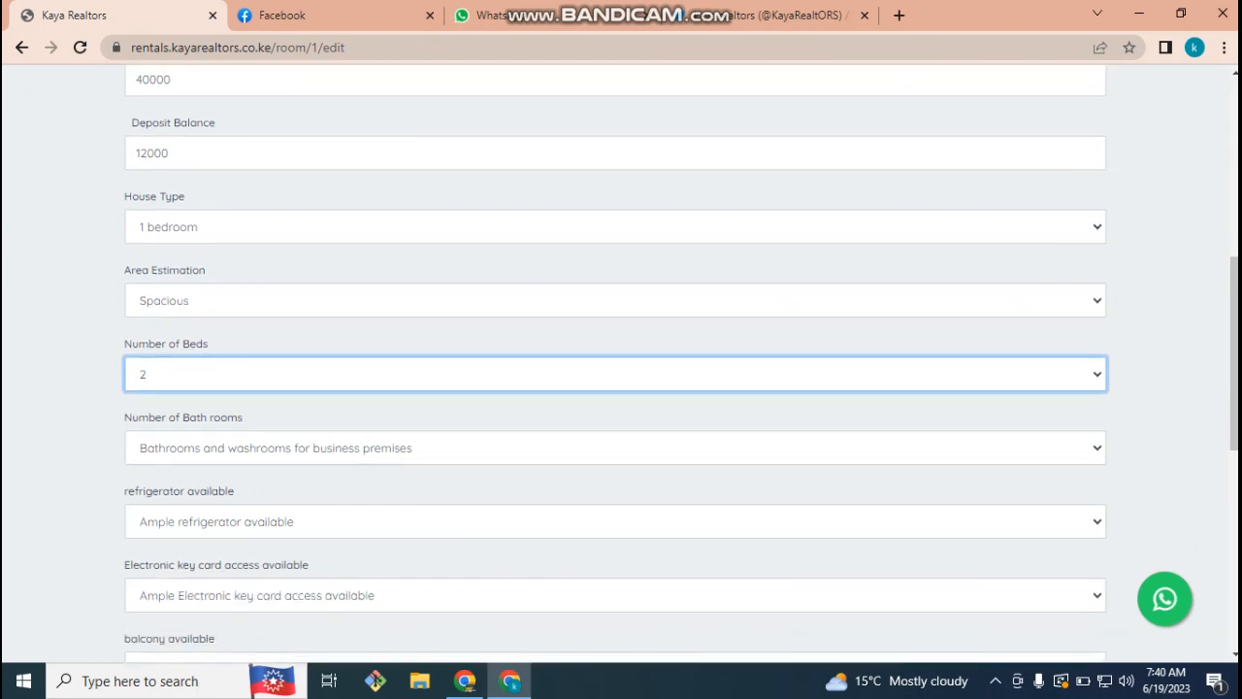
{"action": "scroll", "coordinate": [621, 388], "scroll_direction": "down", "scroll_amount": 3}
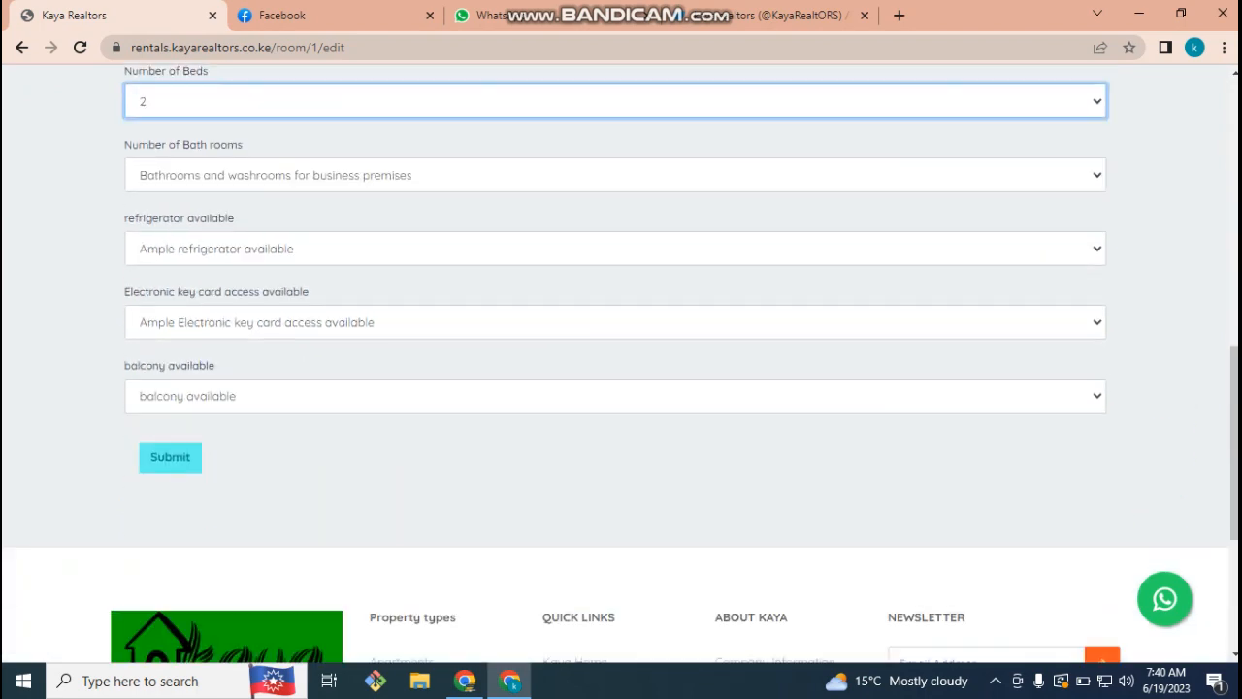
{"action": "scroll", "coordinate": [620, 388], "scroll_direction": "up", "scroll_amount": 4}
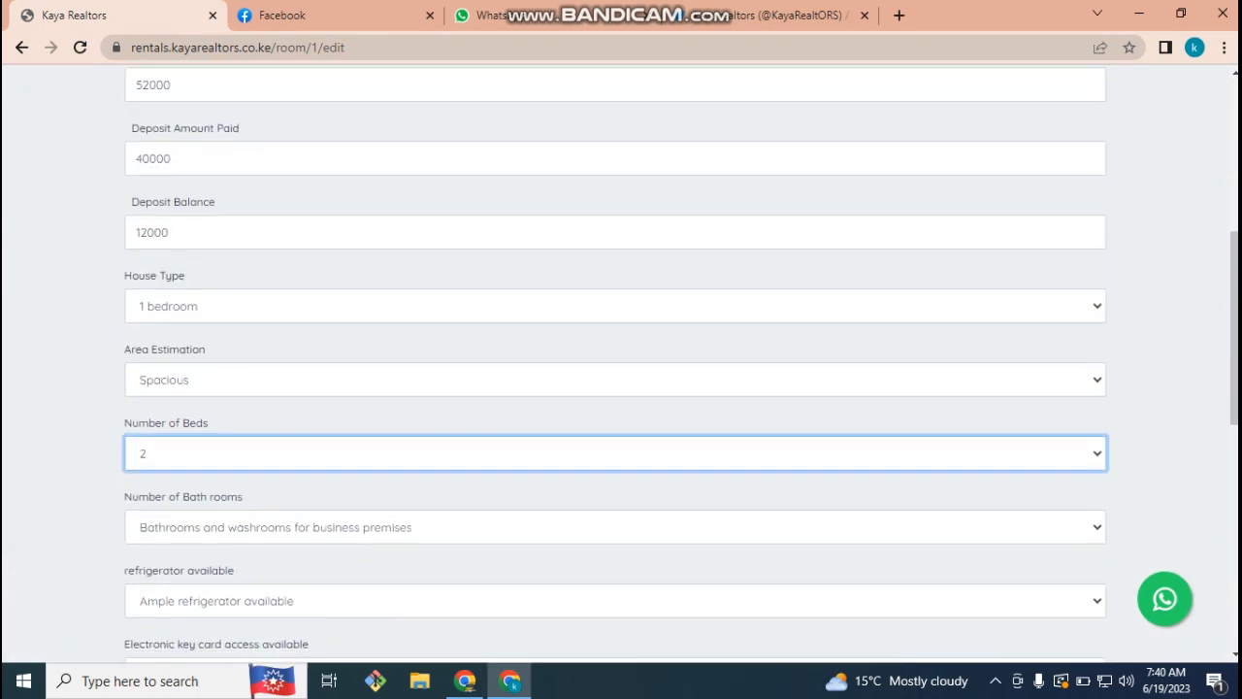
{"action": "scroll", "coordinate": [621, 388], "scroll_direction": "down", "scroll_amount": 4}
{"action": "left_click", "coordinate": [170, 457]}
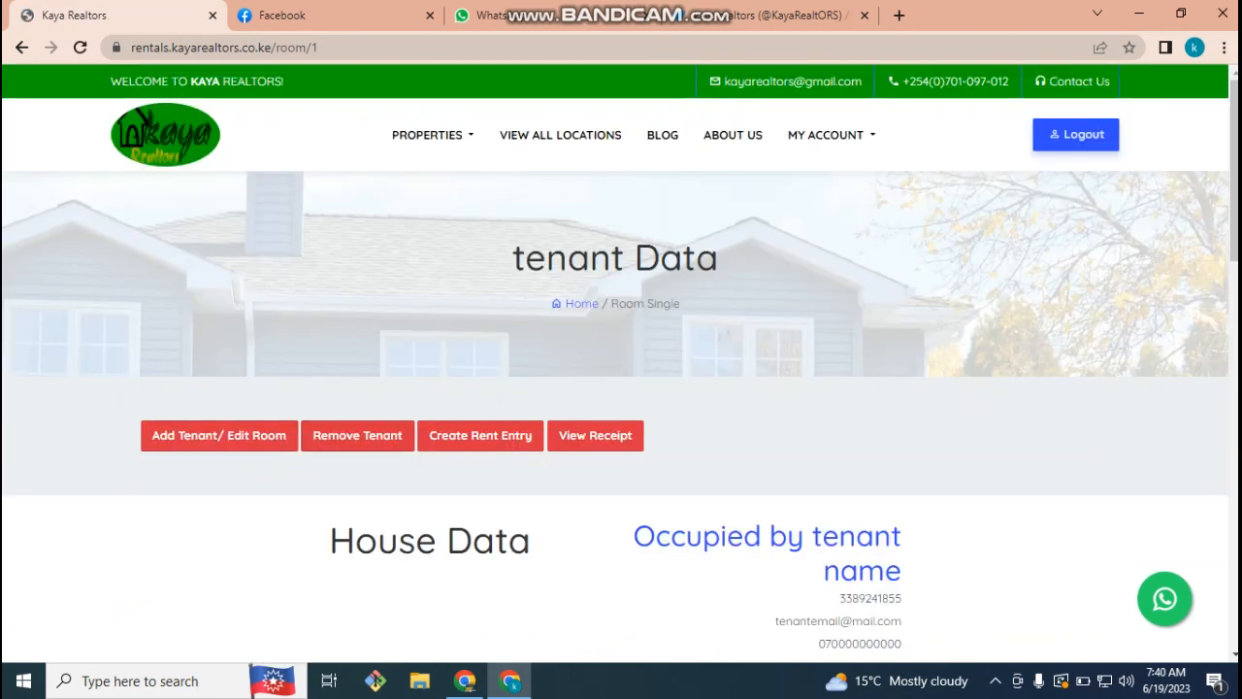
- Highlight the occupying tenant's details on the room page, then clear the highlight
{"action": "scroll", "coordinate": [621, 388], "scroll_direction": "down", "scroll_amount": 1}
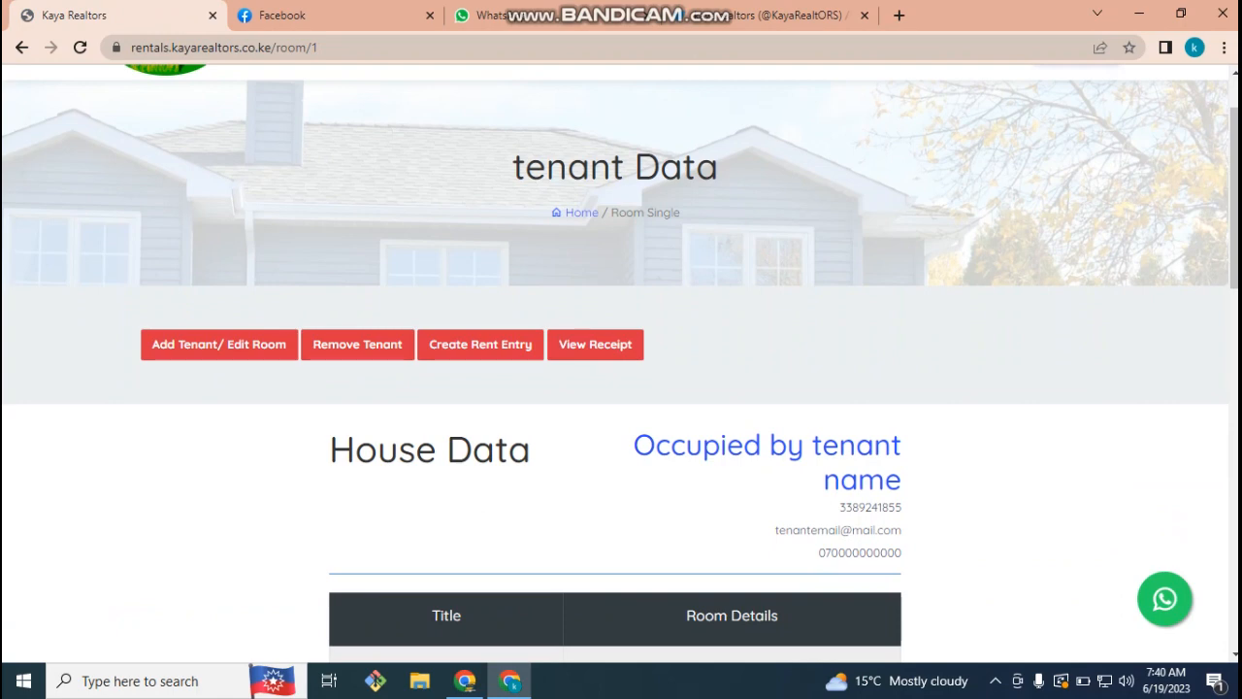
{"action": "left_click_drag", "start_coordinate": [906, 514], "coordinate": [630, 444]}
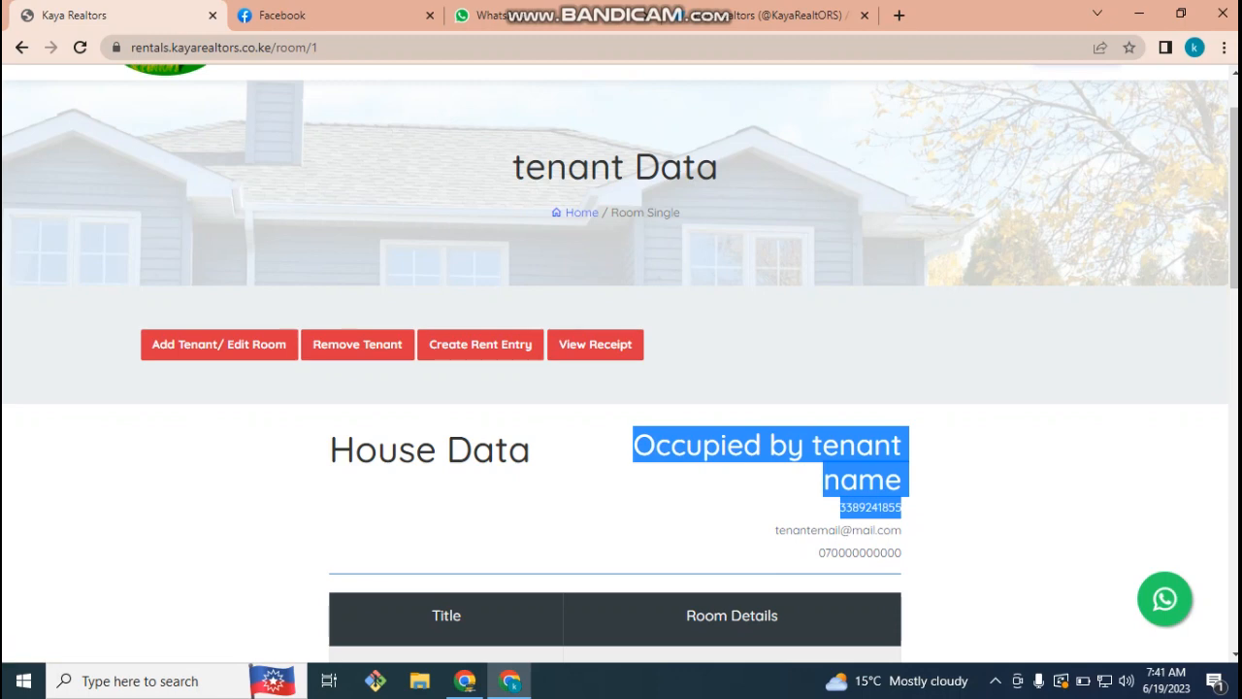
{"action": "left_click", "coordinate": [595, 345]}
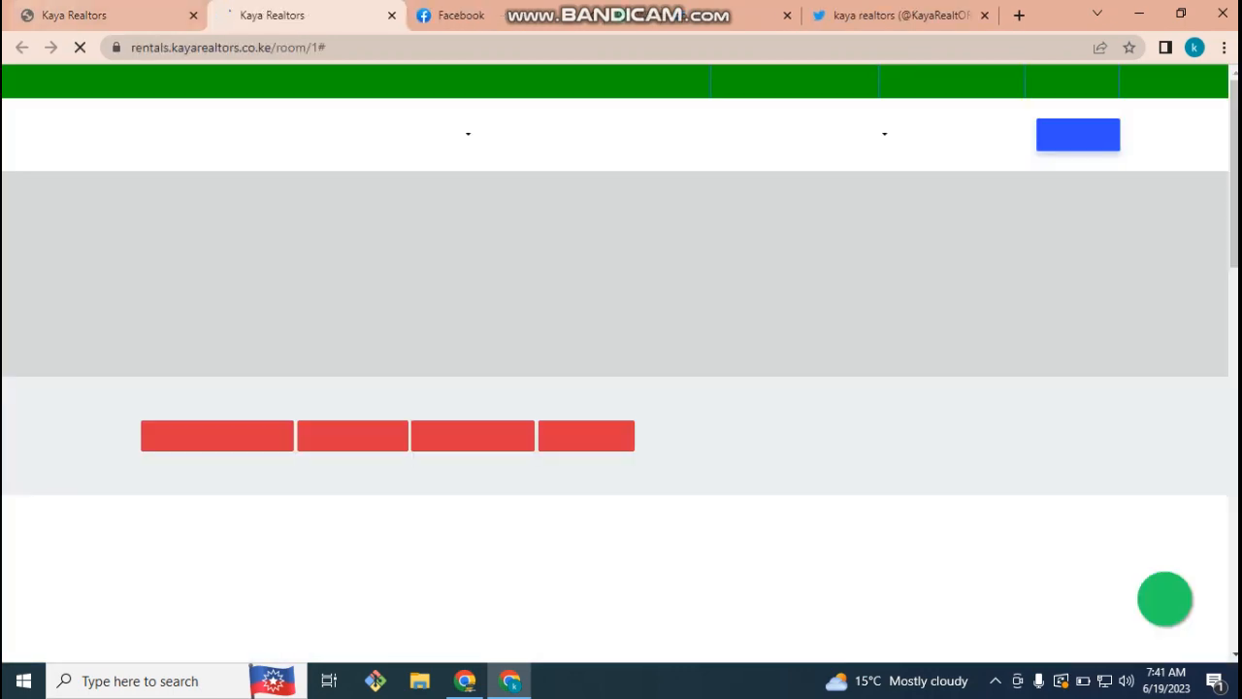
{"action": "left_click", "coordinate": [88, 15]}
{"action": "left_click", "coordinate": [757, 506]}
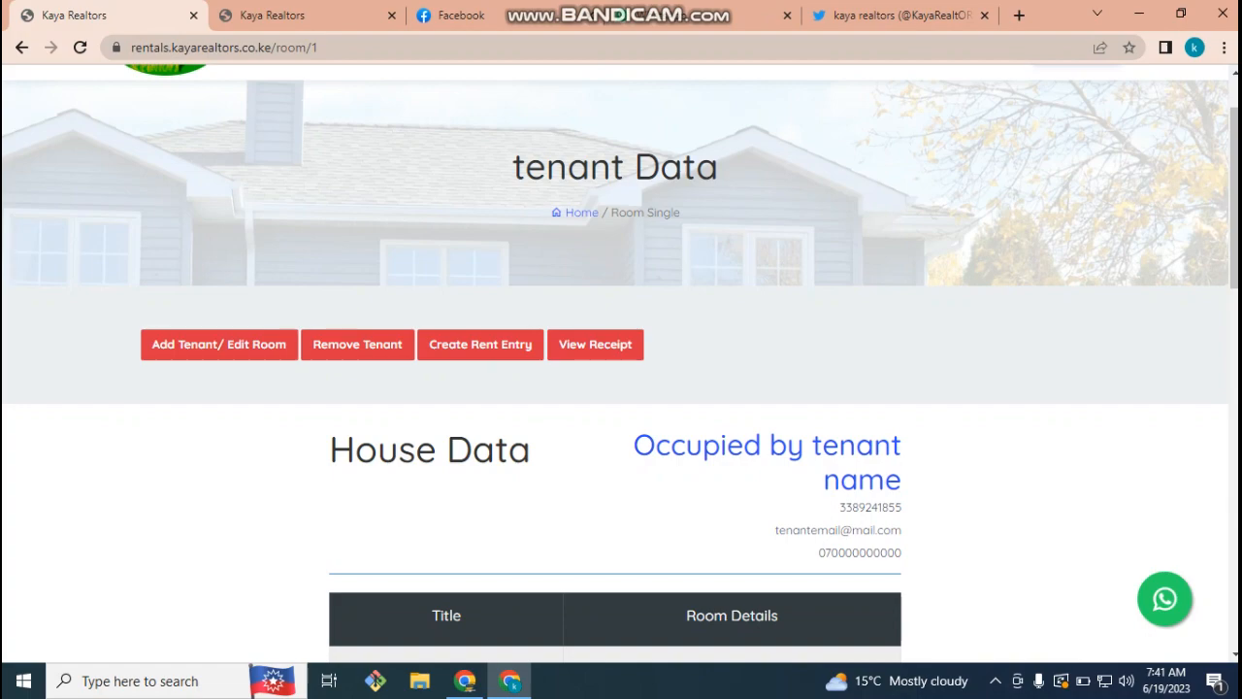
- Open the Create Rent Entry form for room ff111, showing room rent 26000
{"action": "scroll", "coordinate": [615, 388], "scroll_direction": "down", "scroll_amount": 8}
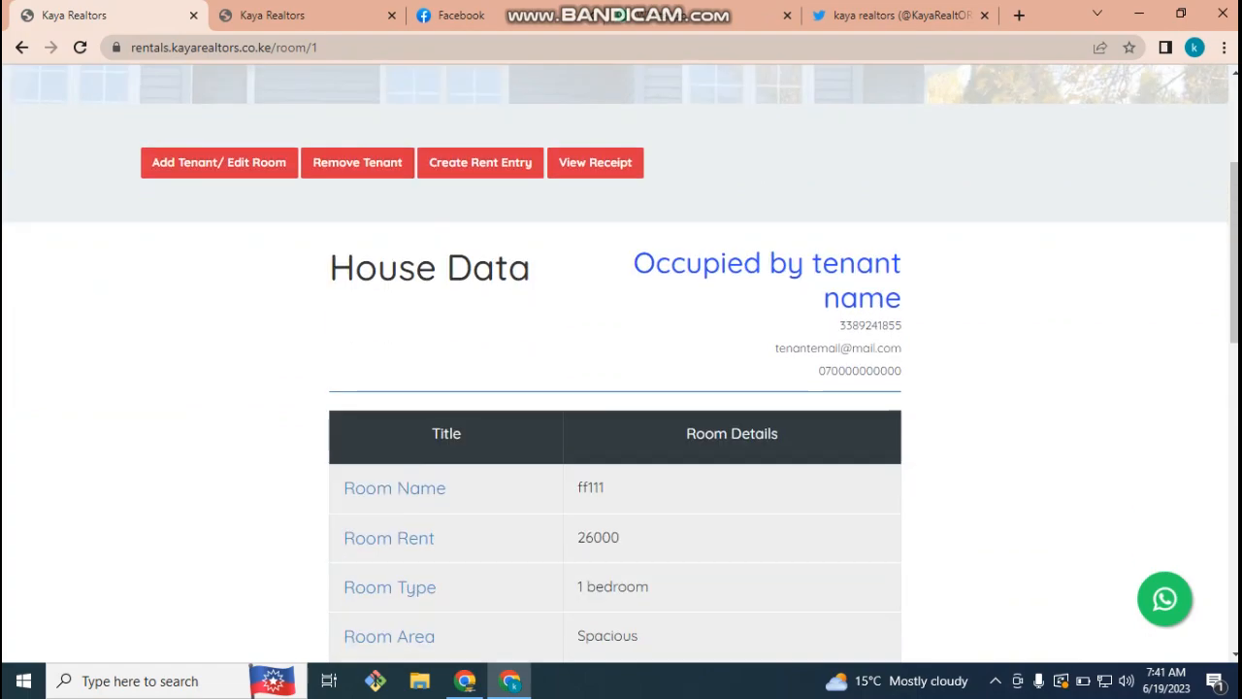
{"action": "scroll", "coordinate": [615, 388], "scroll_direction": "up", "scroll_amount": 3}
{"action": "scroll", "coordinate": [615, 388], "scroll_direction": "down", "scroll_amount": 3}
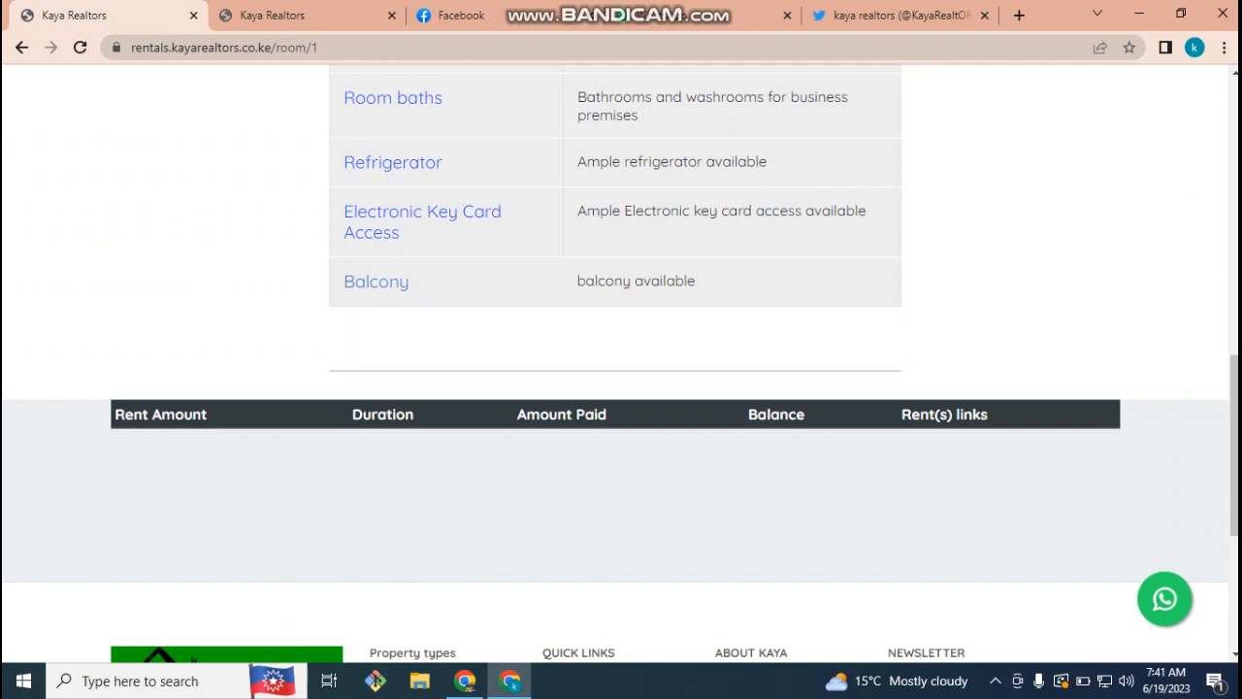
{"action": "scroll", "coordinate": [620, 364], "scroll_direction": "up", "scroll_amount": 8}
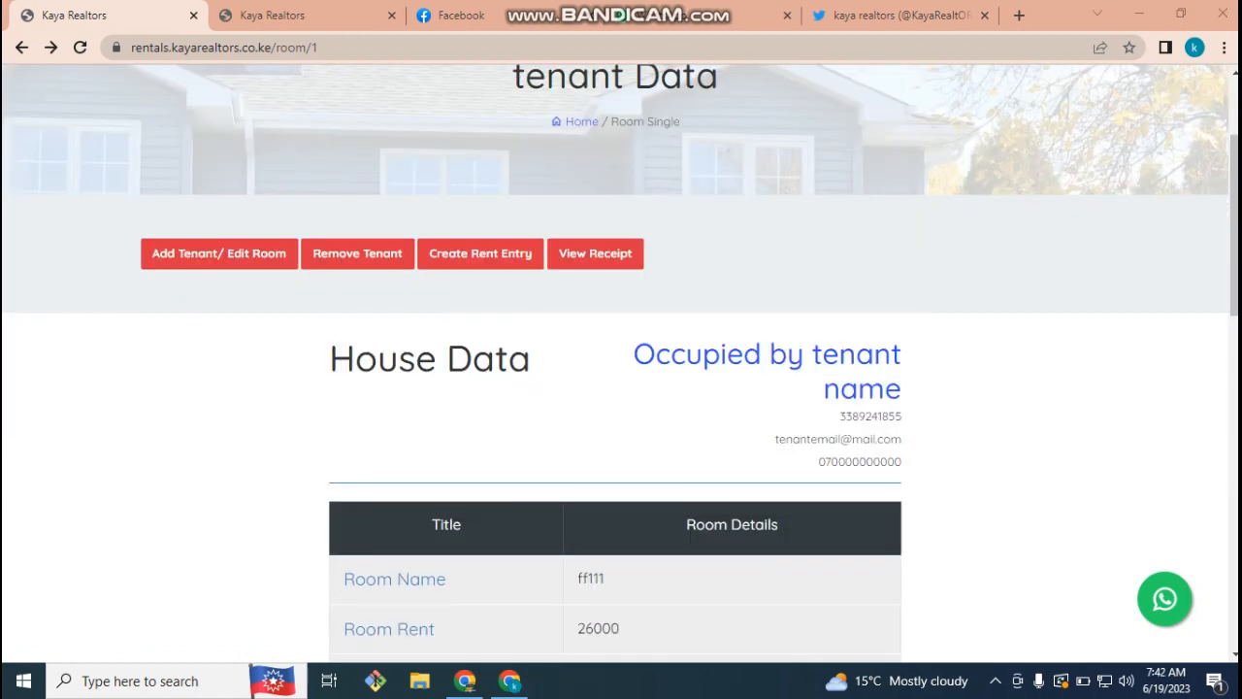
{"action": "left_click", "coordinate": [480, 253]}
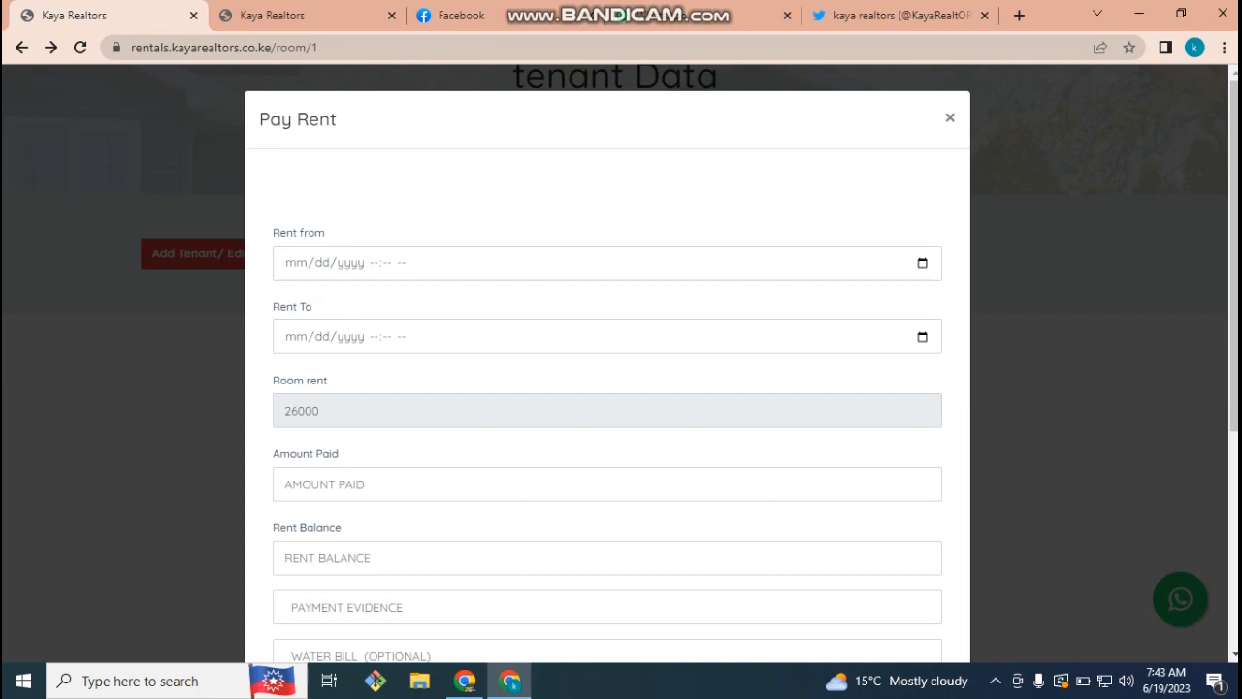
- Set the rent start to today, 06/19/2023, at 11:43 AM
{"action": "left_click", "coordinate": [922, 263]}
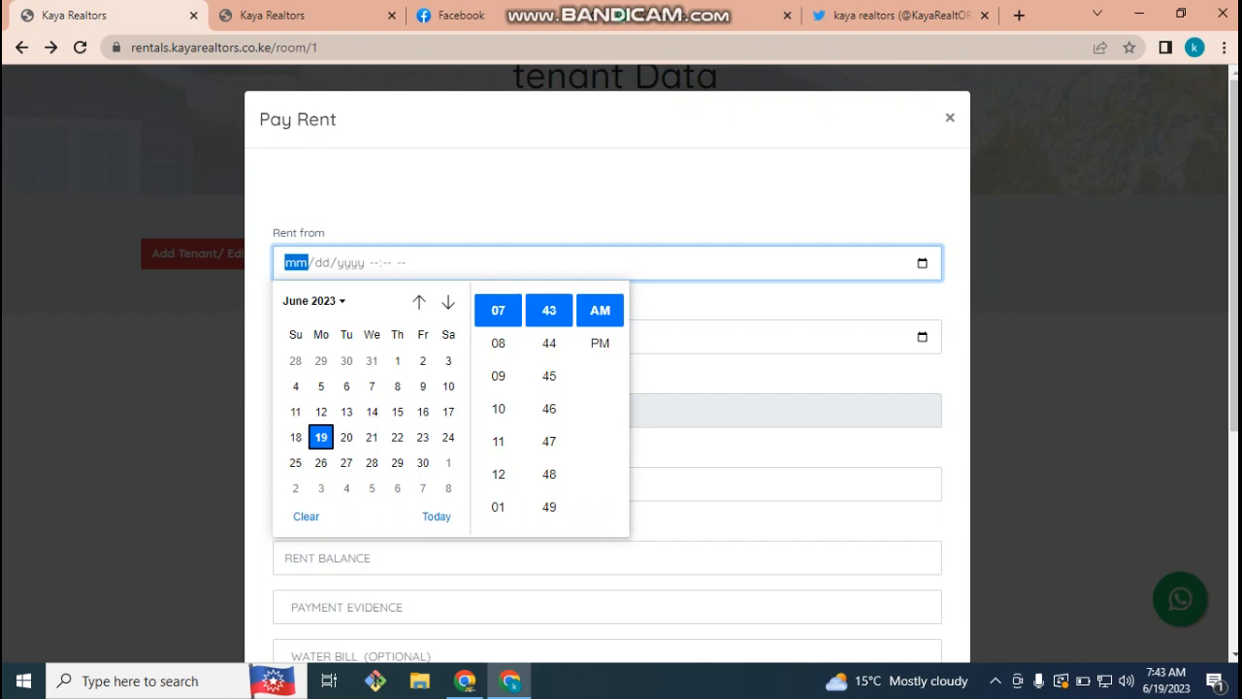
{"action": "left_click", "coordinate": [321, 438]}
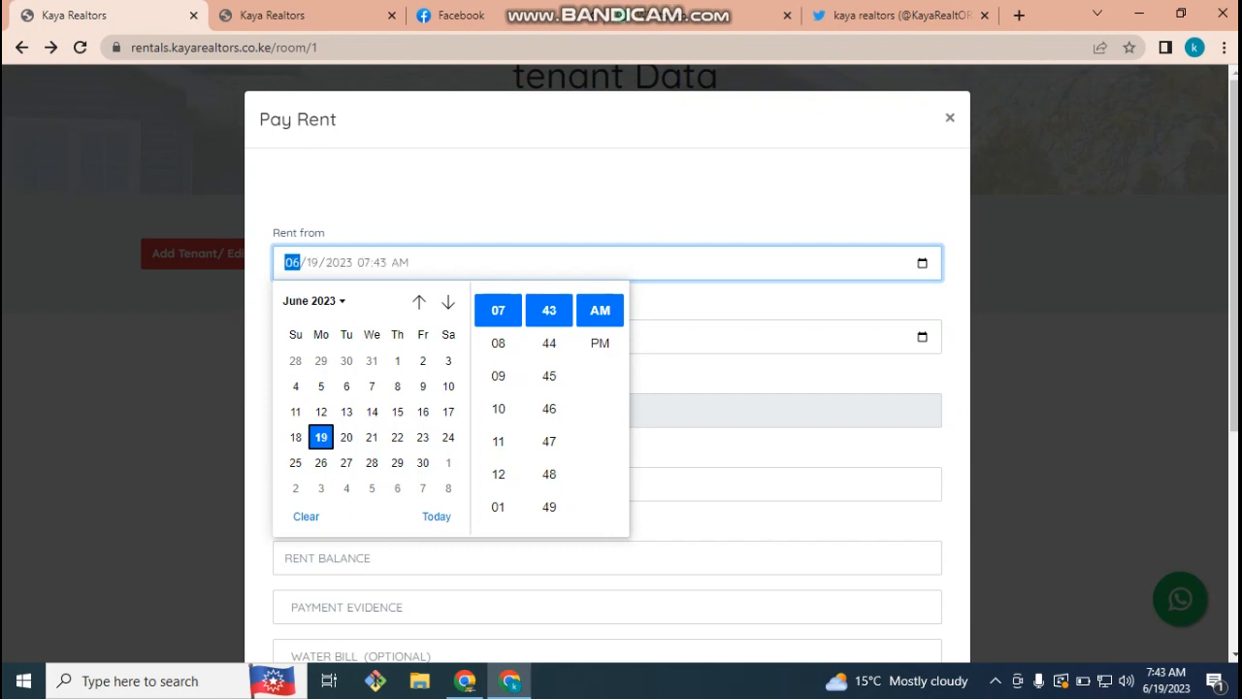
{"action": "left_click", "coordinate": [498, 441]}
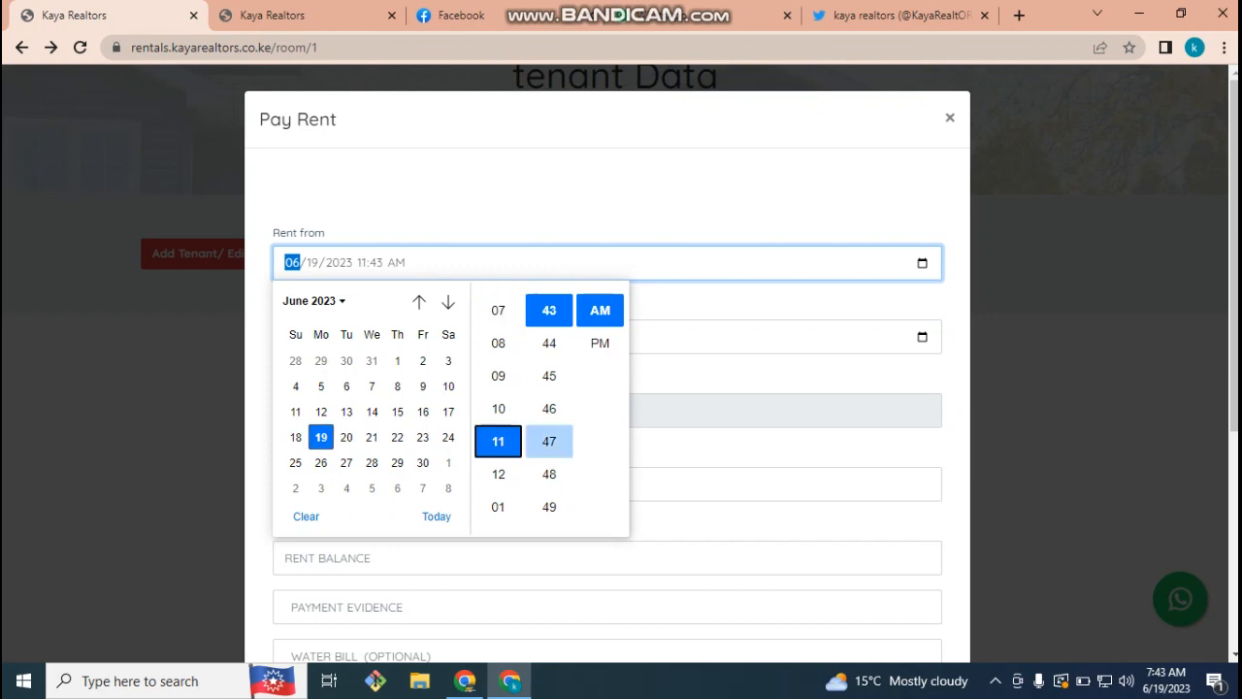
{"action": "left_click", "coordinate": [715, 447]}
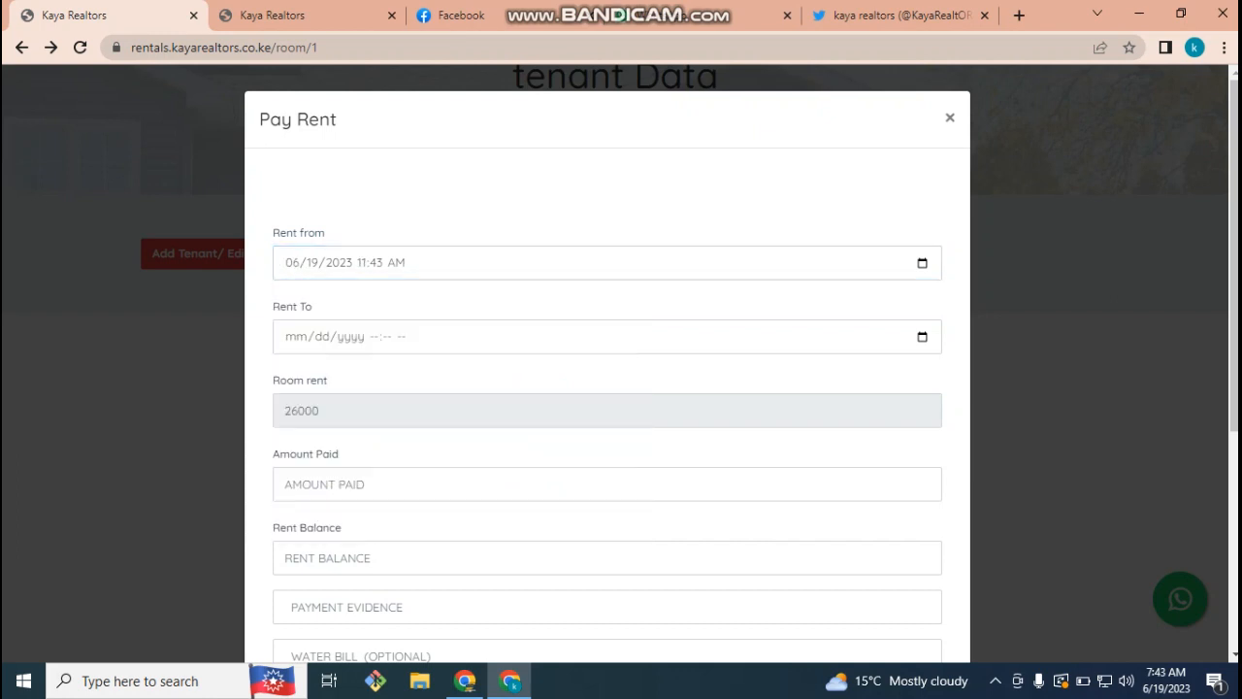
- Set the rent end to 07/19/2023 at 10:43 AM and select the 26000 room rent
{"action": "left_click", "coordinate": [922, 337]}
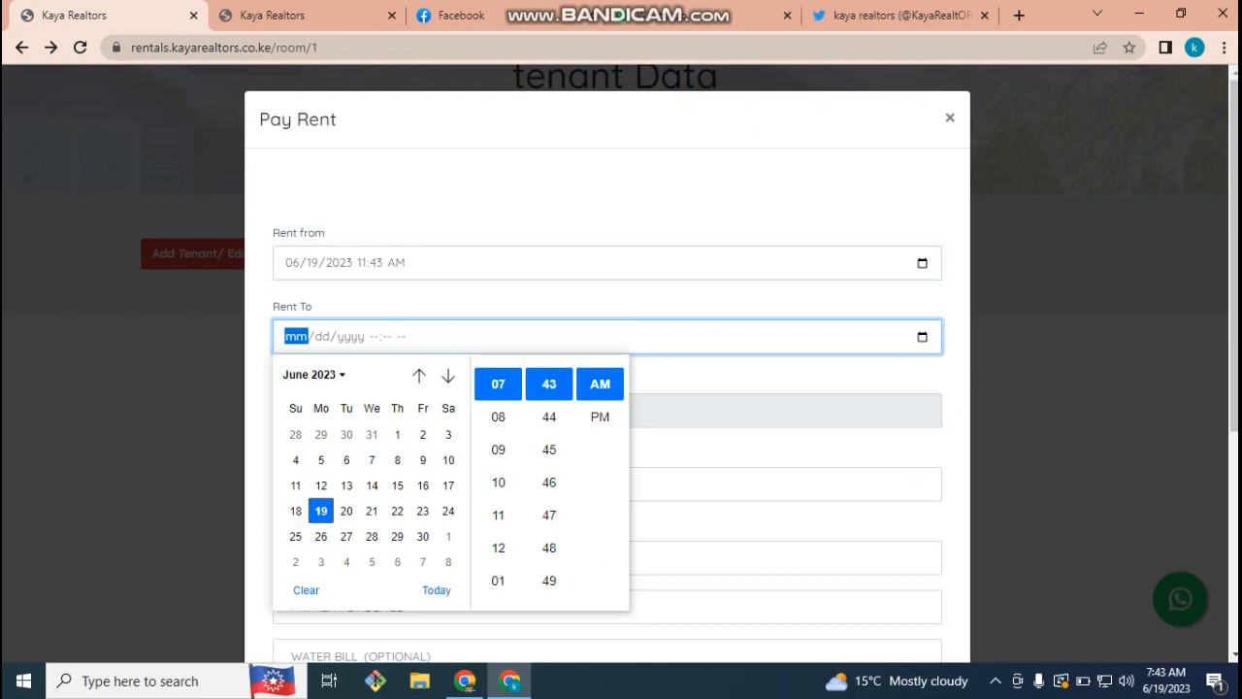
{"action": "left_click", "coordinate": [448, 375]}
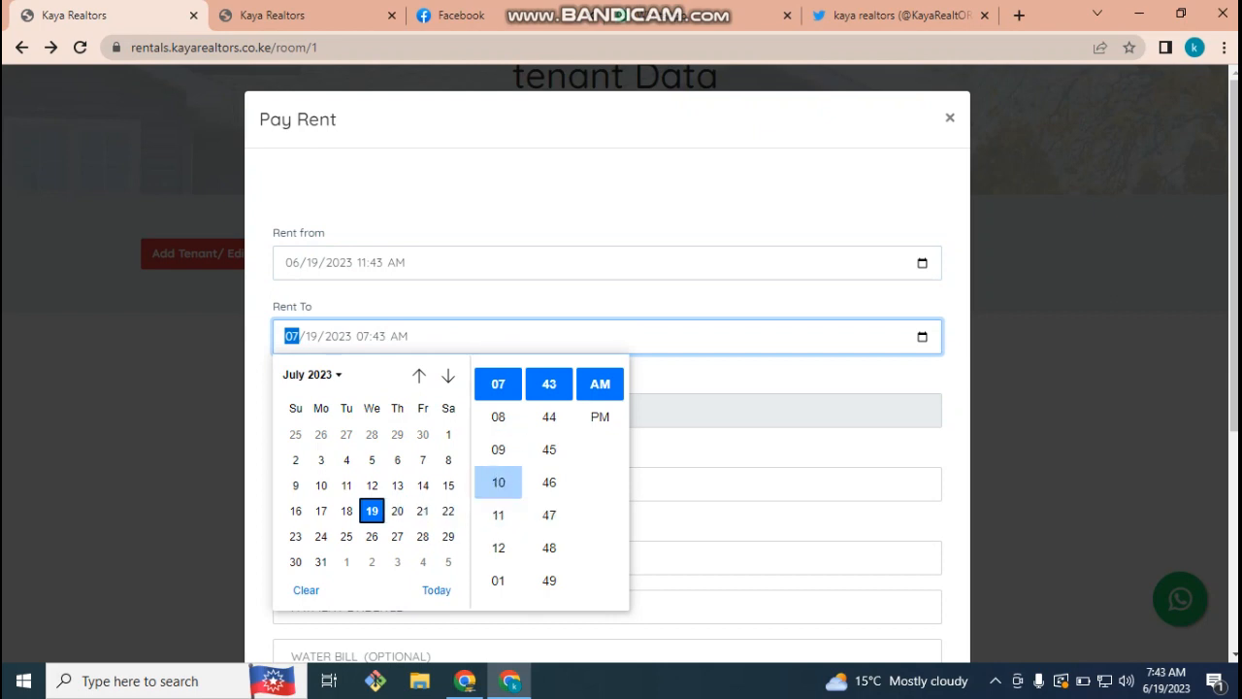
{"action": "left_click", "coordinate": [498, 482]}
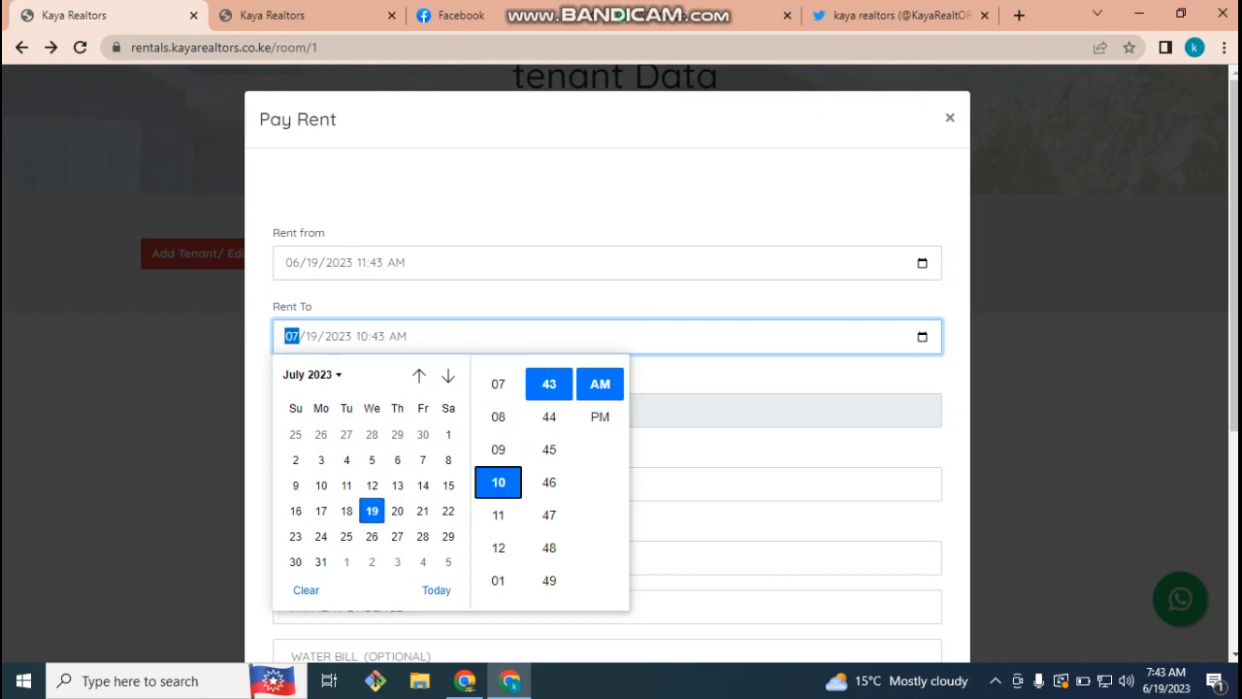
{"action": "left_click", "coordinate": [699, 446]}
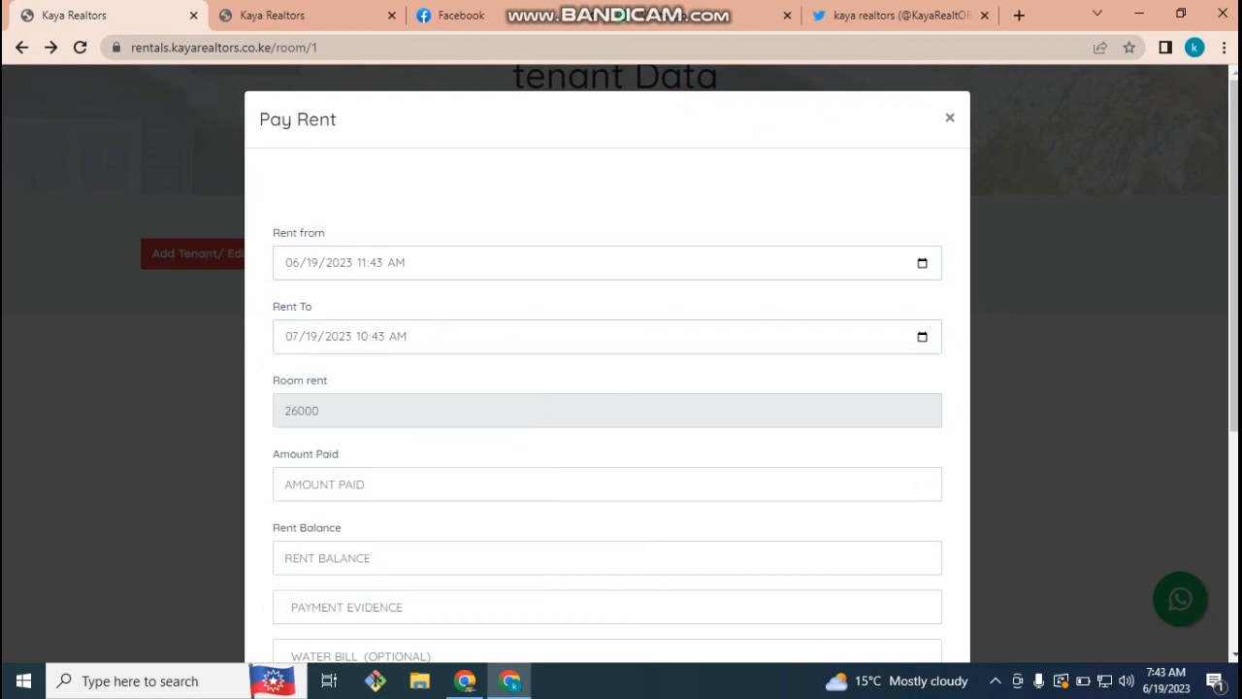
{"action": "double_click", "coordinate": [302, 410]}
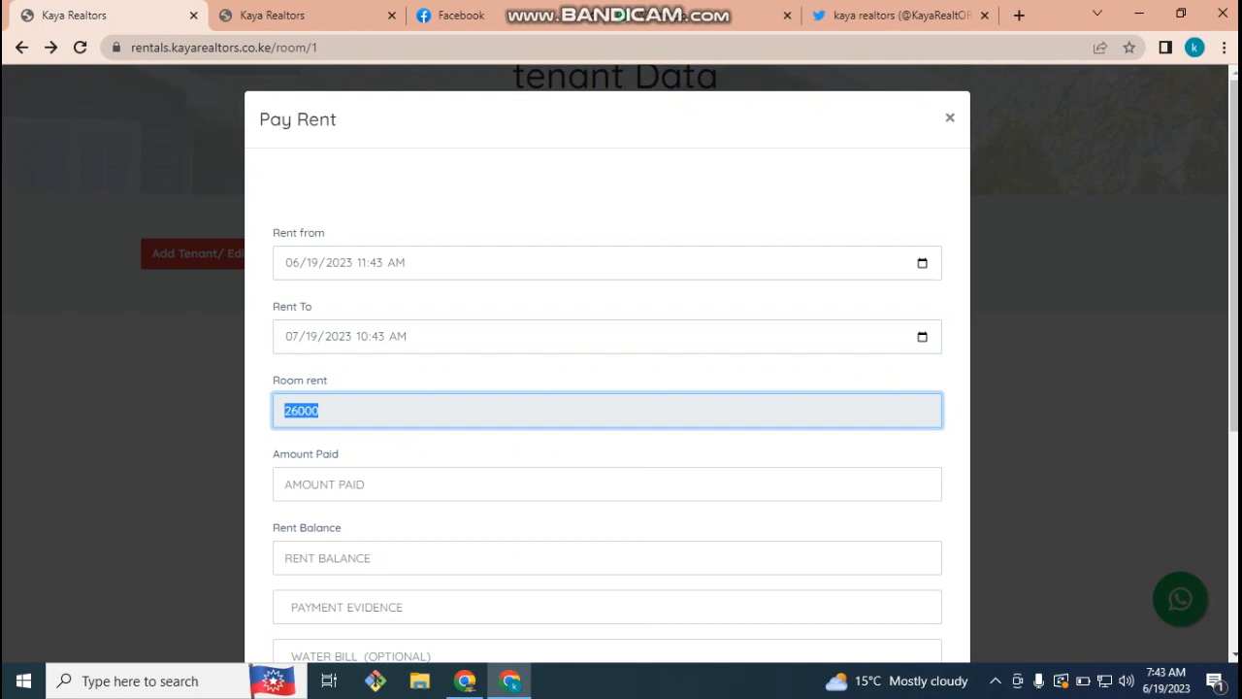
- Enter 26000 as the amount paid, giving a 0 balance, and 'gdrgd' as payment evidence
{"action": "left_click", "coordinate": [608, 484]}
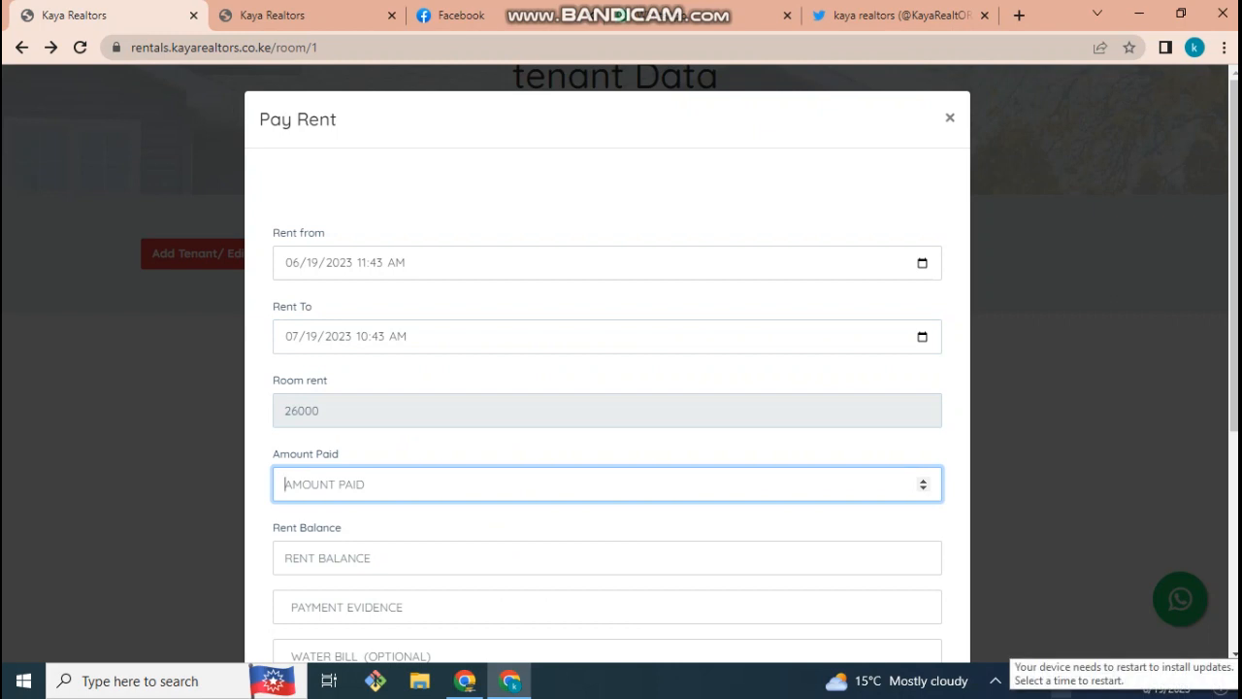
{"action": "type", "text": "26000"}
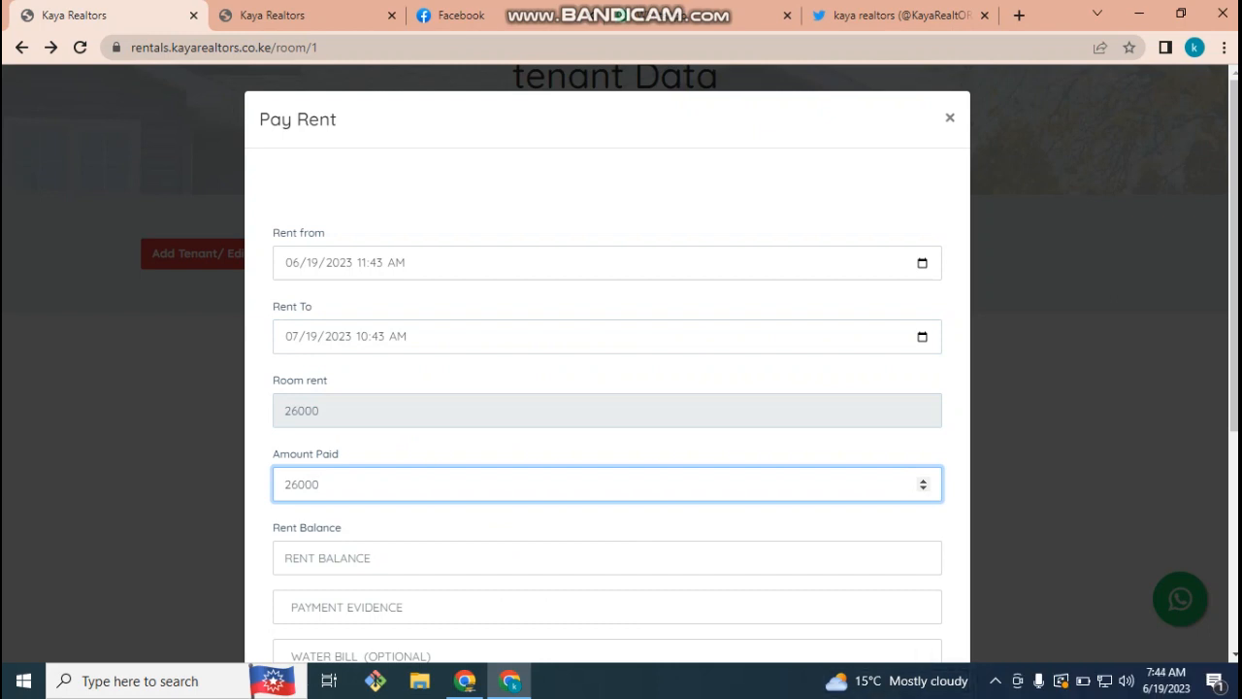
{"action": "key", "text": "Tab"}
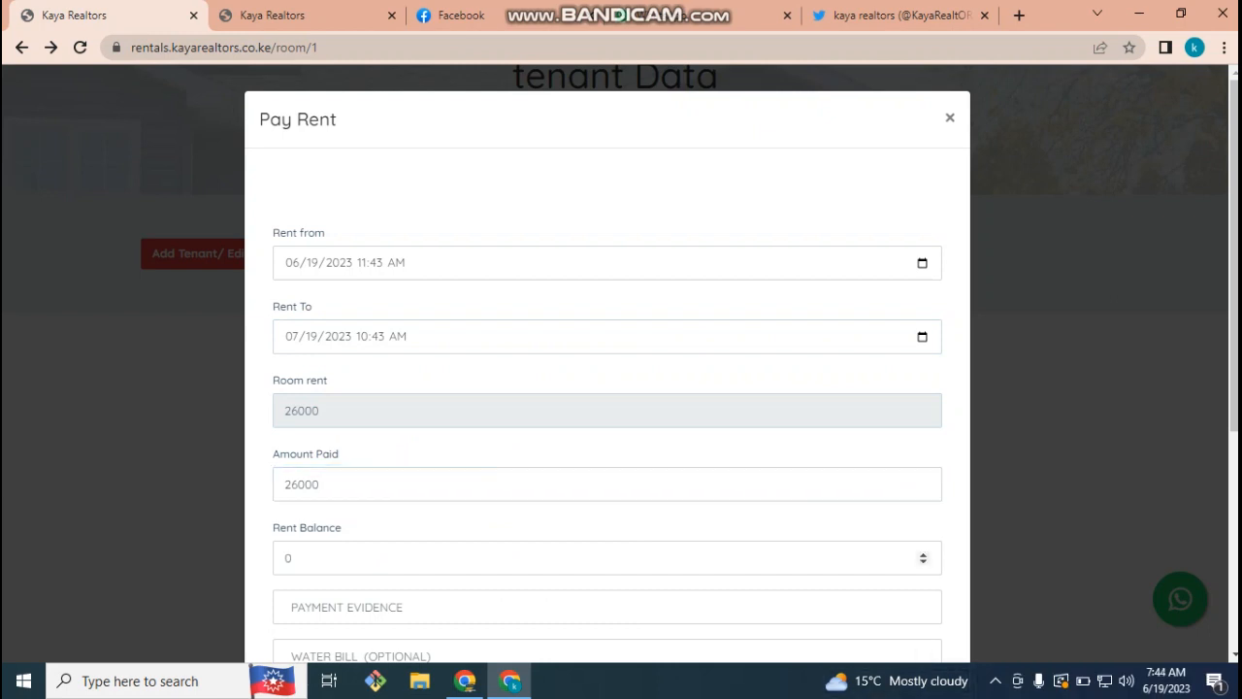
{"action": "scroll", "coordinate": [621, 388], "scroll_direction": "down", "scroll_amount": 1}
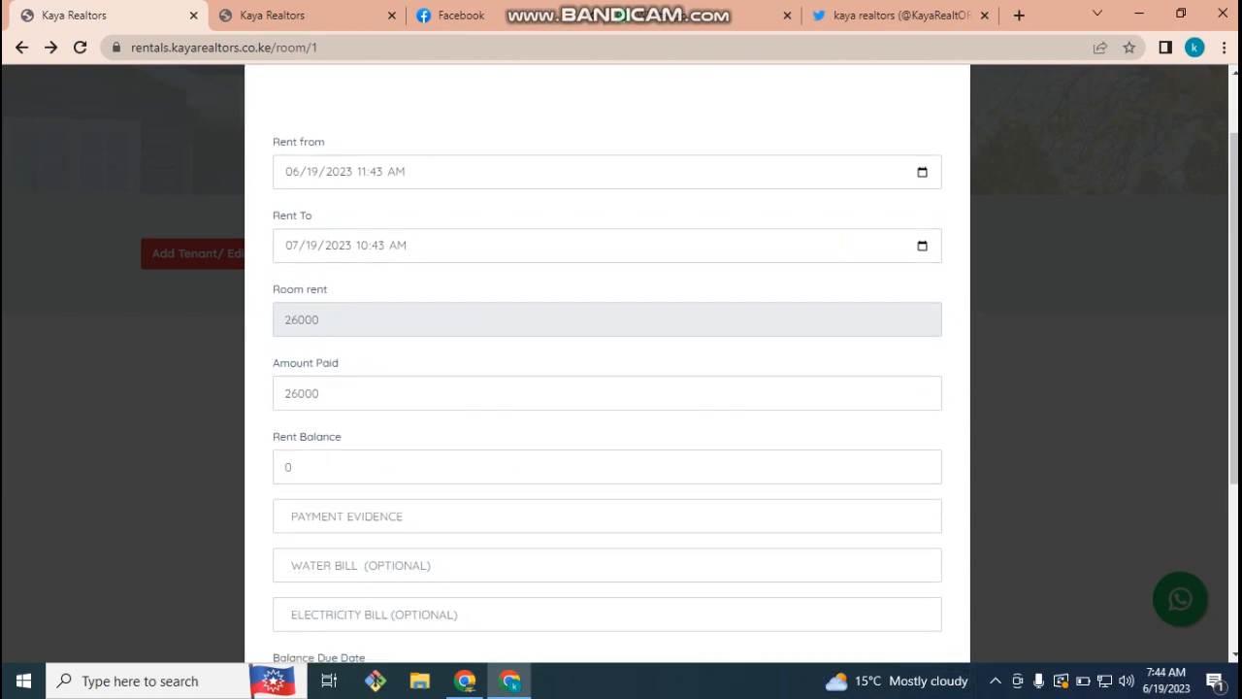
{"action": "left_click", "coordinate": [348, 516]}
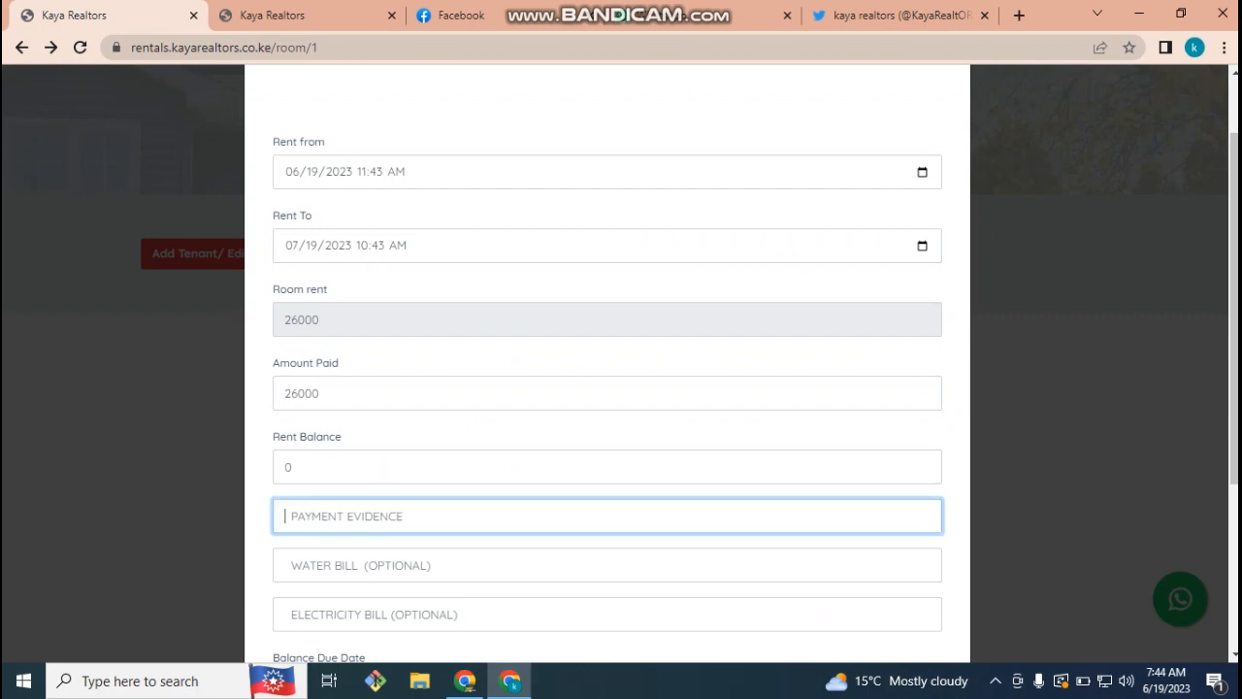
{"action": "type", "text": "gdrgd"}
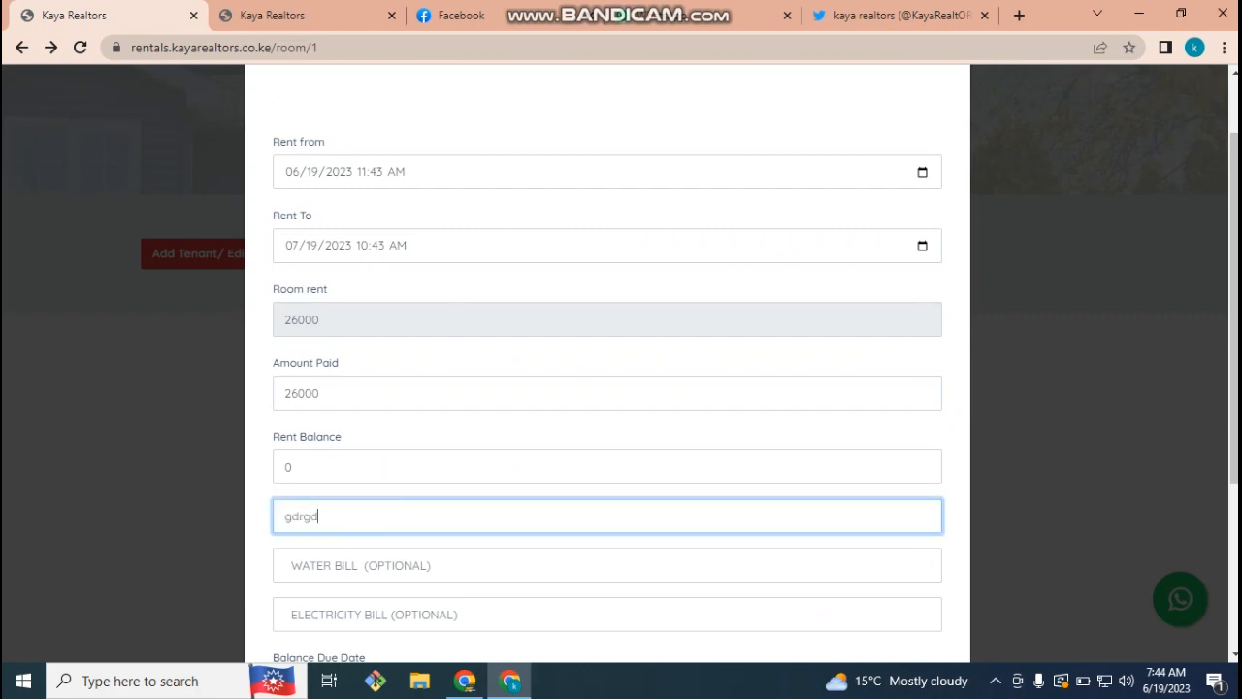
- Enter a 2200 water bill, correcting a mistyped 22000, and a 5000 electricity bill
{"action": "scroll", "coordinate": [285, 383], "scroll_direction": "down", "scroll_amount": 2}
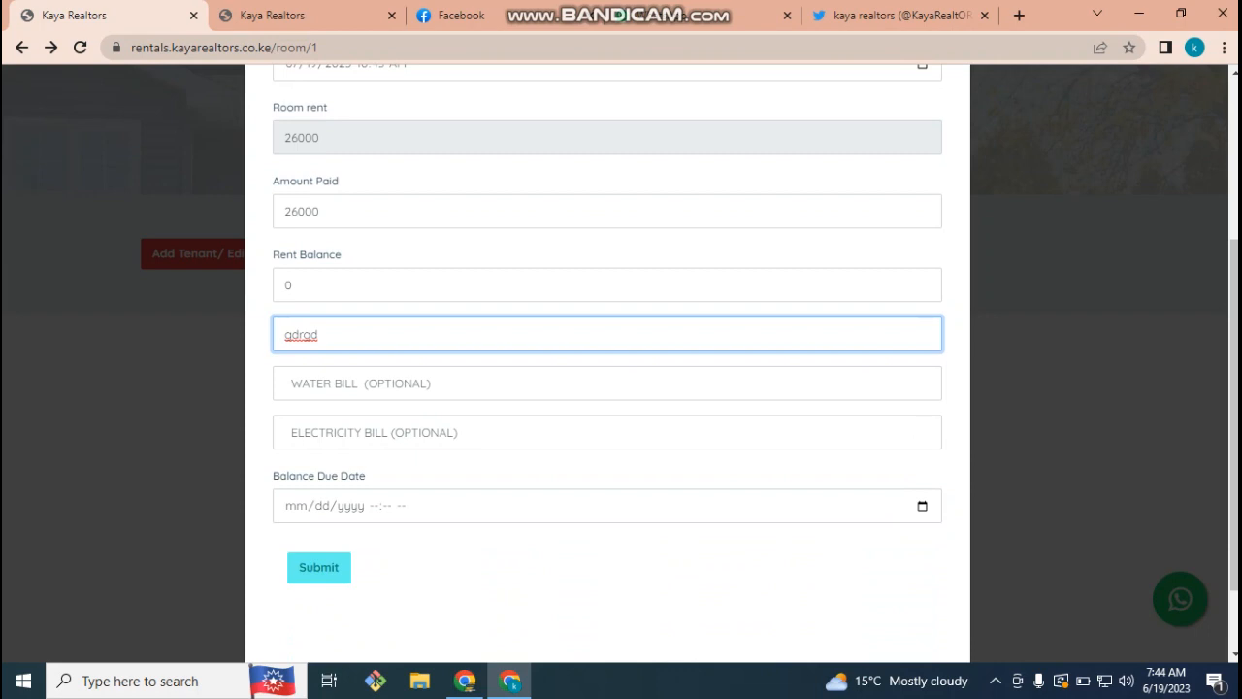
{"action": "left_click", "coordinate": [284, 382]}
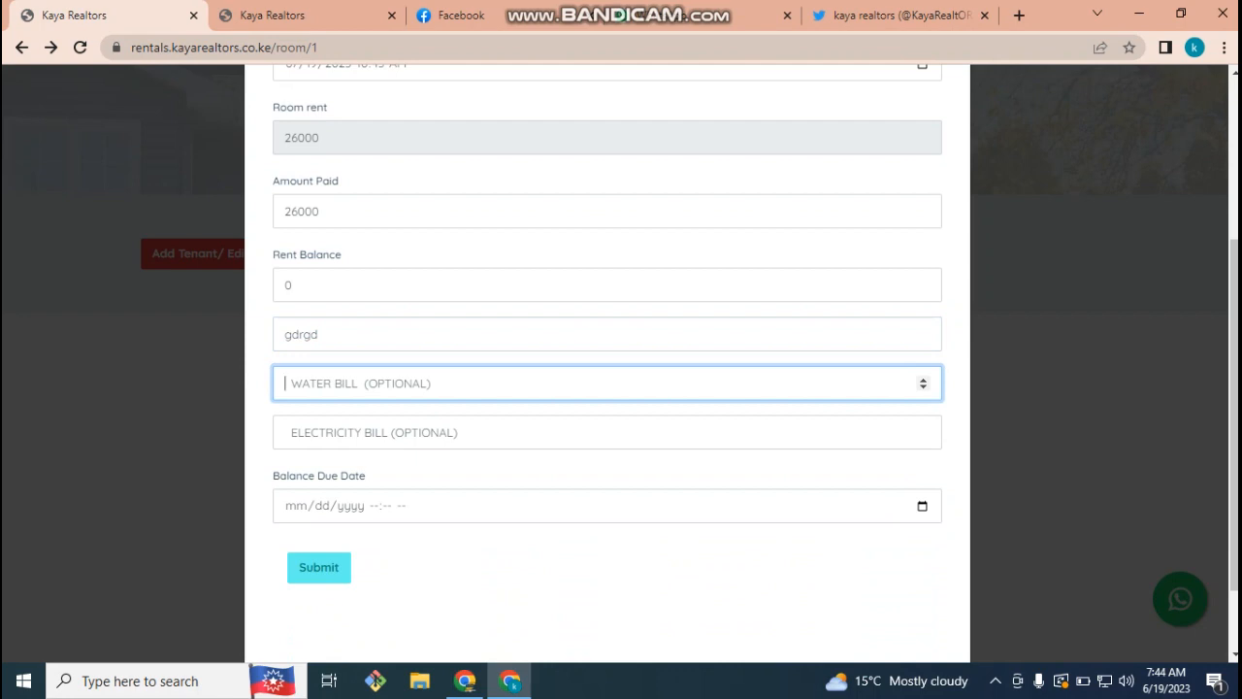
{"action": "type", "text": "2200"}
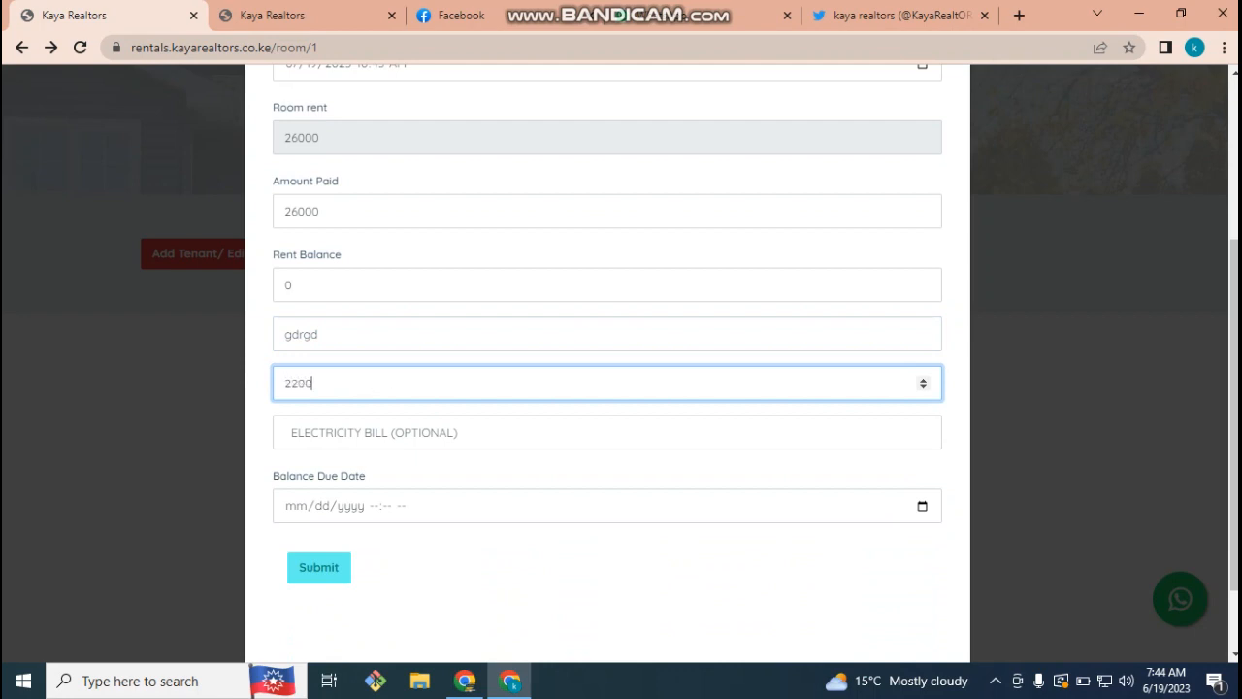
{"action": "type", "text": "0"}
{"action": "left_click", "coordinate": [874, 431]}
{"action": "left_click", "coordinate": [873, 383]}
{"action": "key", "text": "BackSpace"}
{"action": "left_click", "coordinate": [873, 432]}
{"action": "type", "text": "5000"}
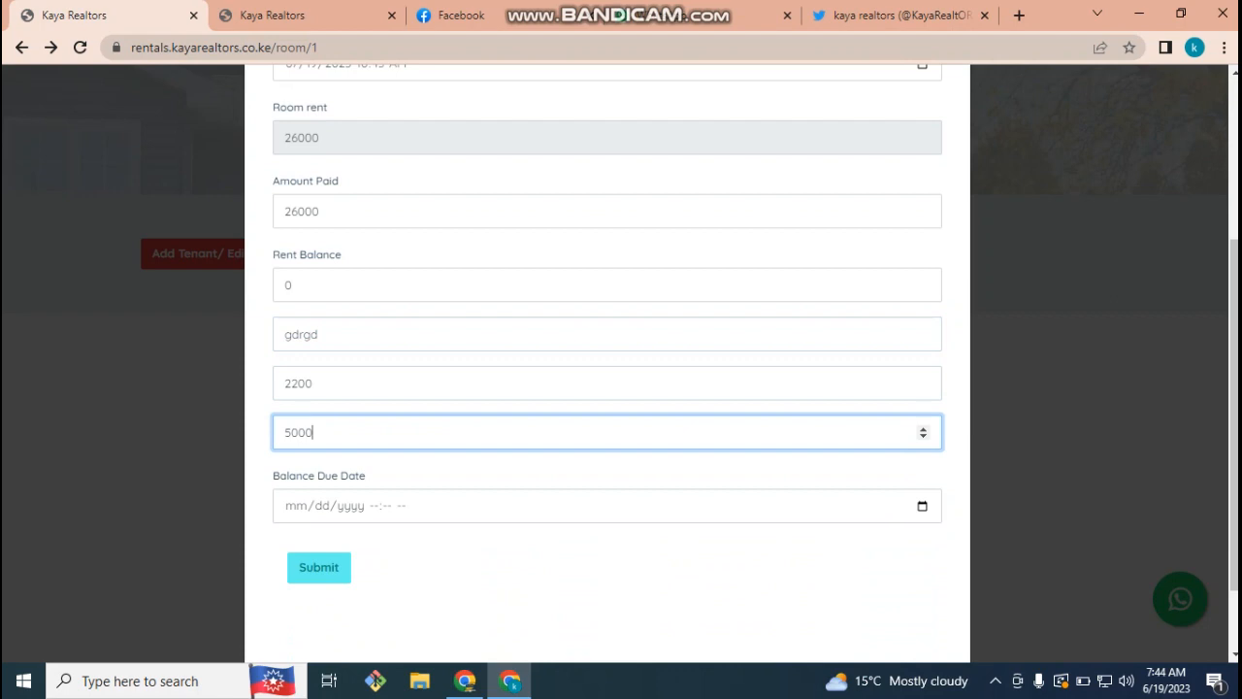
{"action": "scroll", "coordinate": [607, 363], "scroll_direction": "up", "scroll_amount": 1}
{"action": "scroll", "coordinate": [607, 364], "scroll_direction": "up", "scroll_amount": 3}
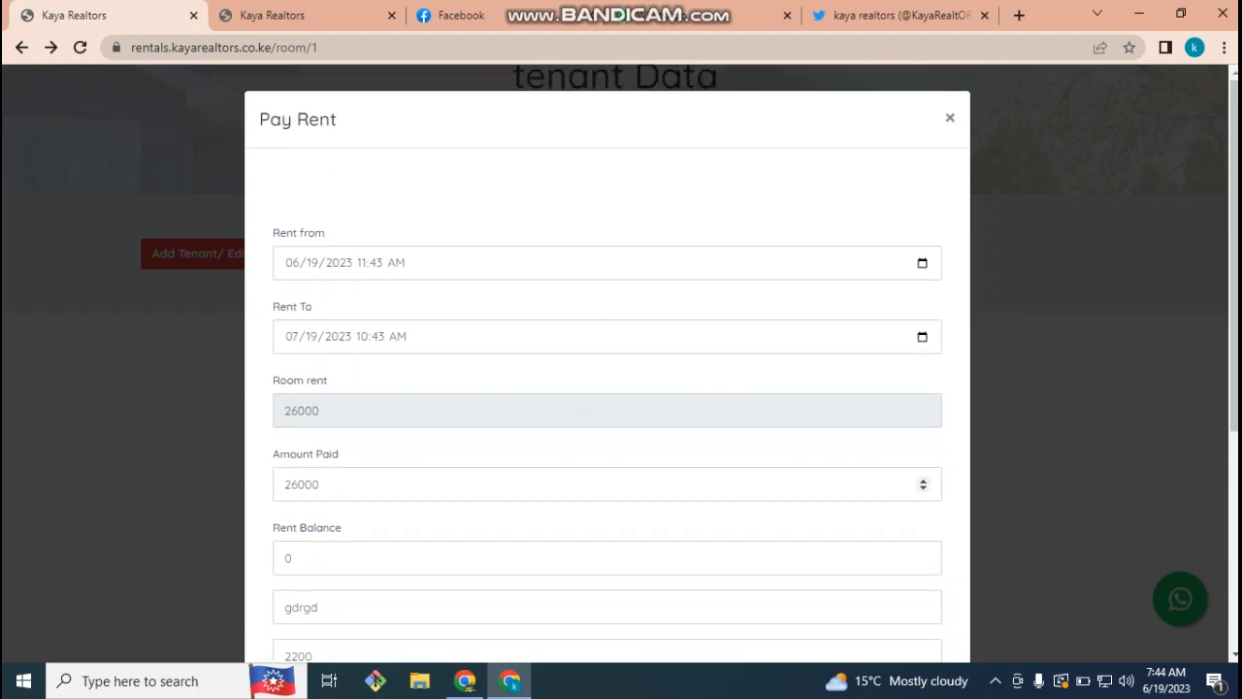
{"action": "scroll", "coordinate": [608, 485], "scroll_direction": "down", "scroll_amount": 4}
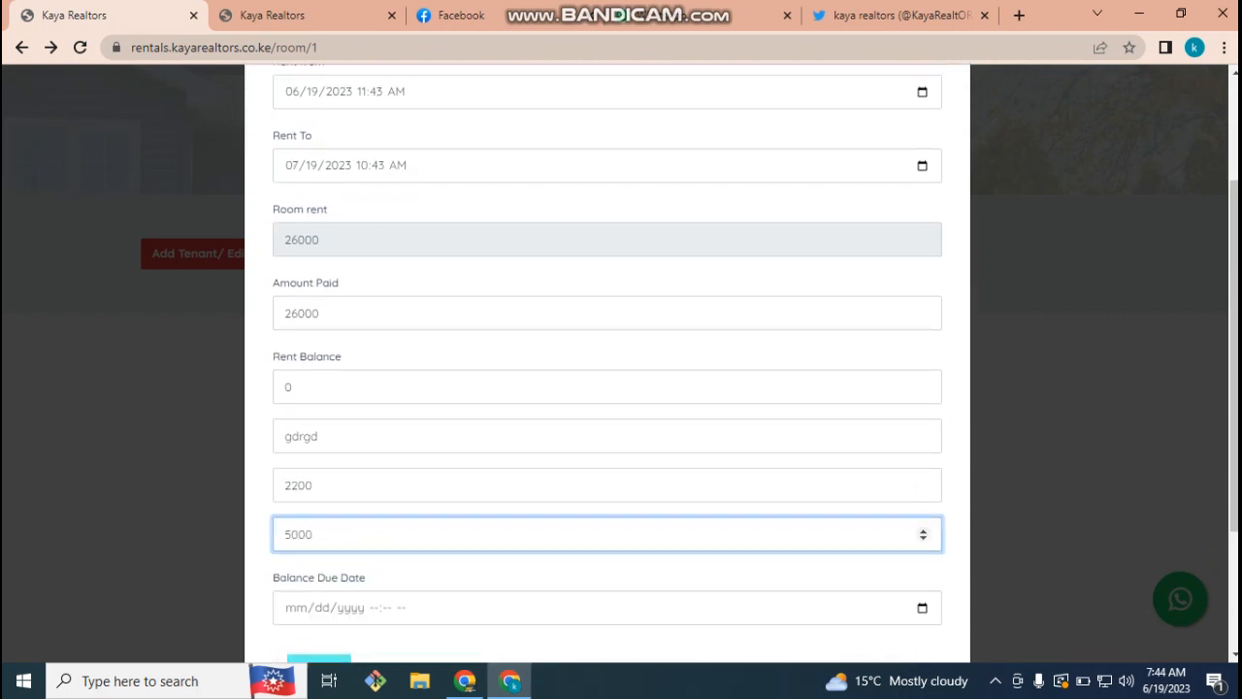
- Submit the rent payment and check the new 06-2023 to 07-2023 row with 26000 paid
{"action": "left_click", "coordinate": [318, 473]}
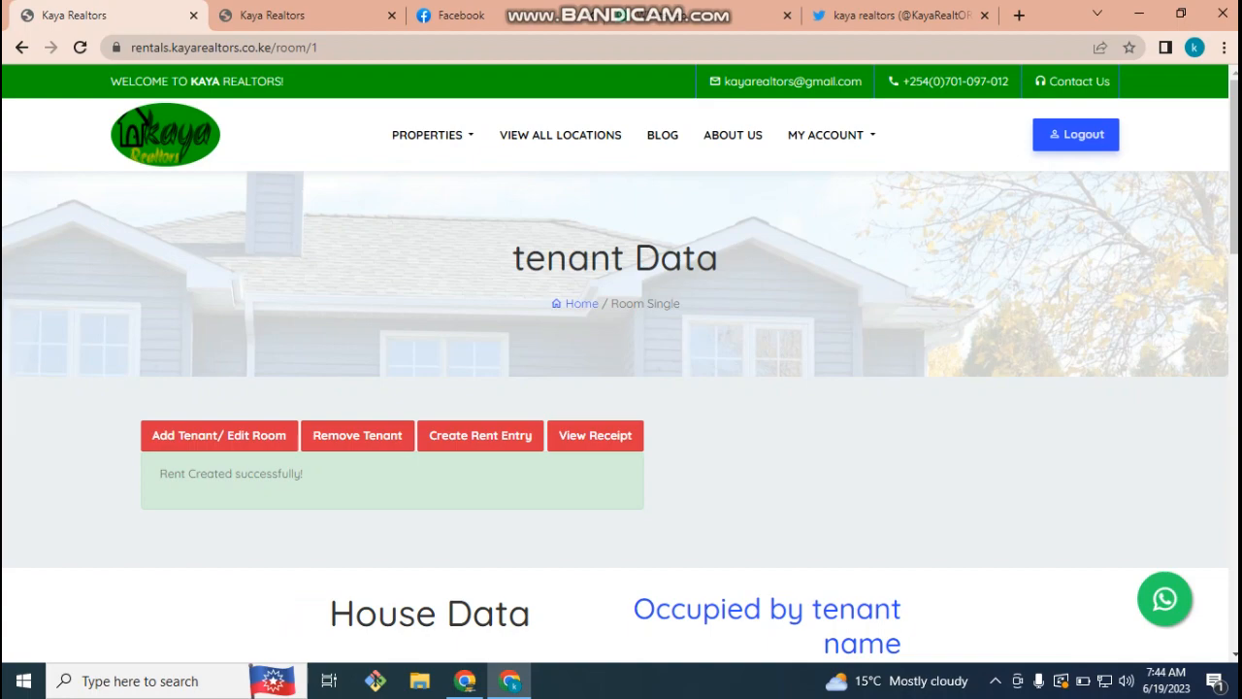
{"action": "scroll", "coordinate": [621, 388], "scroll_direction": "down", "scroll_amount": 5}
{"action": "scroll", "coordinate": [621, 388], "scroll_direction": "down", "scroll_amount": 4}
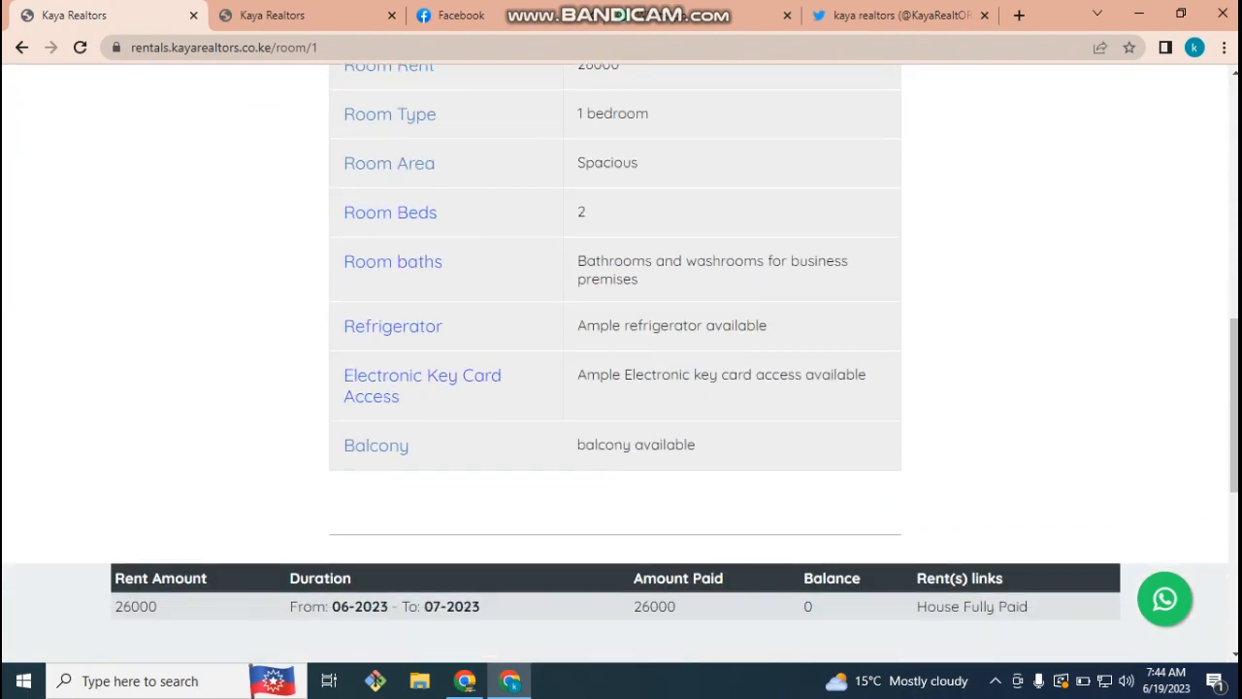
{"action": "left_click_drag", "start_coordinate": [1030, 607], "coordinate": [114, 579]}
- Bring up the room's list of rent receipts with View Receipt
{"action": "scroll", "coordinate": [621, 388], "scroll_direction": "up", "scroll_amount": 8}
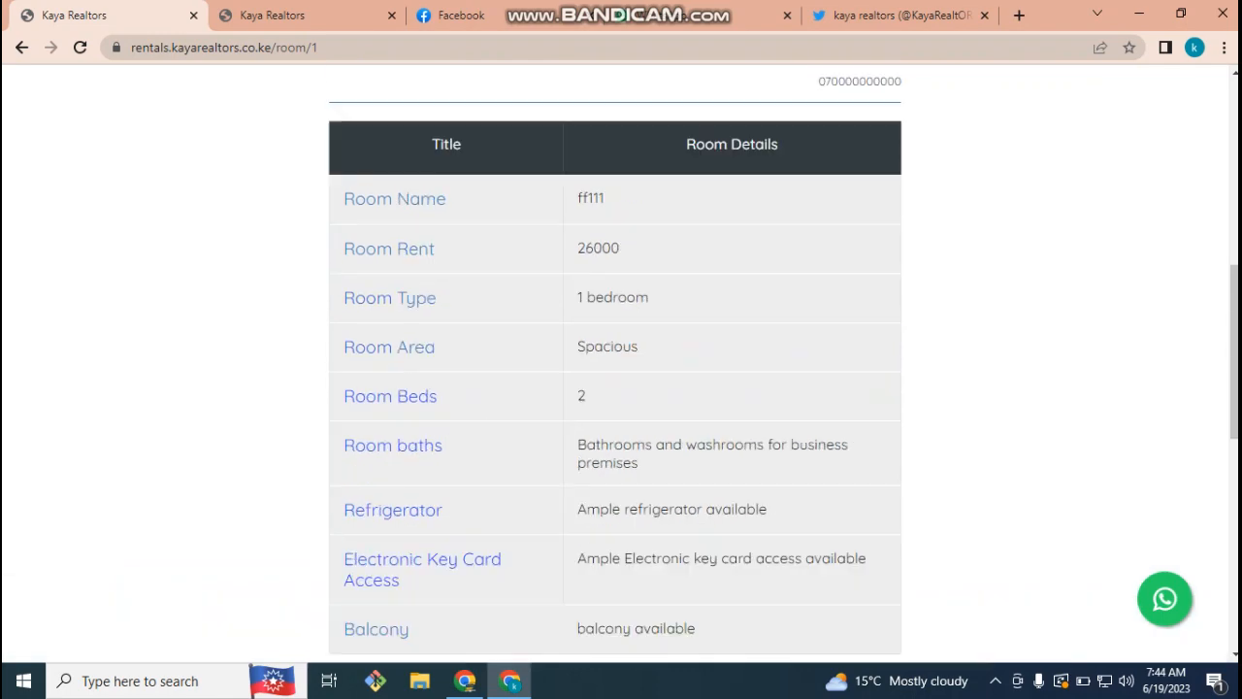
{"action": "scroll", "coordinate": [621, 388], "scroll_direction": "down", "scroll_amount": 6}
{"action": "scroll", "coordinate": [621, 388], "scroll_direction": "up", "scroll_amount": 3}
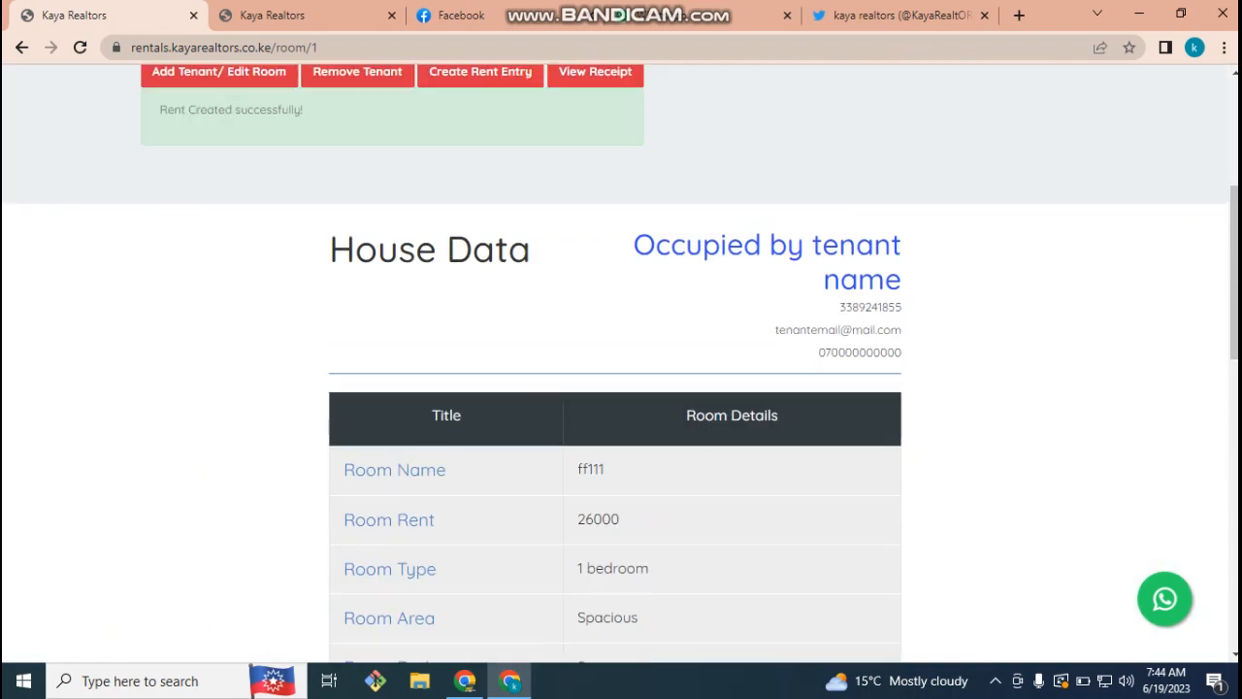
{"action": "left_click", "coordinate": [595, 163]}
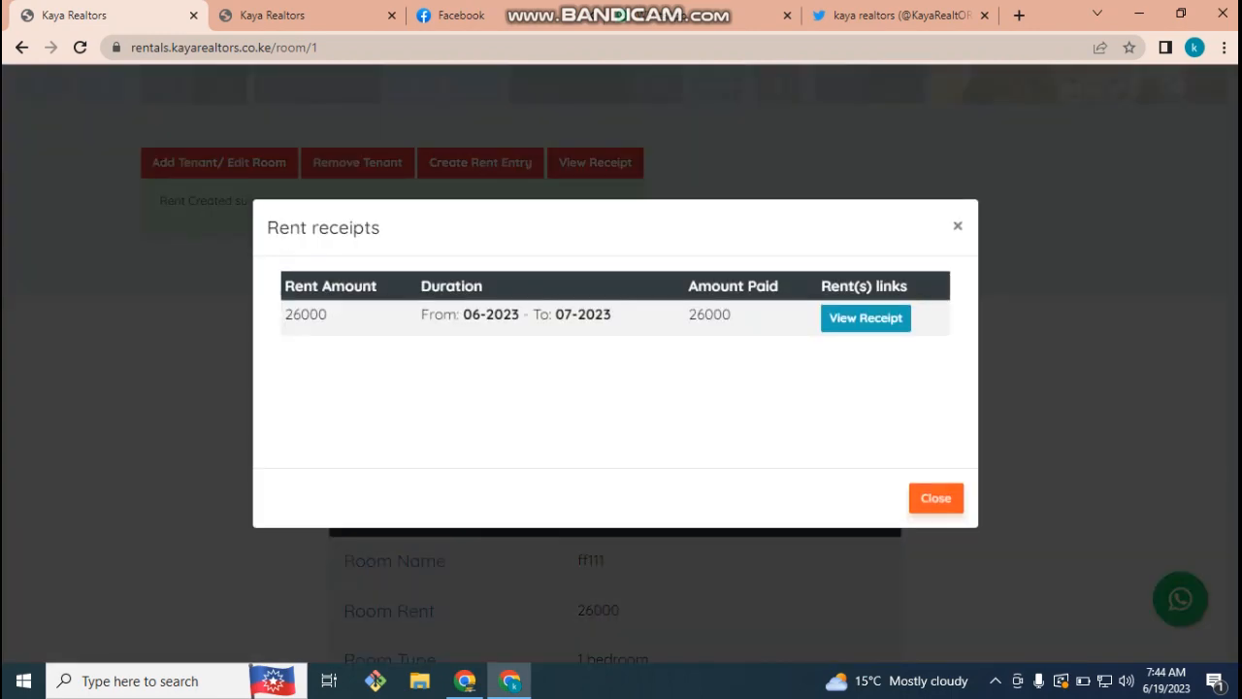
- Open the June–July receipt showing 26000 rent, 2200 water, 5000 electricity and 33200 total
{"action": "left_click", "coordinate": [866, 318]}
{"action": "scroll", "coordinate": [621, 389], "scroll_direction": "down", "scroll_amount": 4}
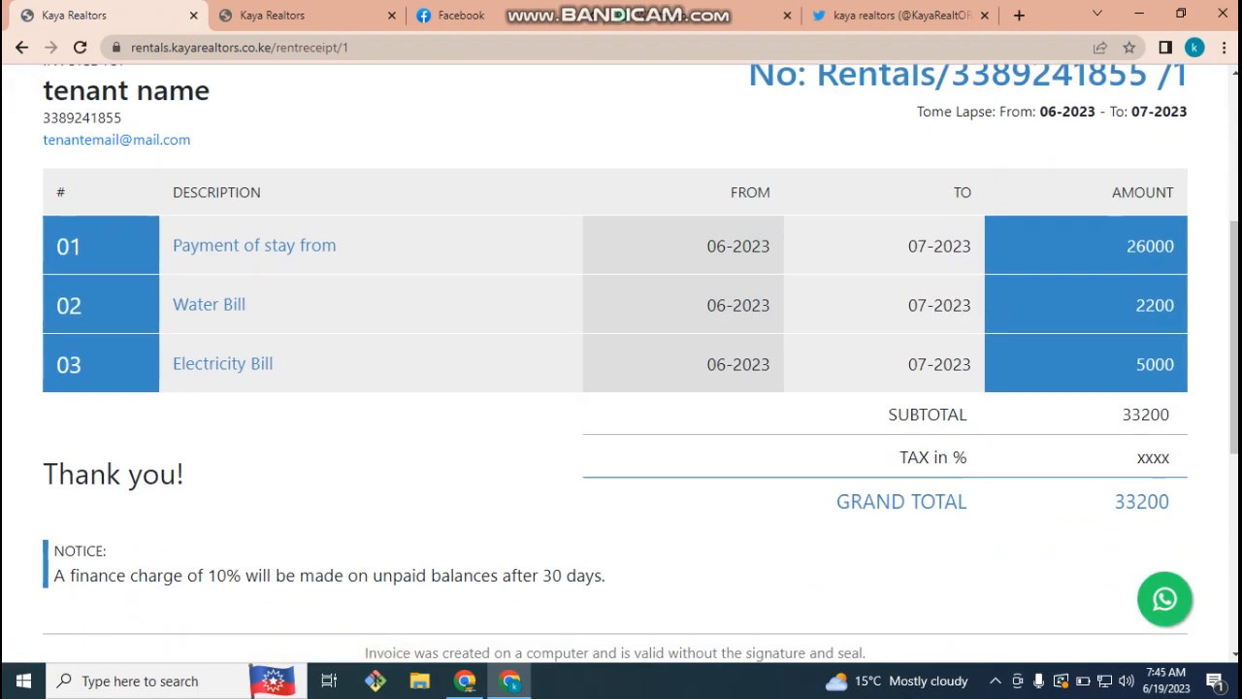